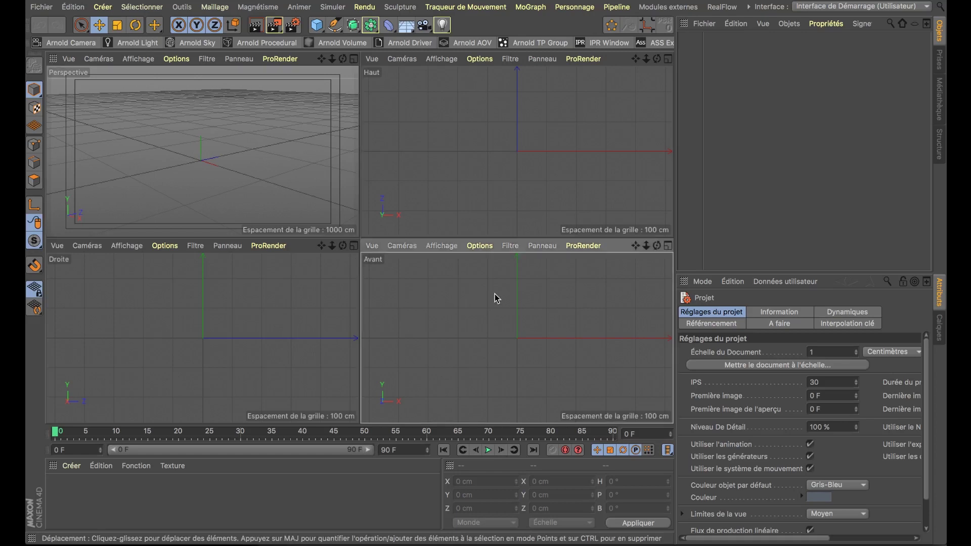
- Draw a horizontal Bézier spline segment with the Pen along the X axis in the front view, from about -399 cm to 304 cm
{"action": "middle_click_drag", "start_coordinate": [423, 325], "coordinate": [466, 305], "text": "alt"}
{"action": "left_click", "coordinate": [507, 165]}
{"action": "scroll", "coordinate": [507, 166], "scroll_direction": "down", "scroll_amount": 1}
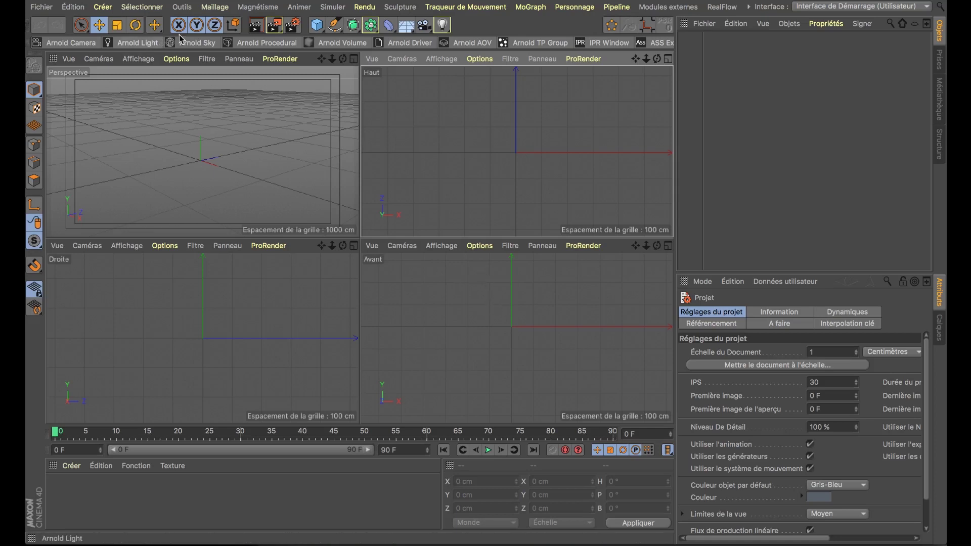
{"action": "left_click", "coordinate": [335, 29]}
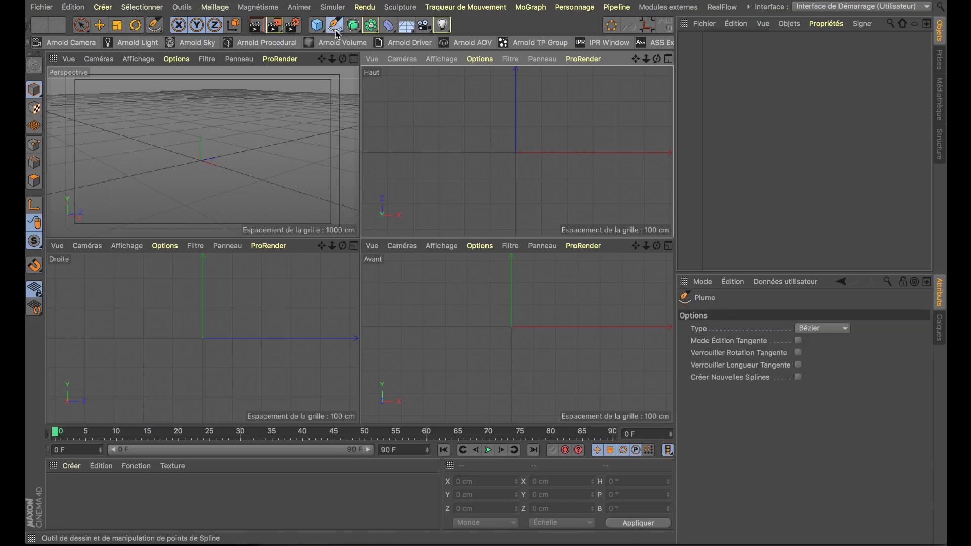
{"action": "left_click", "coordinate": [424, 328]}
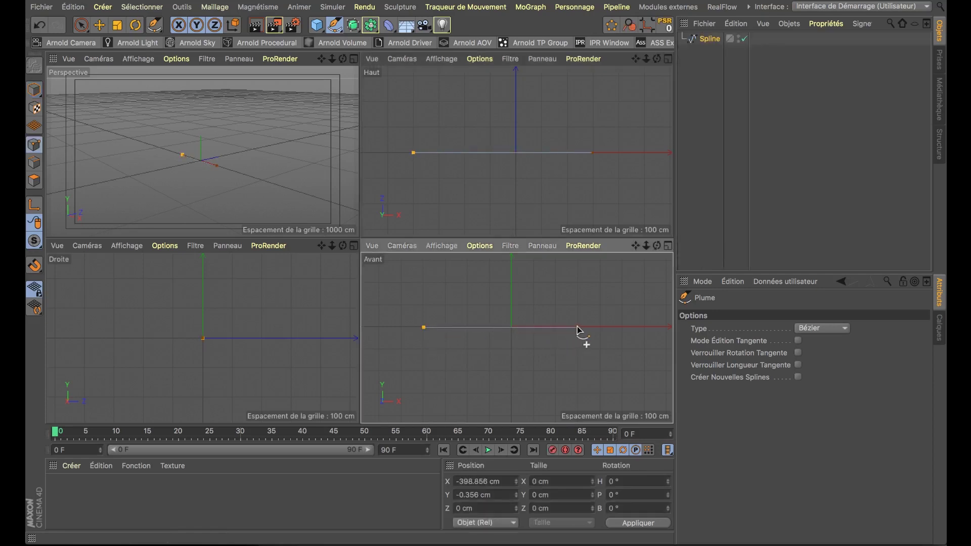
{"action": "left_click_drag", "start_coordinate": [579, 328], "coordinate": [585, 329]}
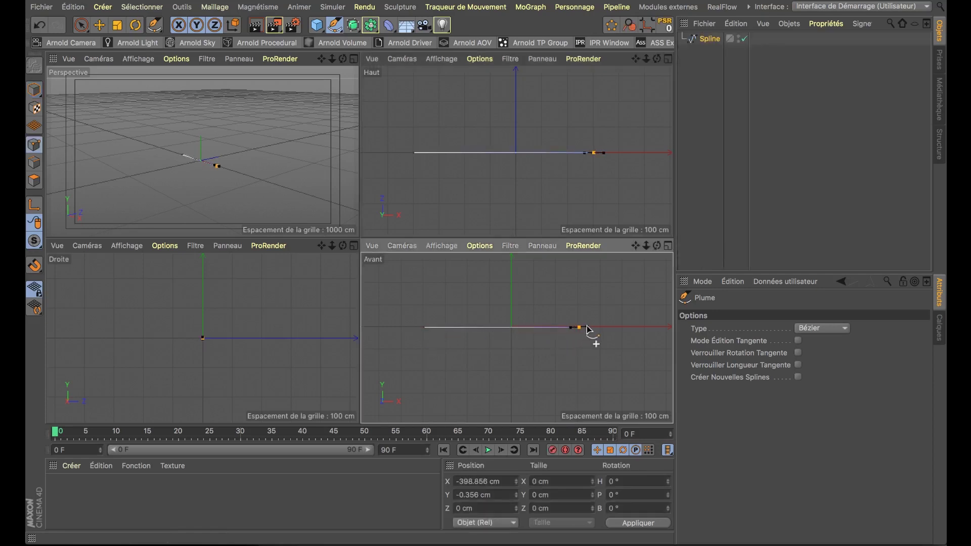
- Continue the spline with a rounded corner to about X 504 cm, Y 95 cm, and finish it with a vertical segment about 946 cm high
{"action": "middle_click_drag", "start_coordinate": [586, 329], "coordinate": [523, 357]}
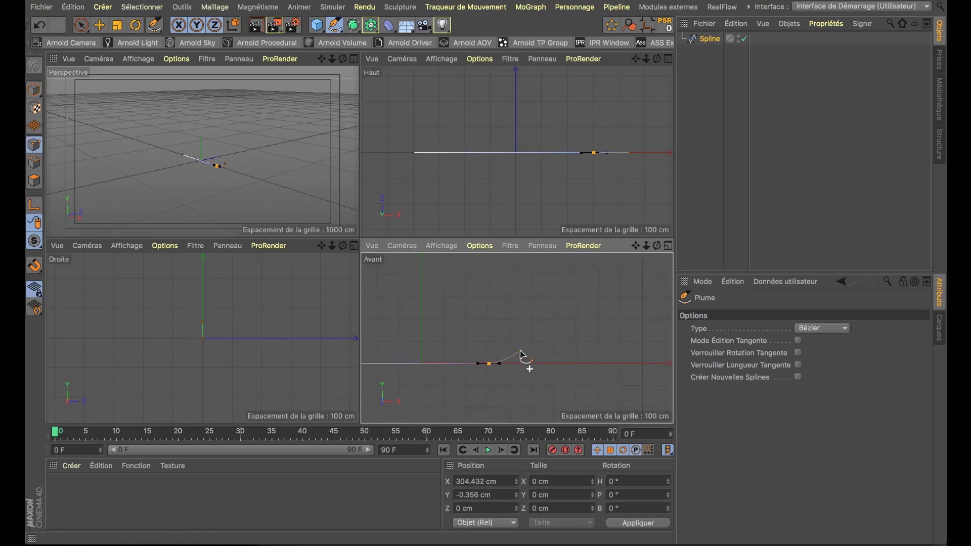
{"action": "left_click_drag", "start_coordinate": [533, 344], "coordinate": [534, 325]}
{"action": "middle_click_drag", "start_coordinate": [533, 310], "coordinate": [517, 428]}
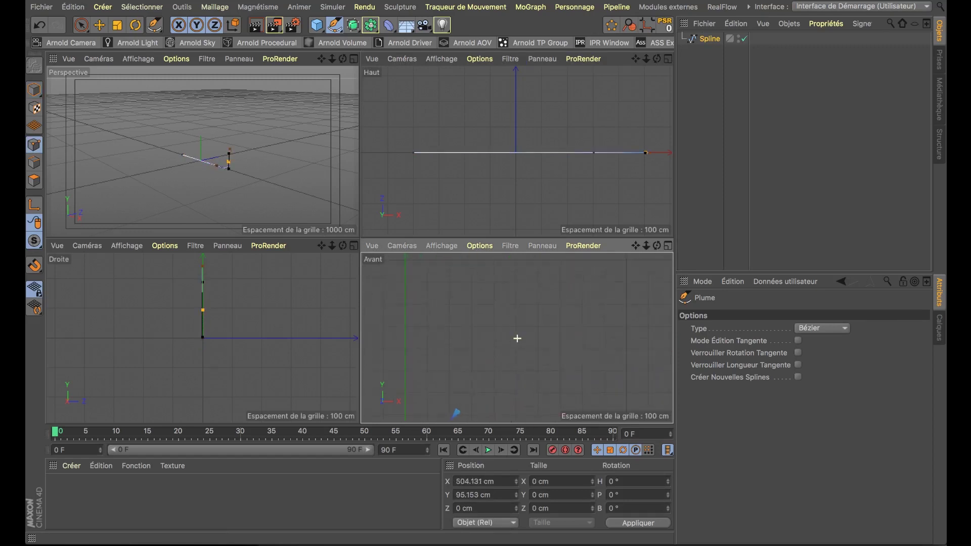
{"action": "left_click", "coordinate": [517, 273]}
{"action": "left_click", "coordinate": [517, 273]}
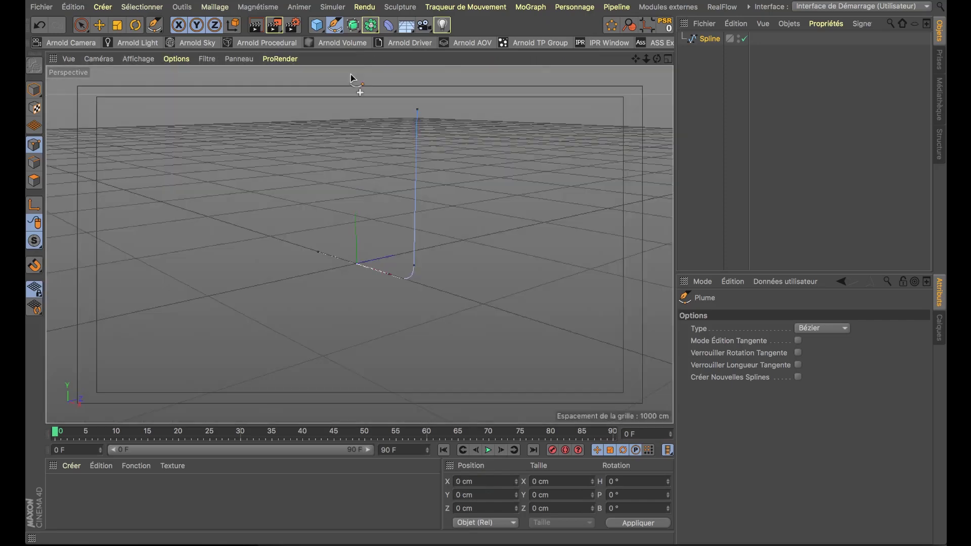
{"action": "left_click", "coordinate": [354, 58]}
{"action": "right_click_drag", "start_coordinate": [399, 243], "coordinate": [718, 80], "text": "alt"}
{"action": "key", "text": "e"}
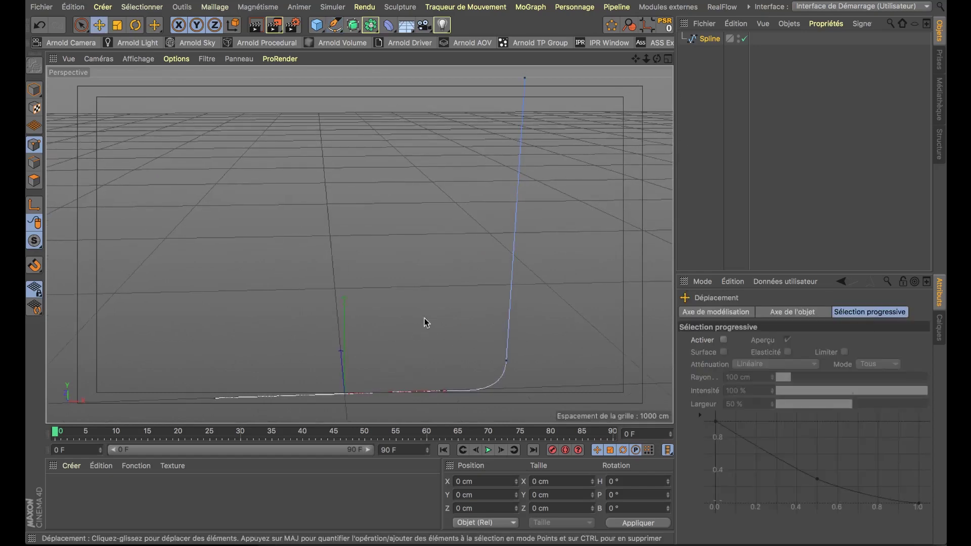
- Add a Peau (loft) generator with the spline nested inside it, and make a copy of the spline
{"action": "left_click", "coordinate": [371, 25]}
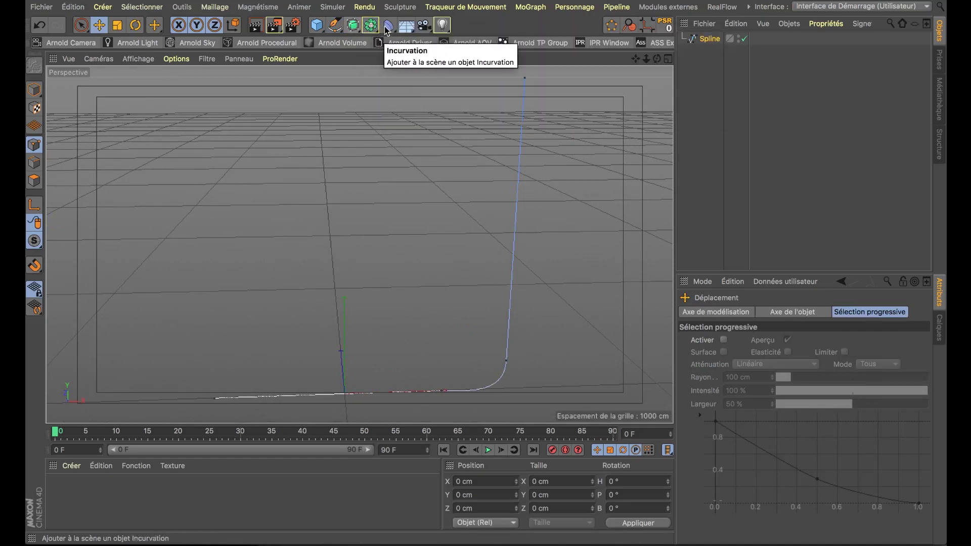
{"action": "left_click", "coordinate": [354, 26]}
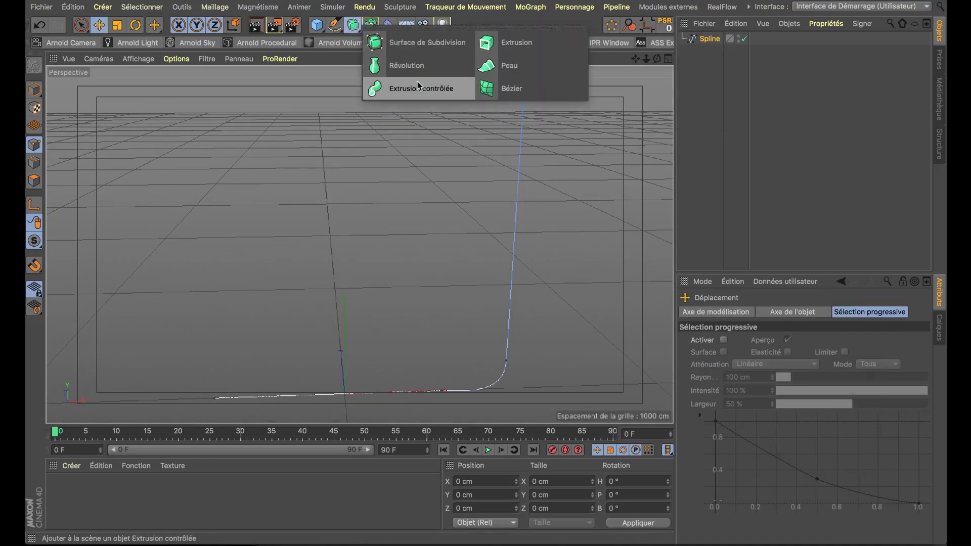
{"action": "left_click", "coordinate": [499, 64]}
{"action": "mouse_move", "coordinate": [708, 56]}
{"action": "left_mouse_down"}
{"action": "mouse_move", "coordinate": [705, 39]}
{"action": "mouse_move", "coordinate": [709, 65]}
{"action": "left_mouse_up"}
{"action": "scroll", "coordinate": [490, 226], "scroll_direction": "down", "scroll_amount": 5}
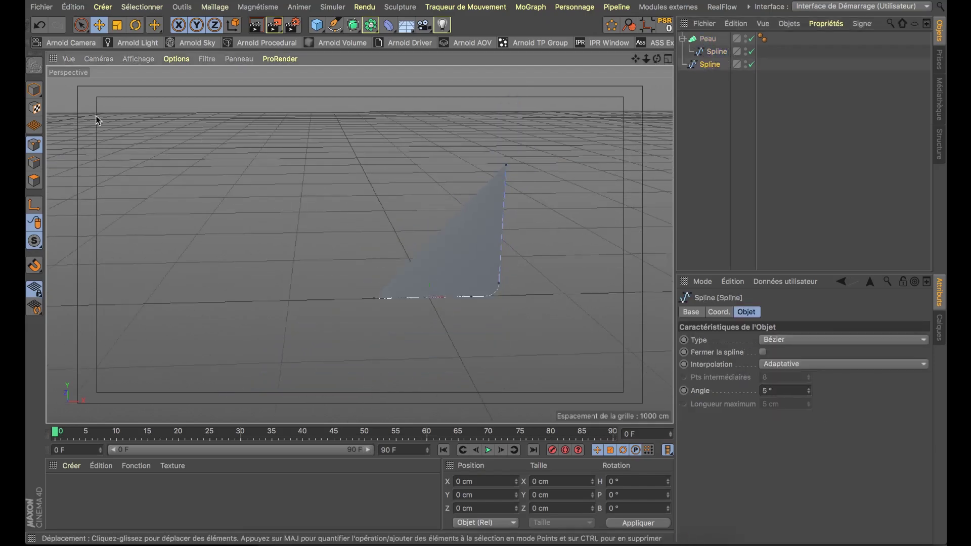
- Nest the spline copy in the Peau generator and offset it about 1648 cm along Z to form the curved backdrop
{"action": "left_click", "coordinate": [35, 90]}
{"action": "left_click_drag", "start_coordinate": [444, 260], "coordinate": [354, 296], "text": "alt"}
{"action": "left_click_drag", "start_coordinate": [706, 65], "coordinate": [711, 57]}
{"action": "left_click_drag", "start_coordinate": [351, 278], "coordinate": [262, 260]}
{"action": "mouse_move", "coordinate": [460, 253]}
{"action": "left_mouse_down", "text": "alt"}
{"action": "mouse_move", "coordinate": [548, 213]}
{"action": "mouse_move", "coordinate": [554, 245]}
{"action": "mouse_move", "coordinate": [457, 259]}
{"action": "left_mouse_up", "text": "alt"}
{"action": "scroll", "coordinate": [466, 256], "scroll_direction": "up", "scroll_amount": 5}
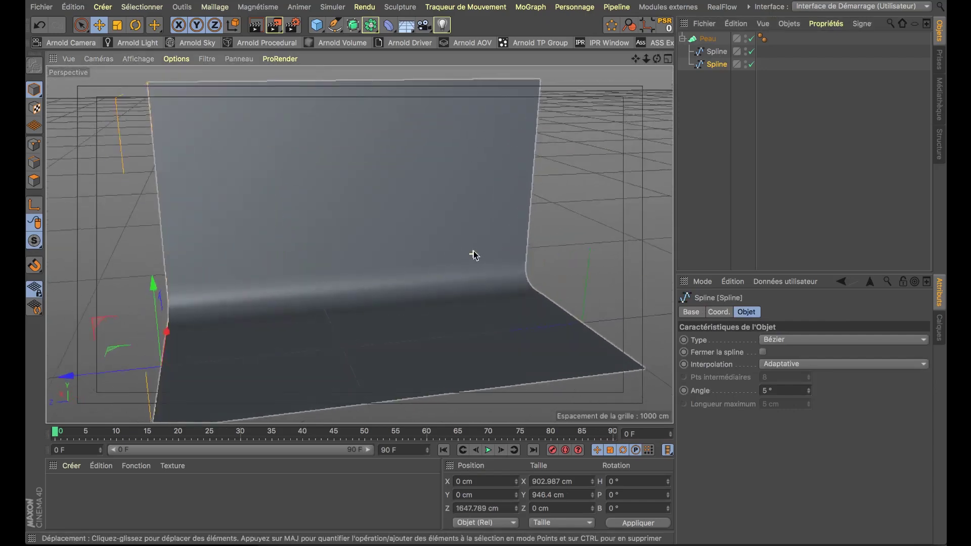
{"action": "scroll", "coordinate": [473, 253], "scroll_direction": "down", "scroll_amount": 6}
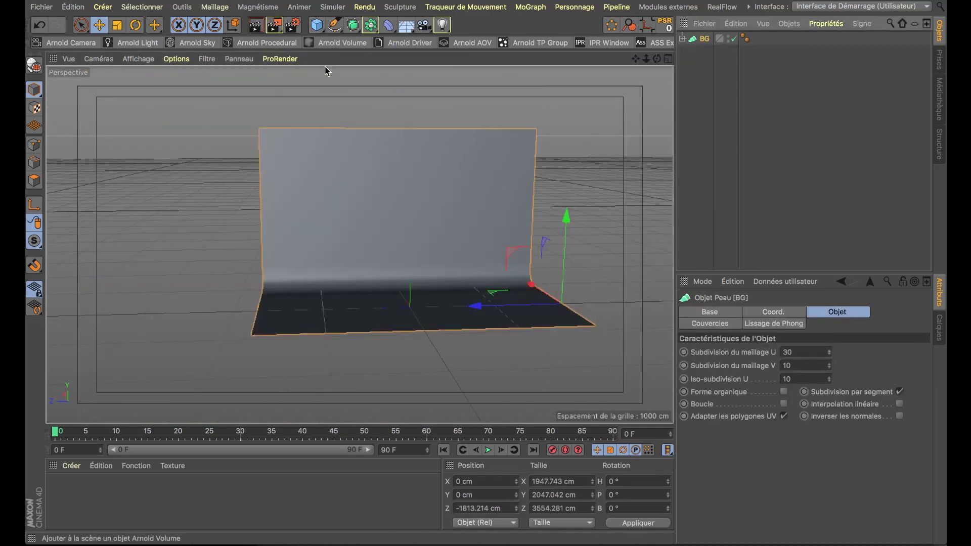
- Add a Cylindre primitive to the scene and raise it to about 309 cm on the Y axis
{"action": "left_click", "coordinate": [317, 25]}
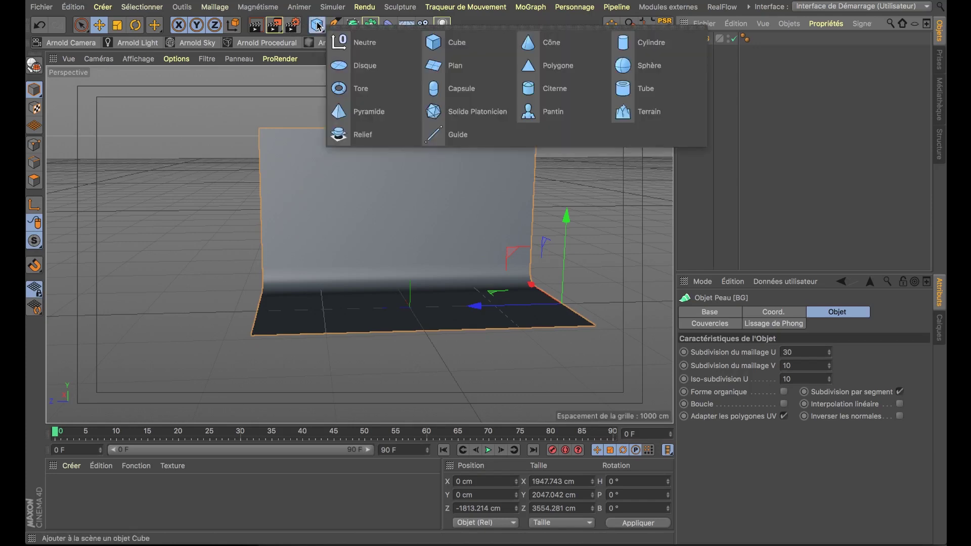
{"action": "left_click", "coordinate": [626, 46]}
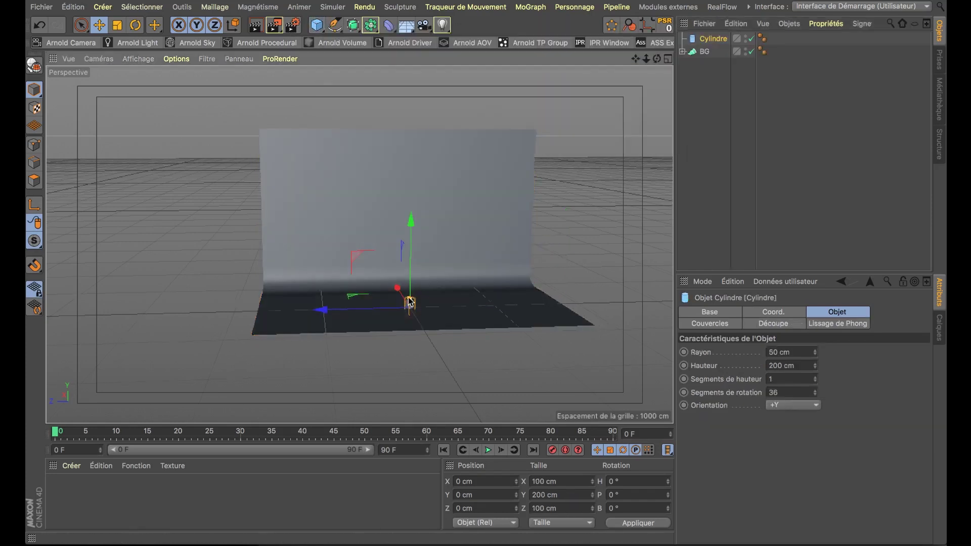
{"action": "scroll", "coordinate": [562, 263], "scroll_direction": "up", "scroll_amount": 5}
{"action": "left_click_drag", "start_coordinate": [384, 287], "coordinate": [466, 293], "text": "alt"}
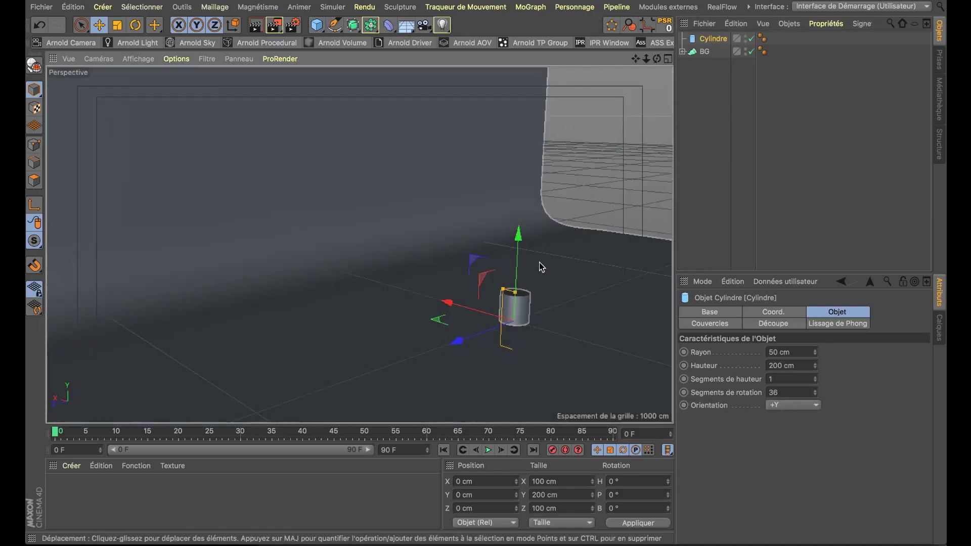
{"action": "left_click_drag", "start_coordinate": [519, 263], "coordinate": [527, 169]}
- Narrow the cylinder to a radius of about 19 cm
{"action": "scroll", "coordinate": [511, 200], "scroll_direction": "up", "scroll_amount": 6}
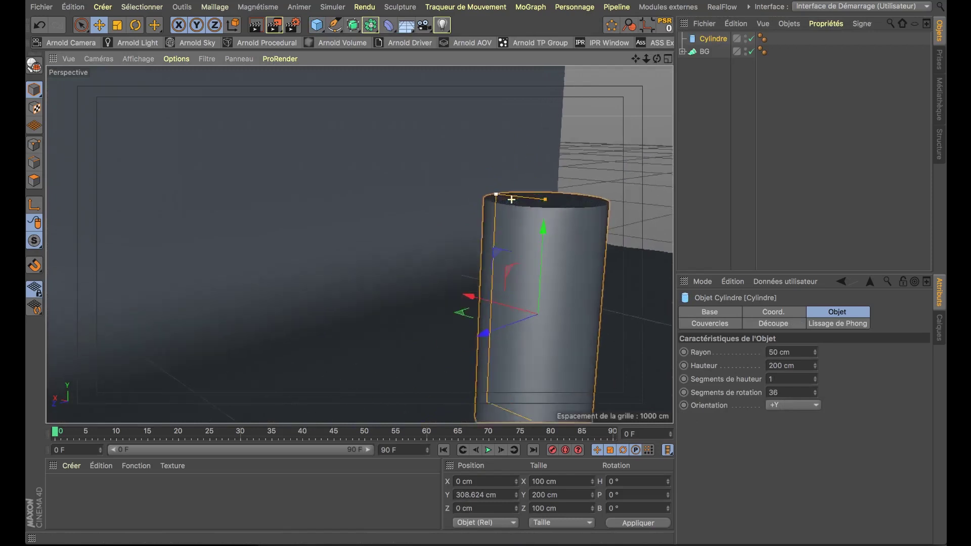
{"action": "left_click_drag", "start_coordinate": [499, 198], "coordinate": [524, 205]}
{"action": "middle_click_drag", "start_coordinate": [547, 261], "coordinate": [502, 249], "text": "alt"}
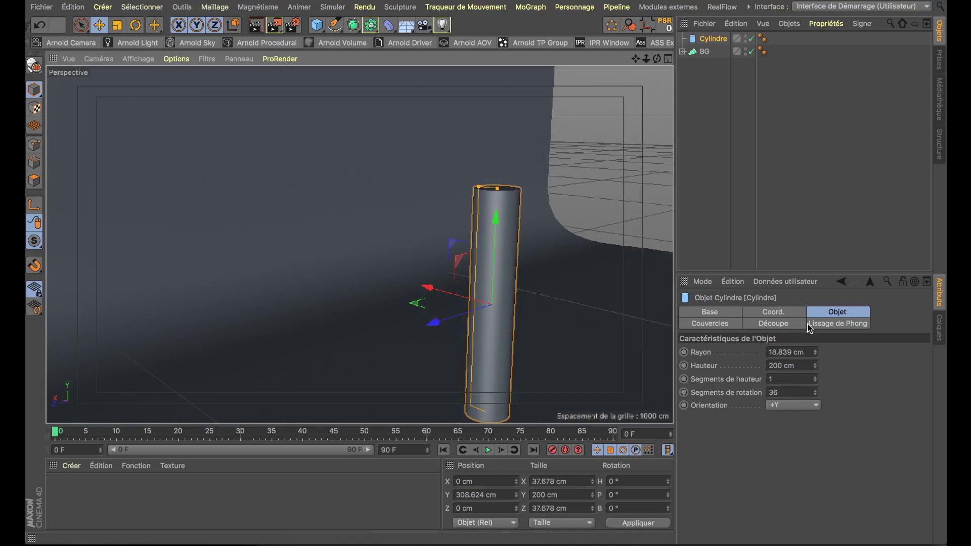
- Enable the bevel (Biseau) on the cylinder's caps and set its radius to 1 cm
{"action": "left_click", "coordinate": [724, 326]}
{"action": "left_click", "coordinate": [735, 382]}
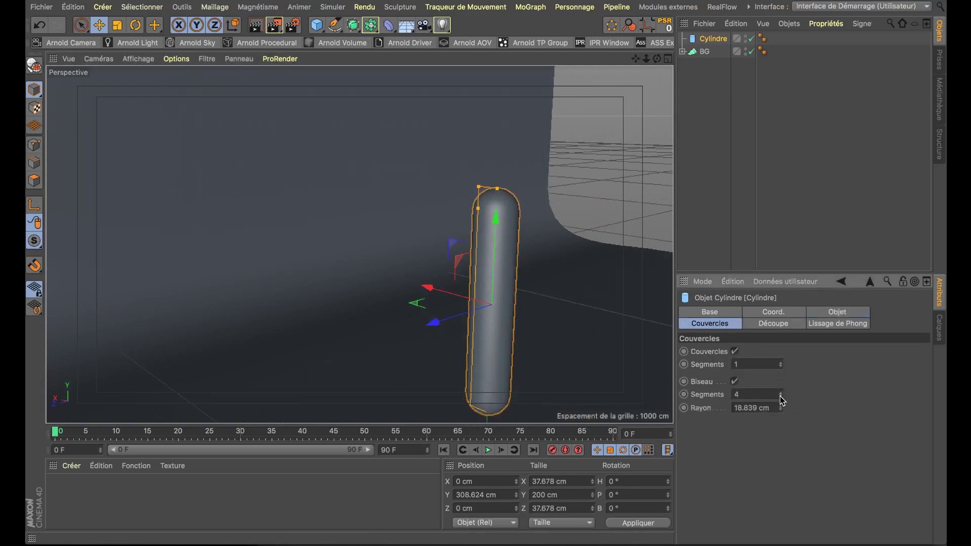
{"action": "left_click_drag", "start_coordinate": [781, 408], "coordinate": [781, 433]}
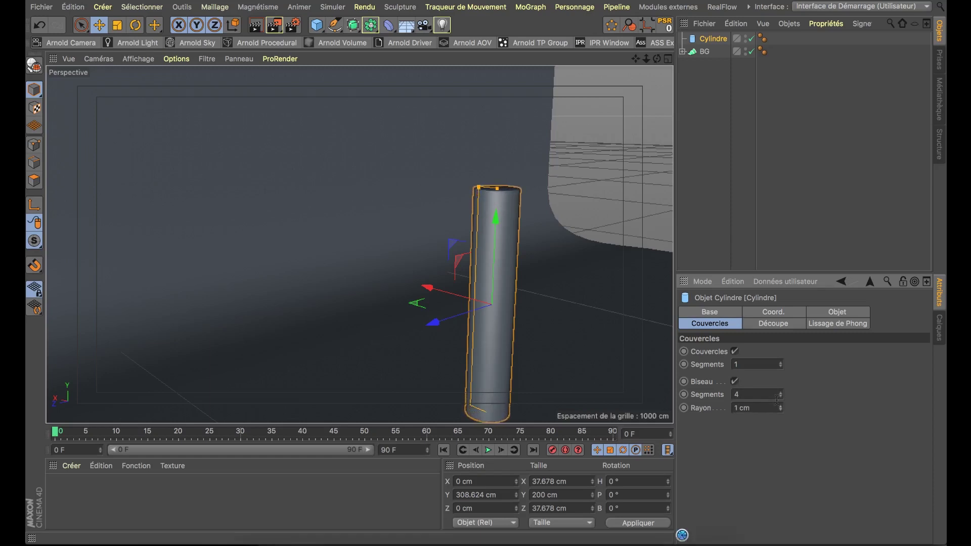
{"action": "left_click", "coordinate": [751, 132]}
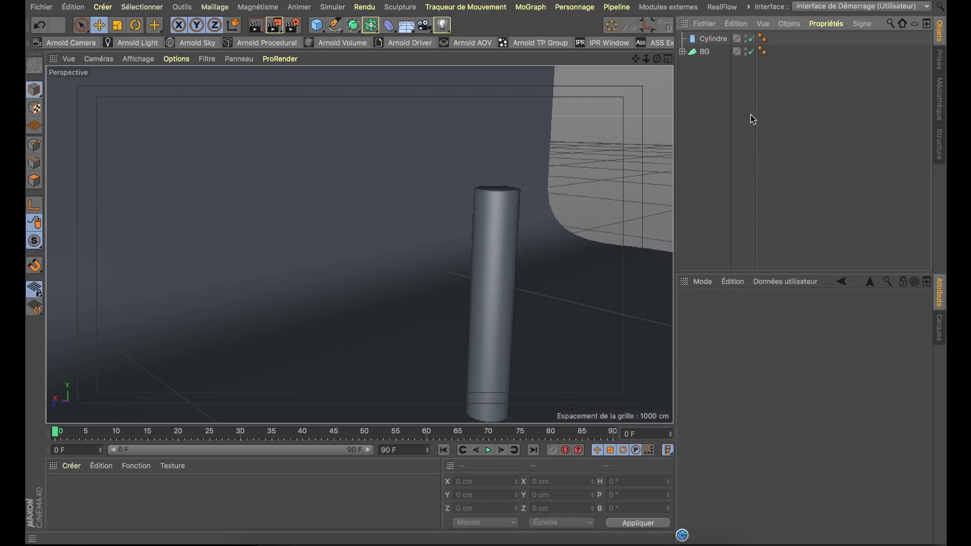
- Add a MoGraph Cloneur and nest the cylinder inside it
{"action": "left_click_drag", "start_coordinate": [706, 64], "coordinate": [706, 64]}
{"action": "left_click_drag", "start_coordinate": [576, 160], "coordinate": [394, 242], "text": "alt"}
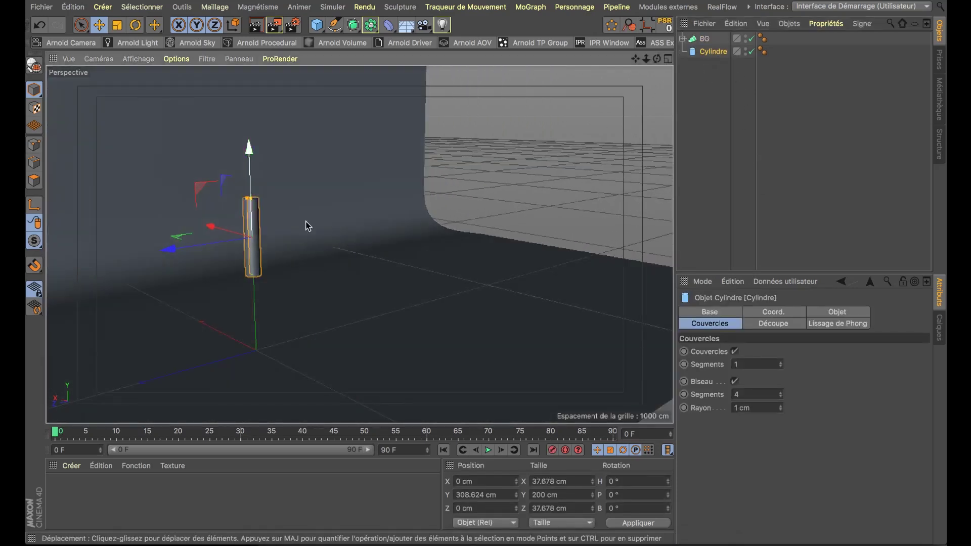
{"action": "left_click_drag", "start_coordinate": [202, 228], "coordinate": [266, 222], "text": "alt"}
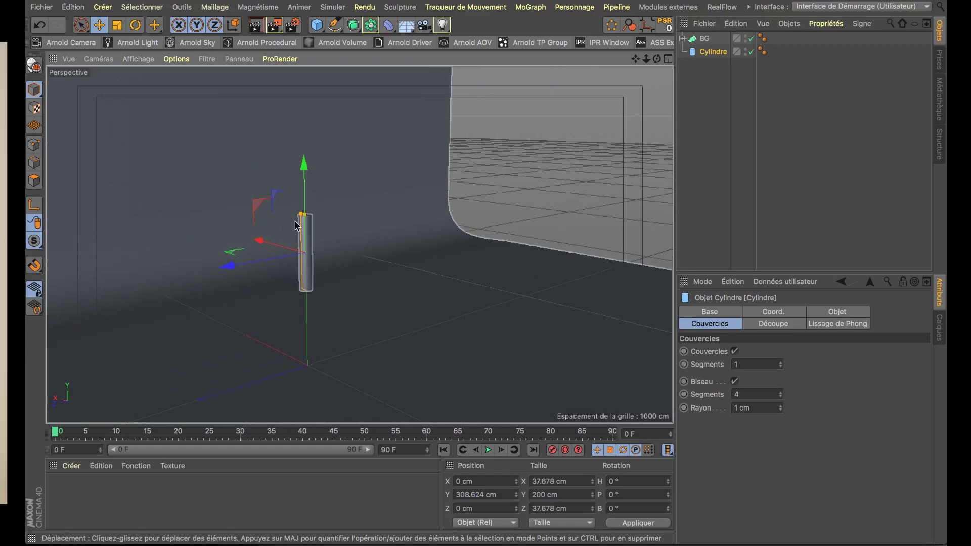
{"action": "middle_click_drag", "start_coordinate": [267, 222], "coordinate": [321, 229], "text": "alt"}
{"action": "left_click", "coordinate": [532, 10]}
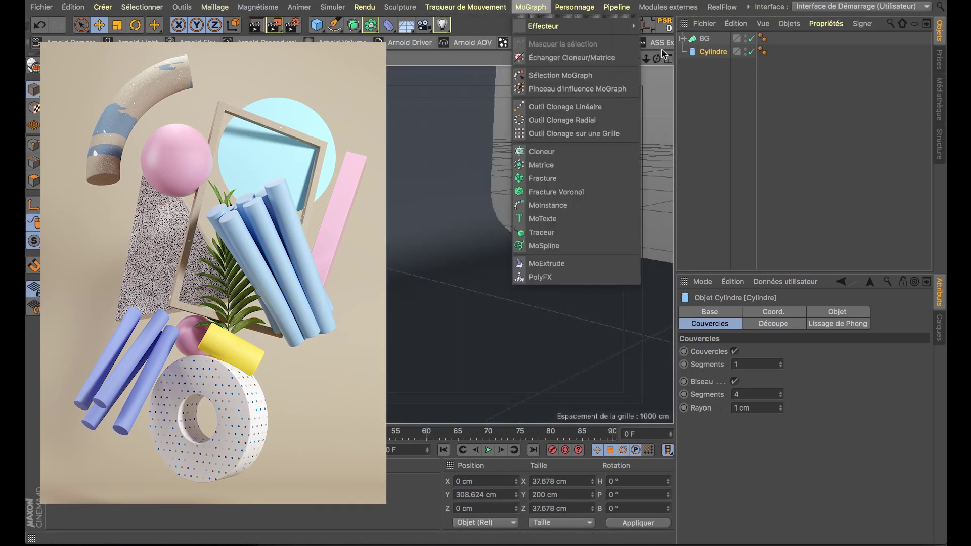
{"action": "left_click", "coordinate": [561, 147]}
{"action": "left_click_drag", "start_coordinate": [721, 65], "coordinate": [712, 41]}
{"action": "left_click", "coordinate": [711, 39]}
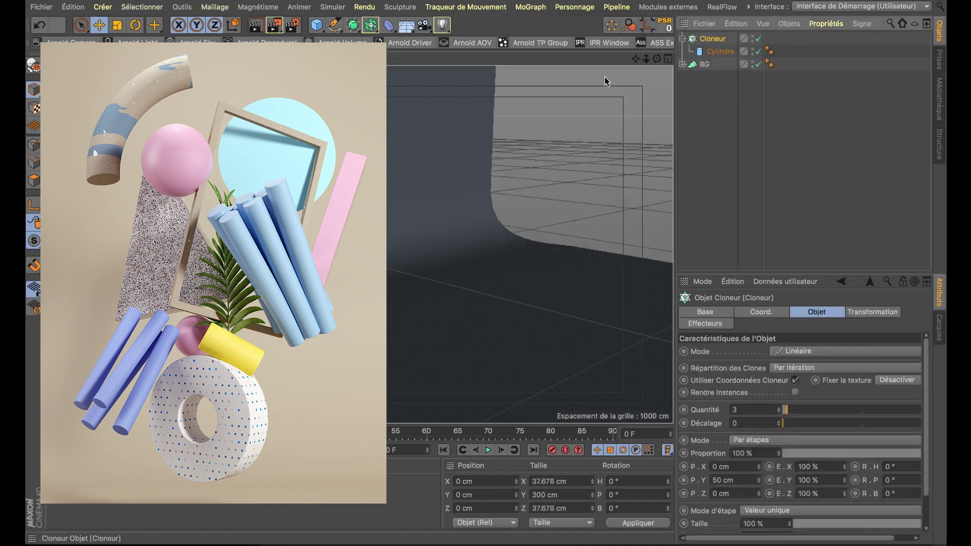
- Switch the cloner to Radial mode and raise it to about 196 cm on the Y axis
{"action": "middle_click_drag", "start_coordinate": [444, 232], "coordinate": [432, 232], "text": "alt"}
{"action": "left_click", "coordinate": [787, 410]}
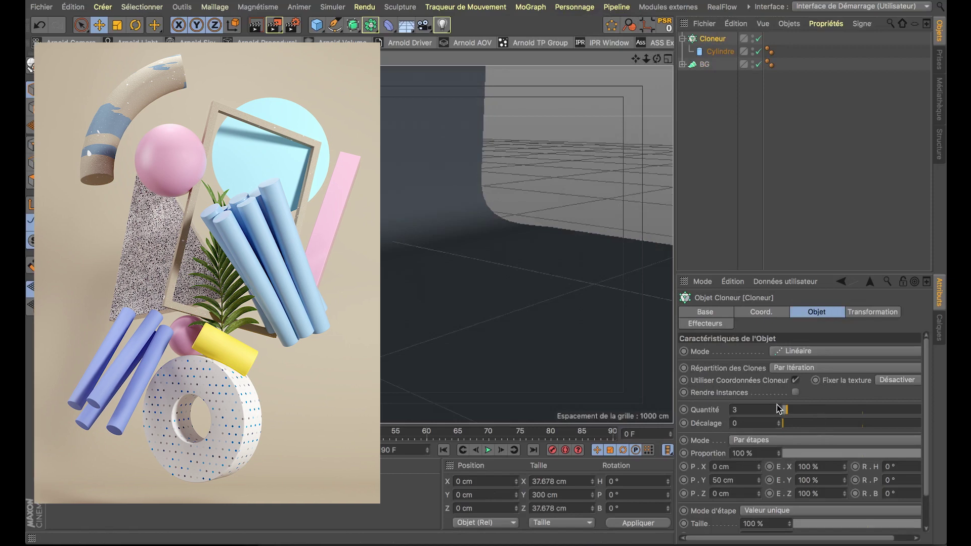
{"action": "left_click", "coordinate": [805, 351]}
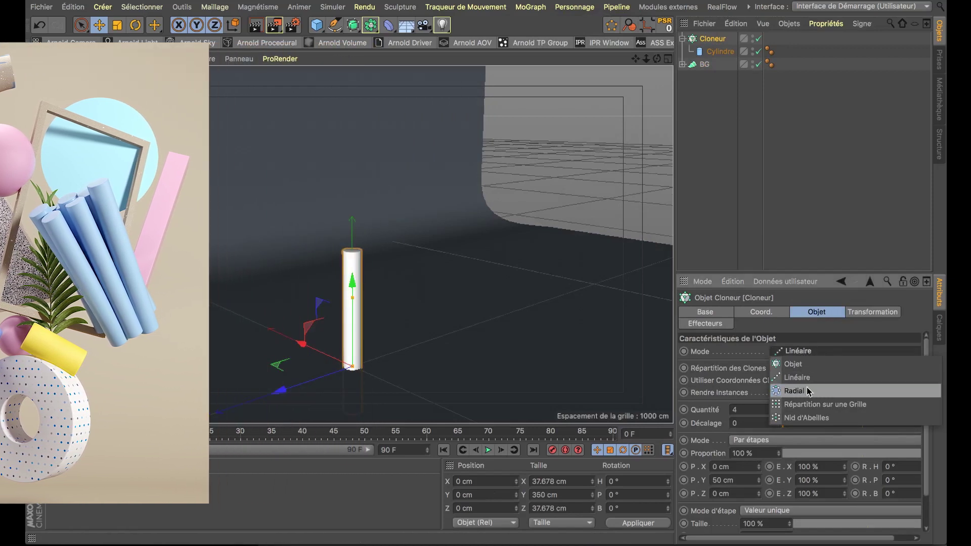
{"action": "left_click", "coordinate": [808, 391]}
{"action": "left_click_drag", "start_coordinate": [350, 282], "coordinate": [350, 193]}
- Set the cloner's radius to 122 cm and change its plane to XZ so the cylinders stand upright
{"action": "left_click_drag", "start_coordinate": [782, 423], "coordinate": [797, 425]}
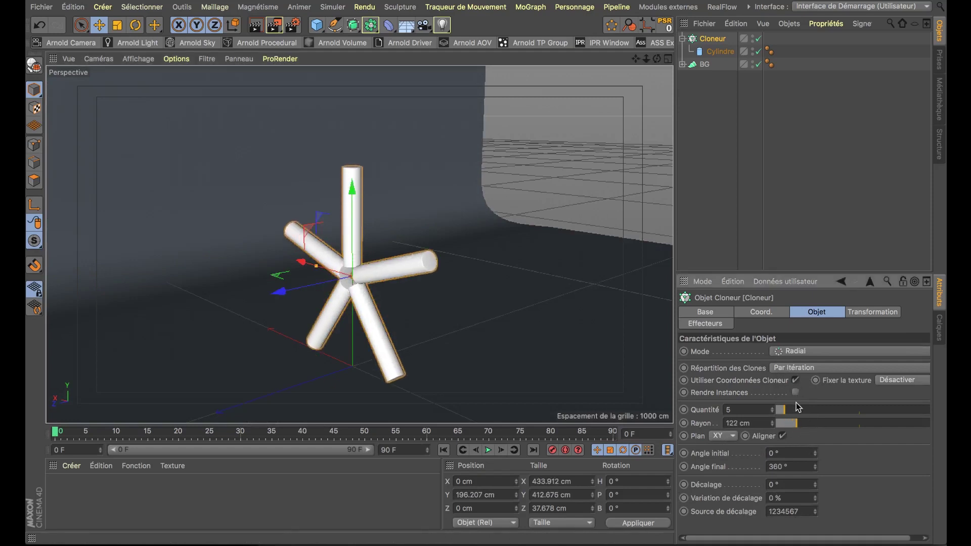
{"action": "left_click", "coordinate": [740, 438]}
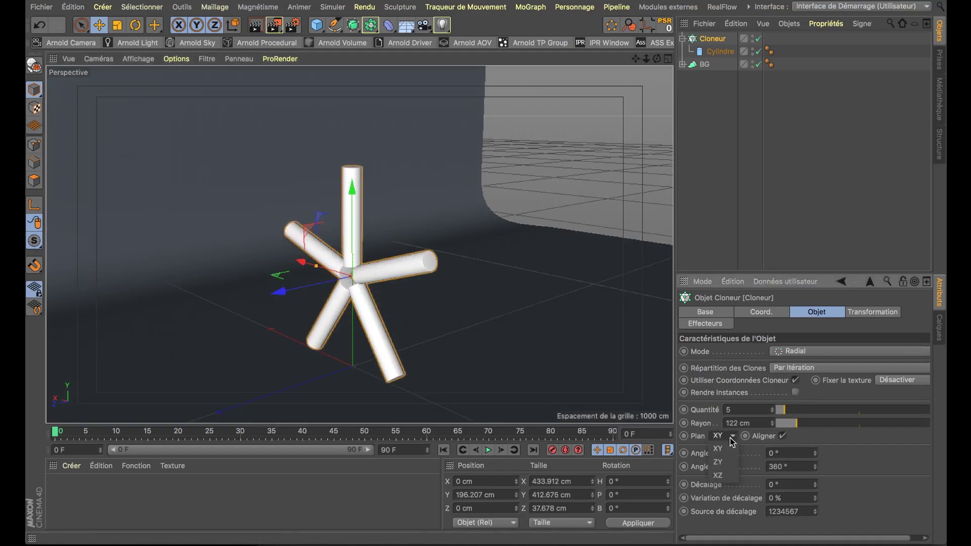
{"action": "left_click", "coordinate": [729, 462]}
{"action": "left_click", "coordinate": [728, 437]}
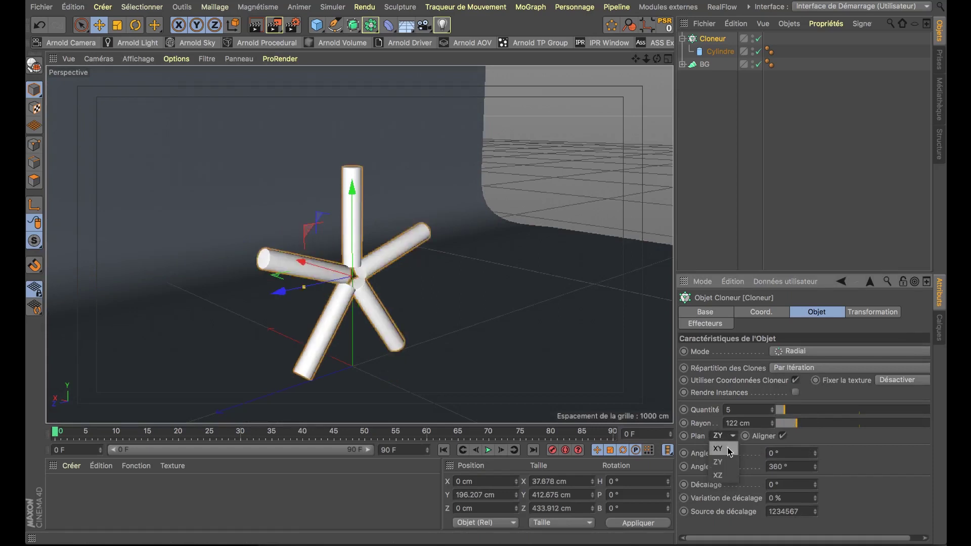
{"action": "left_click", "coordinate": [729, 476]}
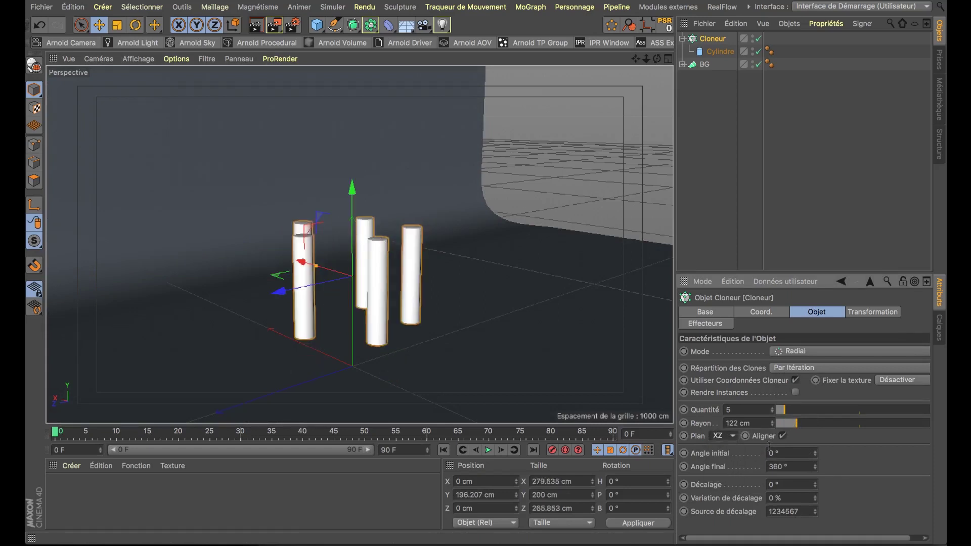
- Tighten the ring of cylinders by setting the cloner's radius to 44 cm and its quantity to 7
{"action": "left_click_drag", "start_coordinate": [797, 424], "coordinate": [782, 425]}
{"action": "left_click", "coordinate": [772, 408]}
{"action": "left_click", "coordinate": [772, 408]}
{"action": "mouse_move", "coordinate": [346, 332]}
{"action": "left_mouse_down", "text": "alt"}
{"action": "mouse_move", "coordinate": [329, 349]}
{"action": "mouse_move", "coordinate": [335, 335]}
{"action": "left_mouse_up", "text": "alt"}
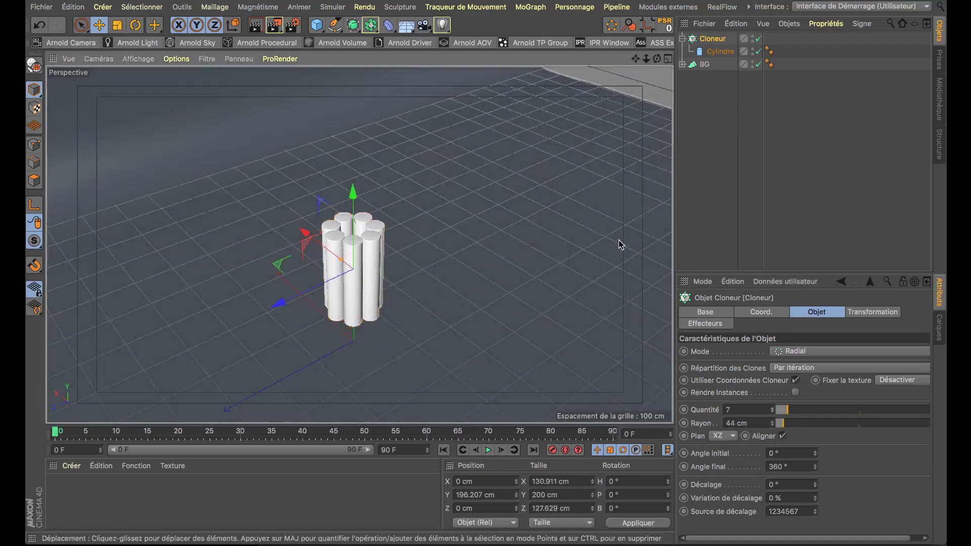
- Add an Effecteur Adaptation from the MoGraph effectors to the cloner
{"action": "left_click", "coordinate": [575, 7]}
{"action": "mouse_move", "coordinate": [538, 10]}
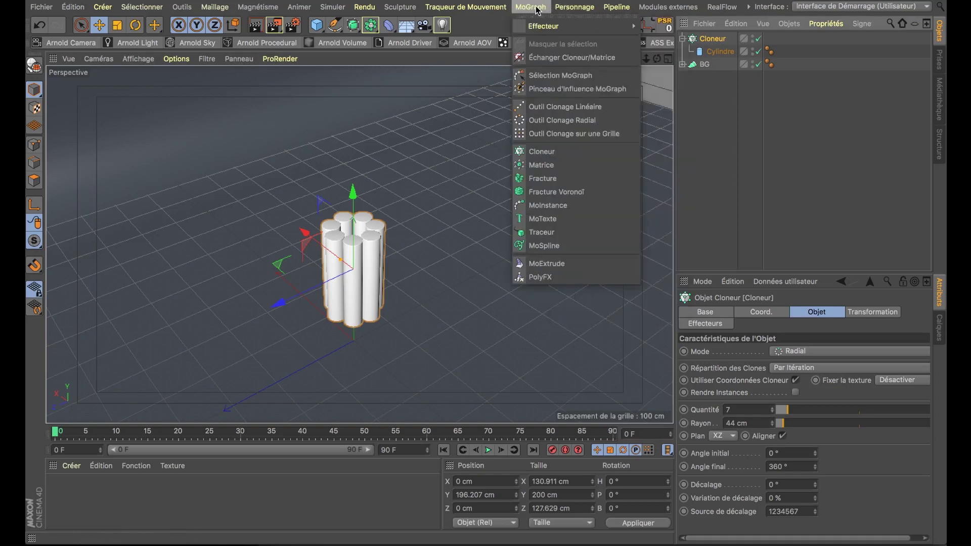
{"action": "mouse_move", "coordinate": [577, 26]}
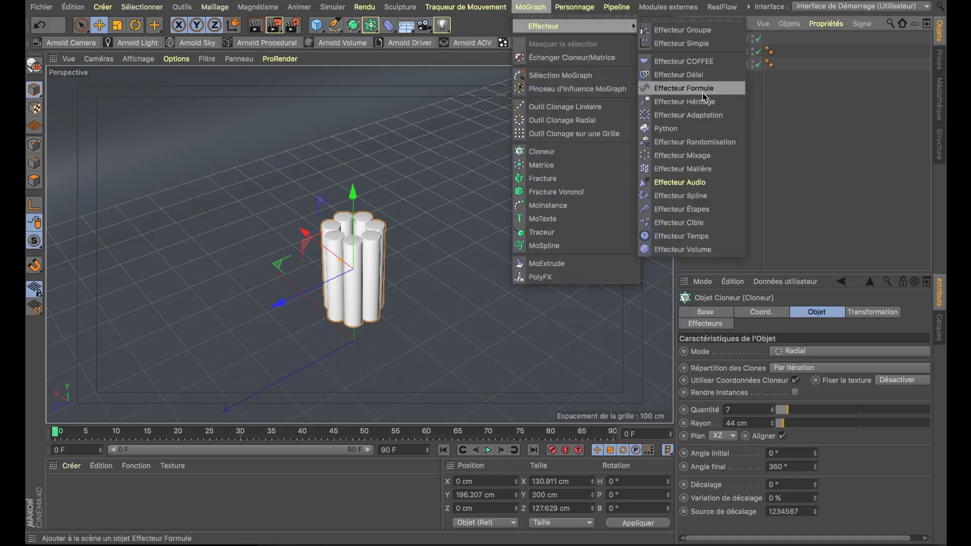
{"action": "left_click", "coordinate": [718, 115]}
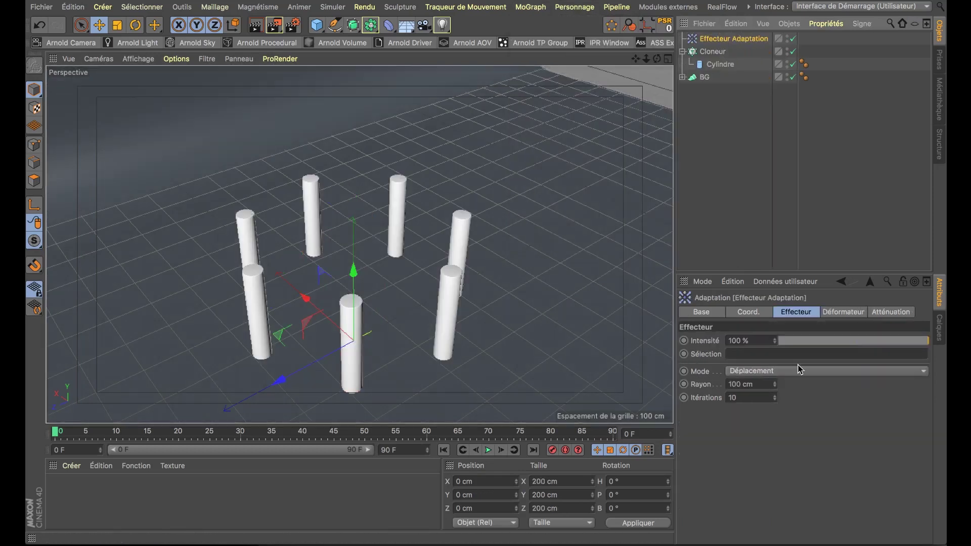
- Set the Effecteur Adaptation to 9 iterations and, after checking the cylinder's own radius, give the effector a radius of 20 cm
{"action": "left_click_drag", "start_coordinate": [774, 398], "coordinate": [776, 390]}
{"action": "left_click", "coordinate": [714, 62]}
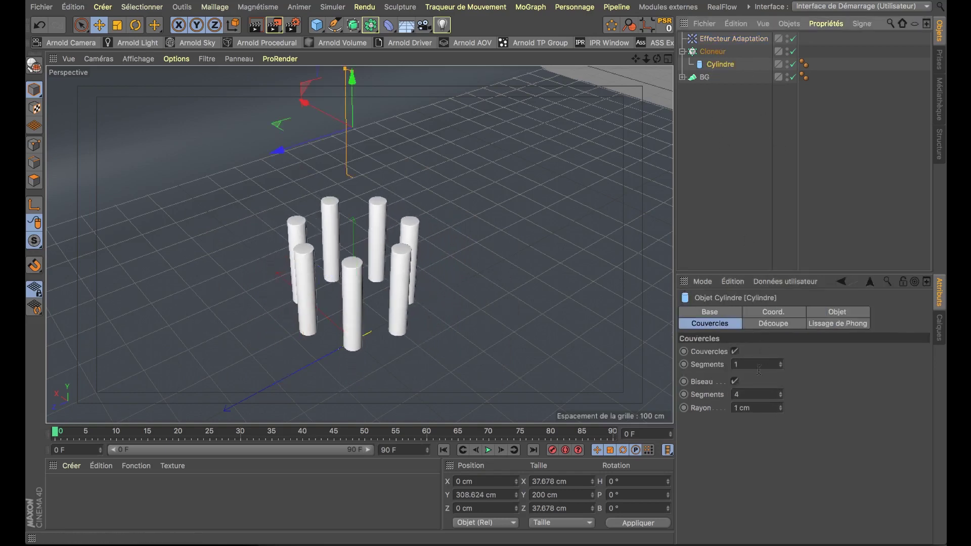
{"action": "left_click", "coordinate": [819, 315]}
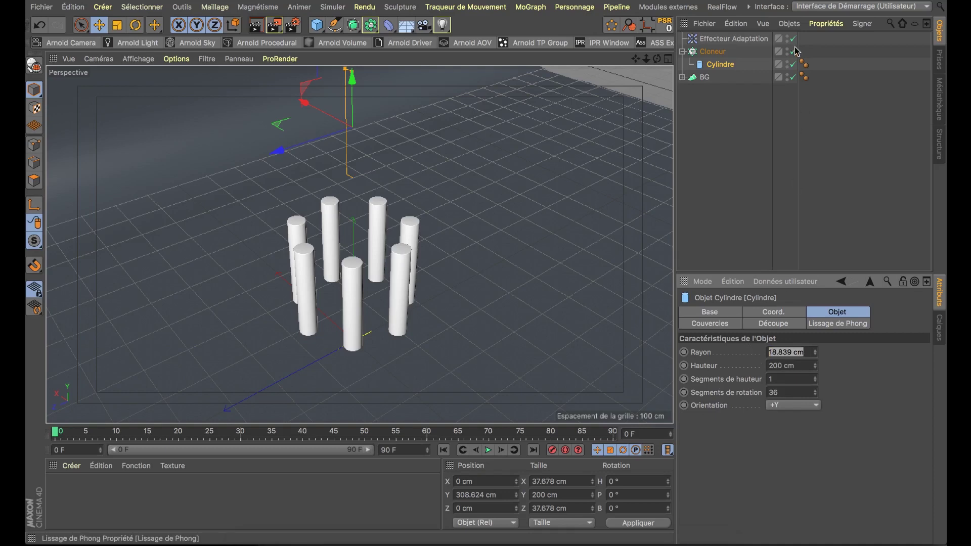
{"action": "left_click", "coordinate": [733, 39]}
{"action": "left_click", "coordinate": [750, 385]}
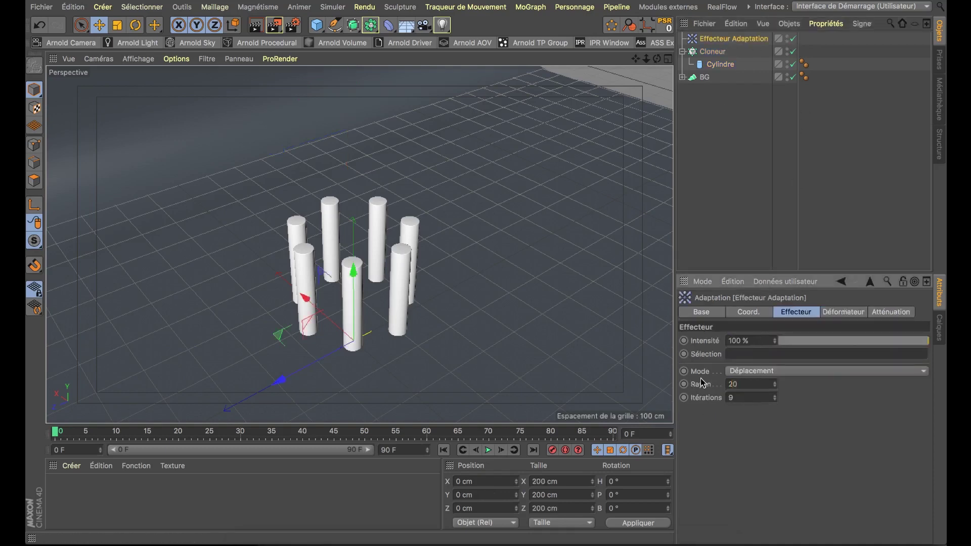
{"action": "type", "text": "20"}
{"action": "key", "text": "Return"}
- Inspect the gaps between the cylinders up close and reduce the Effecteur Adaptation's radius to 19 cm
{"action": "scroll", "coordinate": [508, 232], "scroll_direction": "up", "scroll_amount": 6}
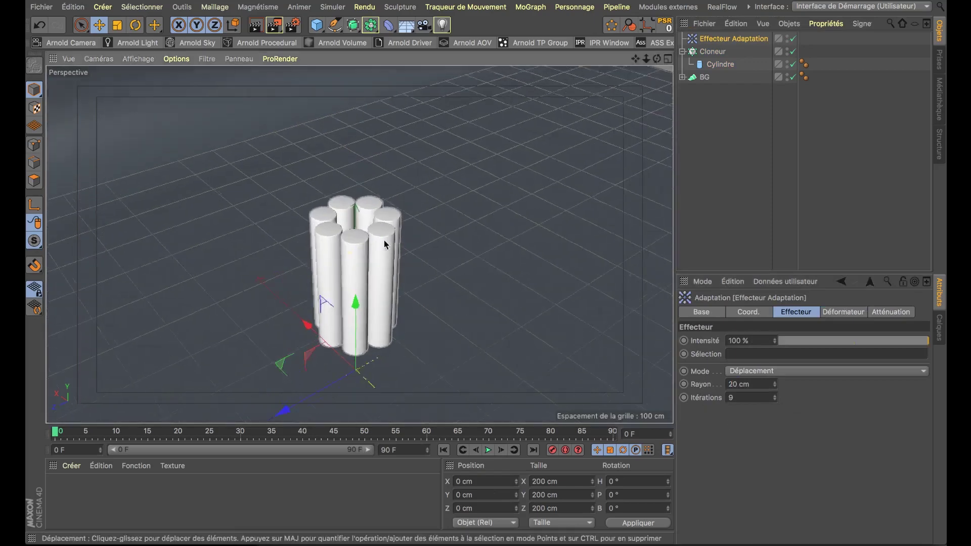
{"action": "left_click_drag", "start_coordinate": [509, 231], "coordinate": [357, 199], "text": "alt"}
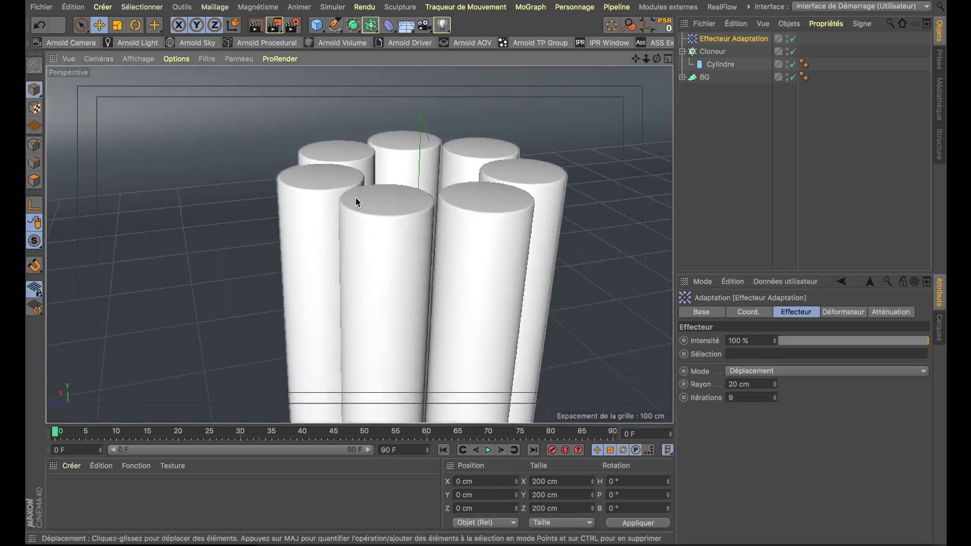
{"action": "scroll", "coordinate": [394, 207], "scroll_direction": "down", "scroll_amount": 5}
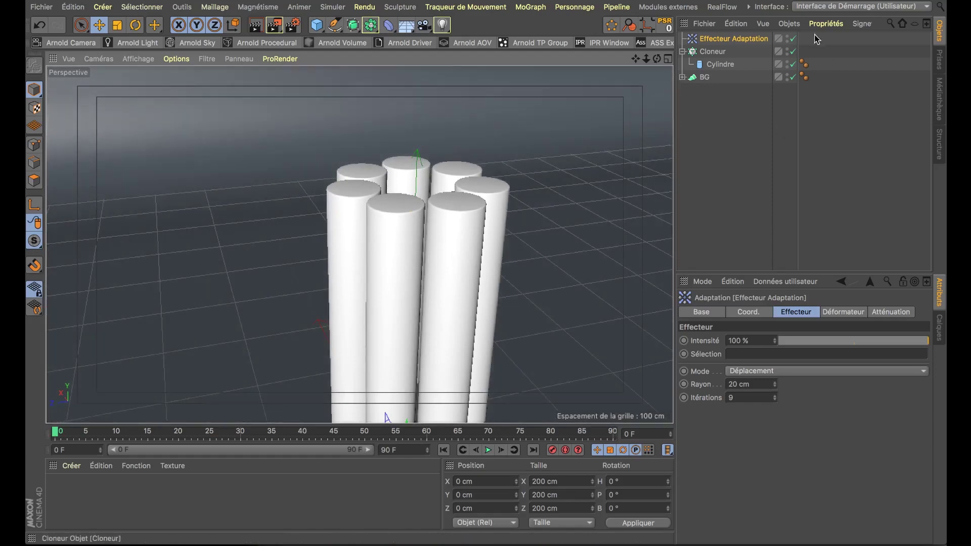
{"action": "left_click", "coordinate": [775, 387]}
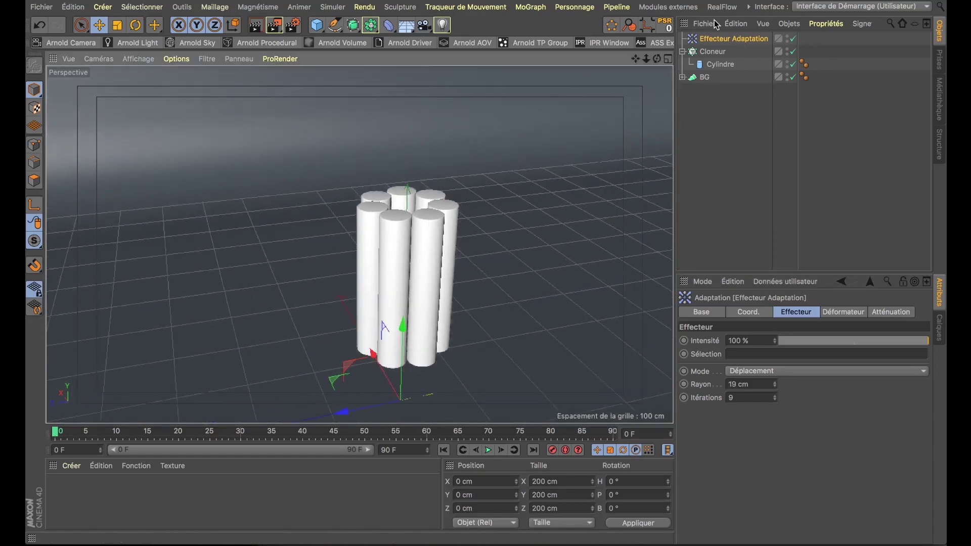
- Add an Effecteur Randomisation from the MoGraph effectors to the cloner
{"action": "left_click", "coordinate": [713, 51]}
{"action": "left_click", "coordinate": [531, 7]}
{"action": "mouse_move", "coordinate": [581, 26]}
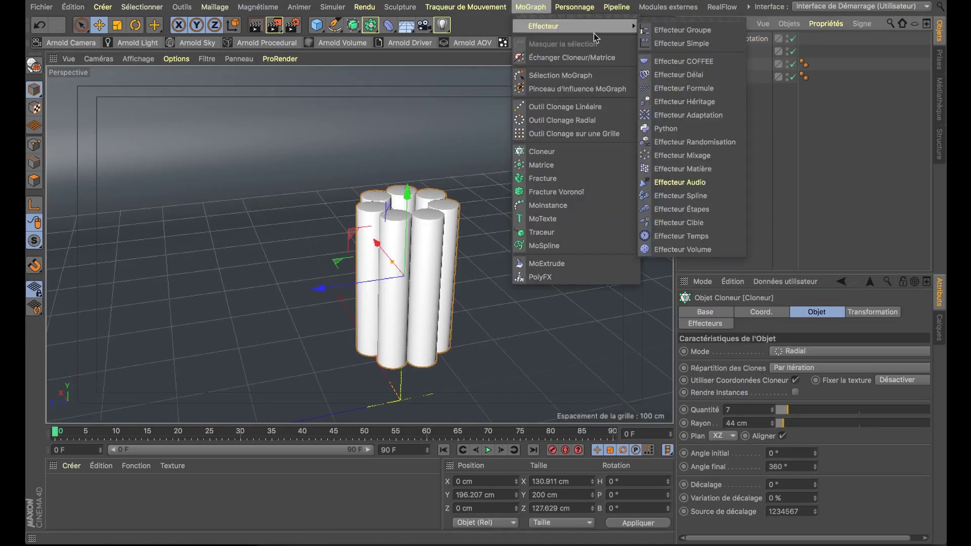
{"action": "left_click", "coordinate": [694, 143]}
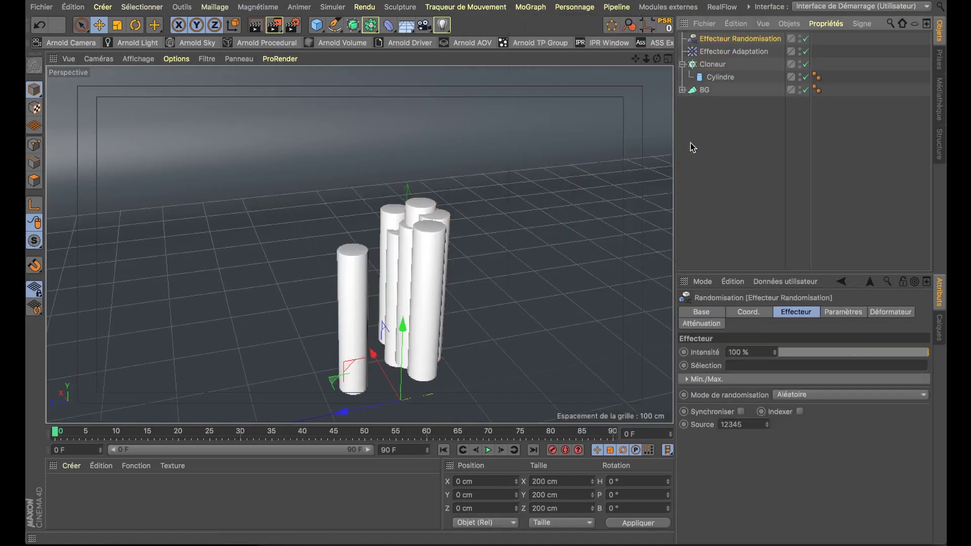
- Enable rotation alongside position in the Effecteur Randomisation and zero its X, Y and Z position offsets
{"action": "left_click", "coordinate": [842, 312]}
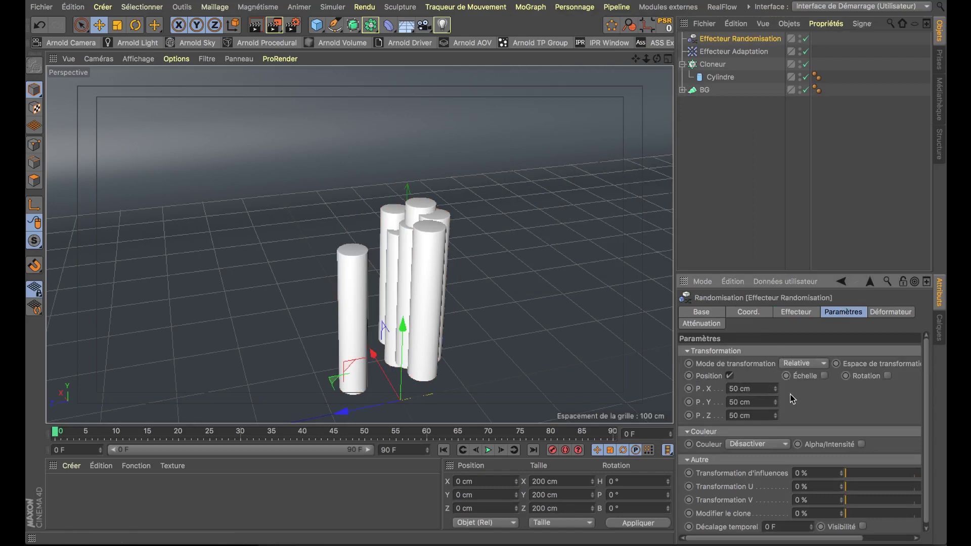
{"action": "left_click_drag", "start_coordinate": [775, 389], "coordinate": [751, 382]}
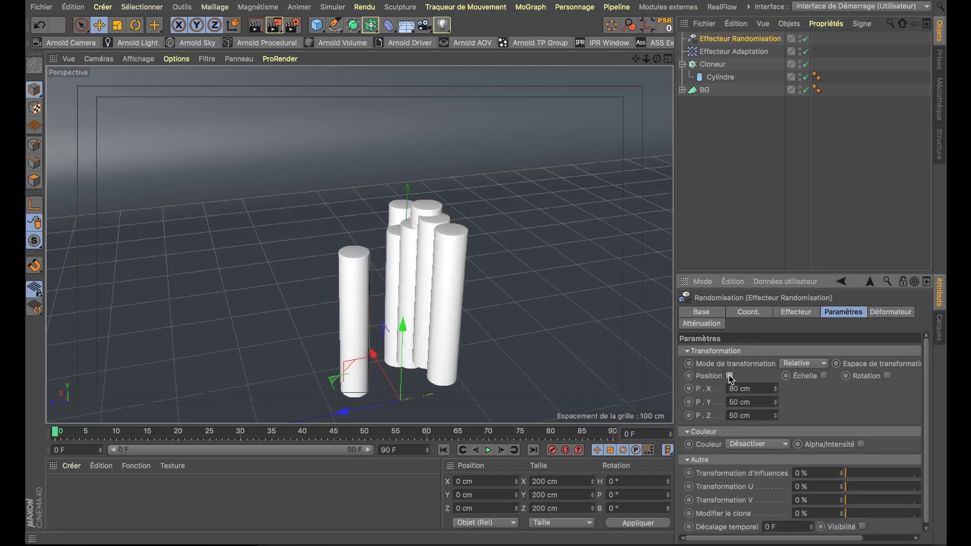
{"action": "left_click", "coordinate": [730, 376]}
{"action": "left_click", "coordinate": [853, 376]}
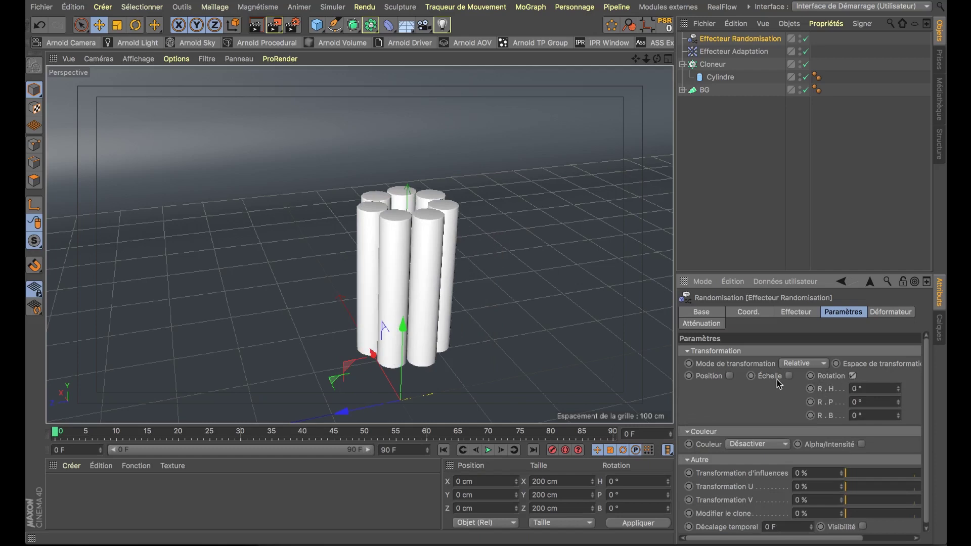
{"action": "left_click", "coordinate": [730, 376]}
{"action": "double_click", "coordinate": [739, 388]}
{"action": "type", "text": "0"}
{"action": "left_click", "coordinate": [748, 399]}
{"action": "double_click", "coordinate": [742, 416]}
{"action": "type", "text": "0"}
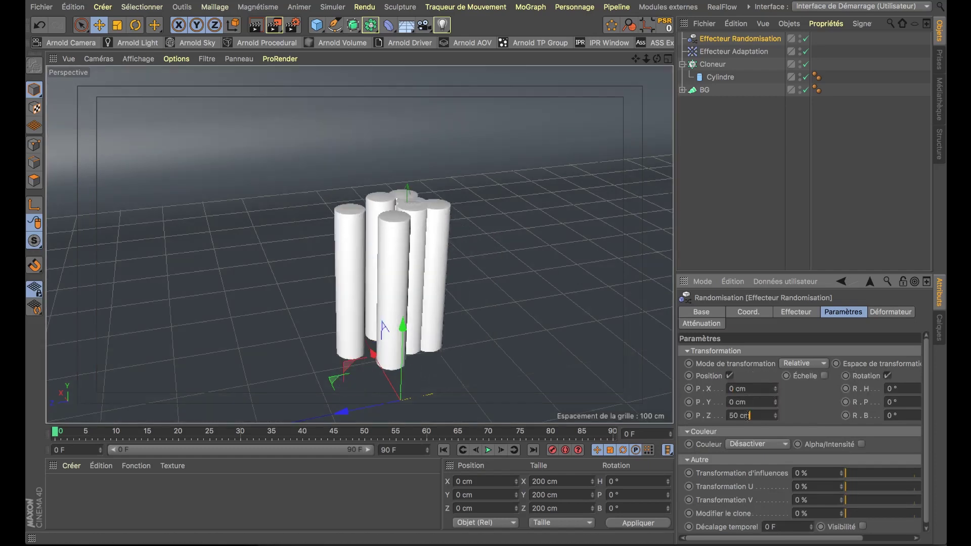
{"action": "key", "text": "Return"}
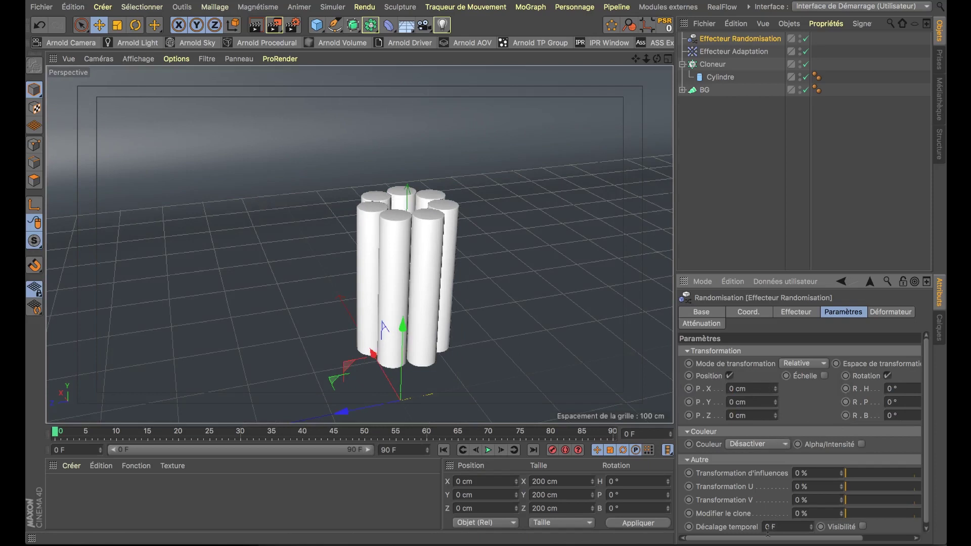
- Set the Effecteur Randomisation to position offsets of 22, 8 and 5 cm, rotation of 20° H and 12° P, and source 12351
{"action": "scroll", "coordinate": [768, 529], "scroll_direction": "right", "scroll_amount": 3}
{"action": "left_click_drag", "start_coordinate": [739, 389], "coordinate": [739, 398]}
{"action": "left_click_drag", "start_coordinate": [739, 416], "coordinate": [739, 412]}
{"action": "left_click_drag", "start_coordinate": [789, 539], "coordinate": [813, 538]}
{"action": "mouse_move", "coordinate": [866, 389]}
{"action": "left_mouse_down"}
{"action": "mouse_move", "coordinate": [867, 379]}
{"action": "mouse_move", "coordinate": [866, 388]}
{"action": "left_mouse_up"}
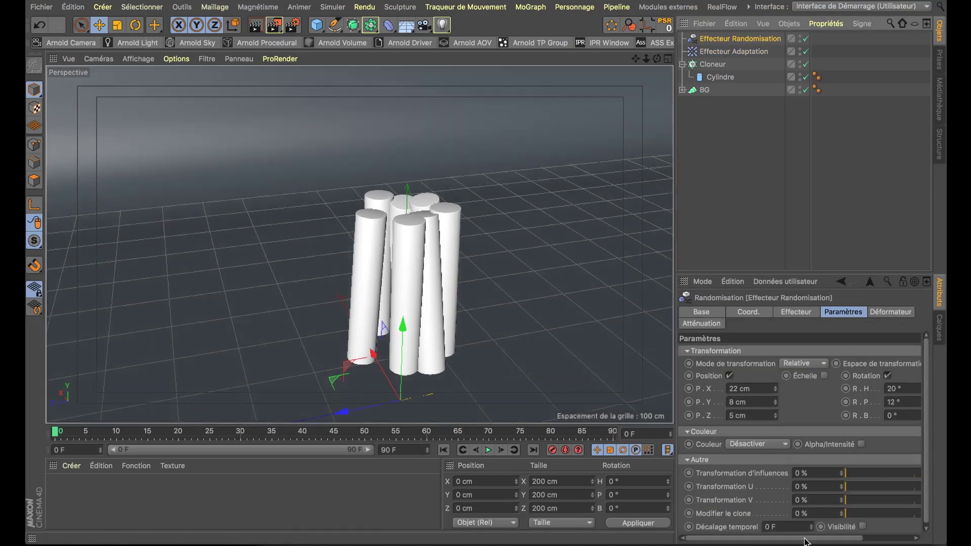
{"action": "left_click", "coordinate": [796, 312]}
{"action": "left_click", "coordinate": [766, 423]}
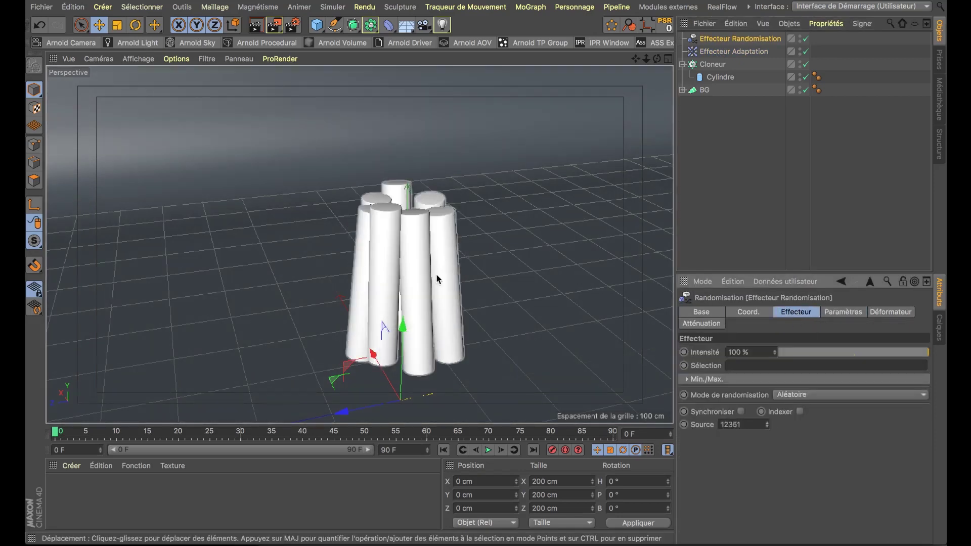
- Group the cloner and its two effectors under a null object and name it Cone
{"action": "left_click", "coordinate": [737, 38]}
{"action": "left_click", "coordinate": [716, 65], "text": "shift"}
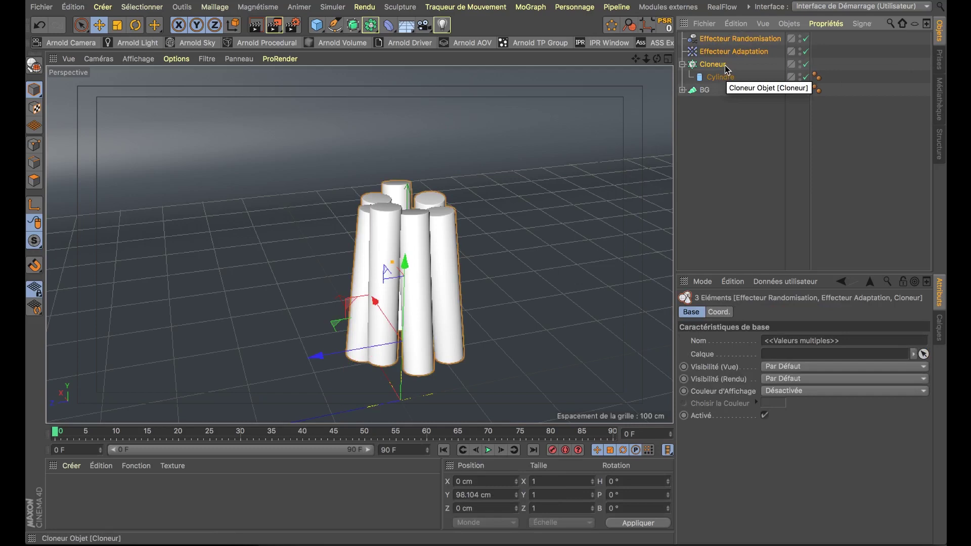
{"action": "key", "text": "alt+g"}
{"action": "double_click", "coordinate": [719, 39]}
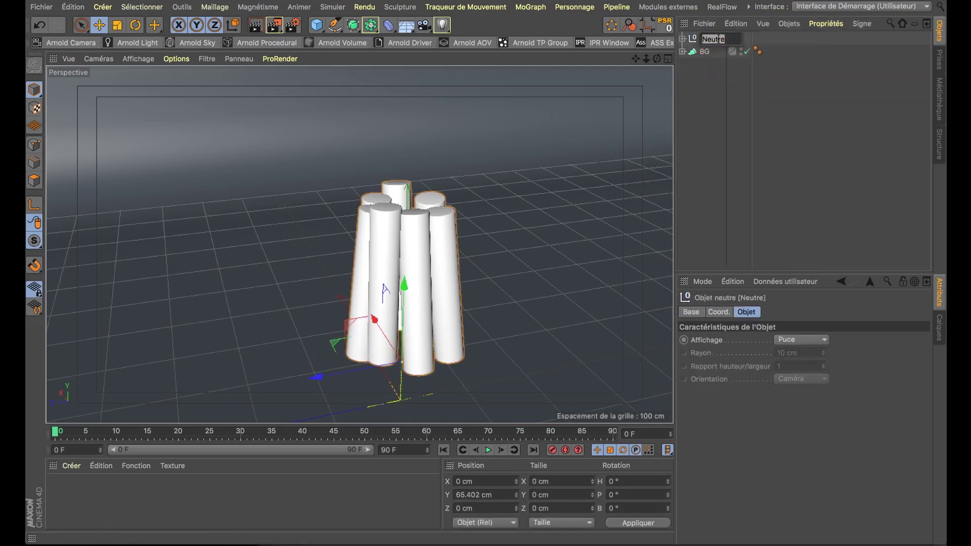
{"action": "type", "text": "Cone"}
{"action": "key", "text": "Return"}
- Flip the Cone group to about -190° on the B axis and lengthen its cylinder to 264 cm
{"action": "key", "text": "r"}
{"action": "left_click_drag", "start_coordinate": [436, 317], "coordinate": [400, 311]}
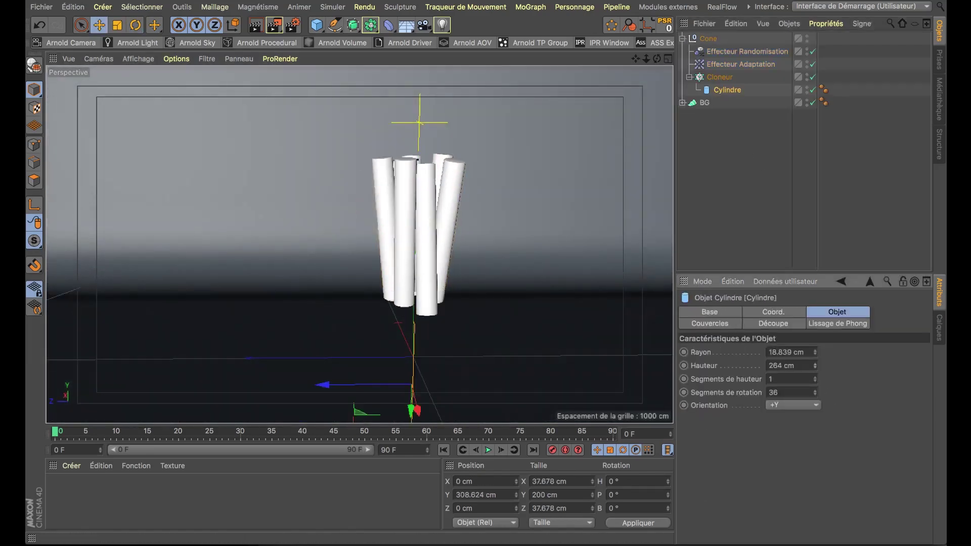
{"action": "left_click", "coordinate": [753, 123]}
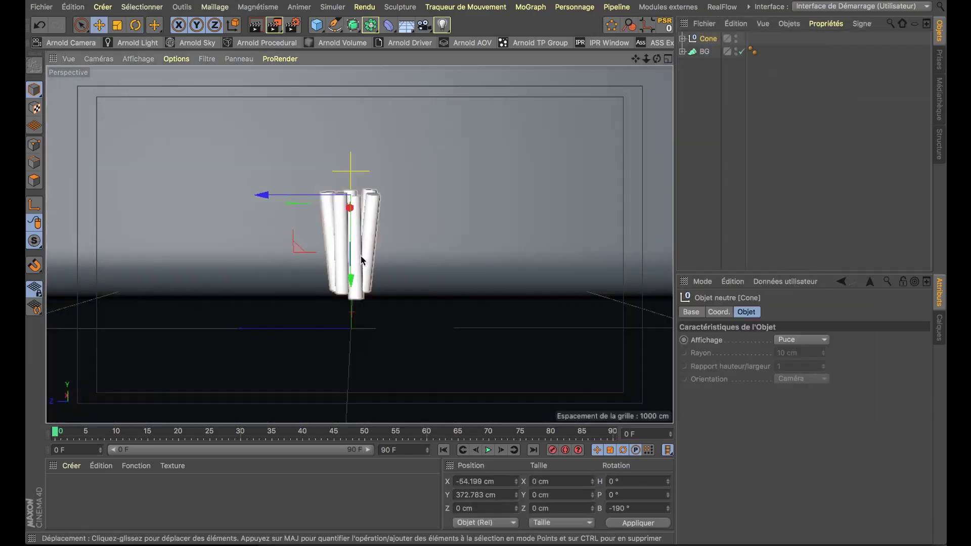
- Tilt the Cone group to about 24° pitch and move it to roughly X 91 cm, Y 394 cm, Z 2 cm
{"action": "key", "text": "r"}
{"action": "left_click_drag", "start_coordinate": [354, 147], "coordinate": [367, 167]}
{"action": "key", "text": "e"}
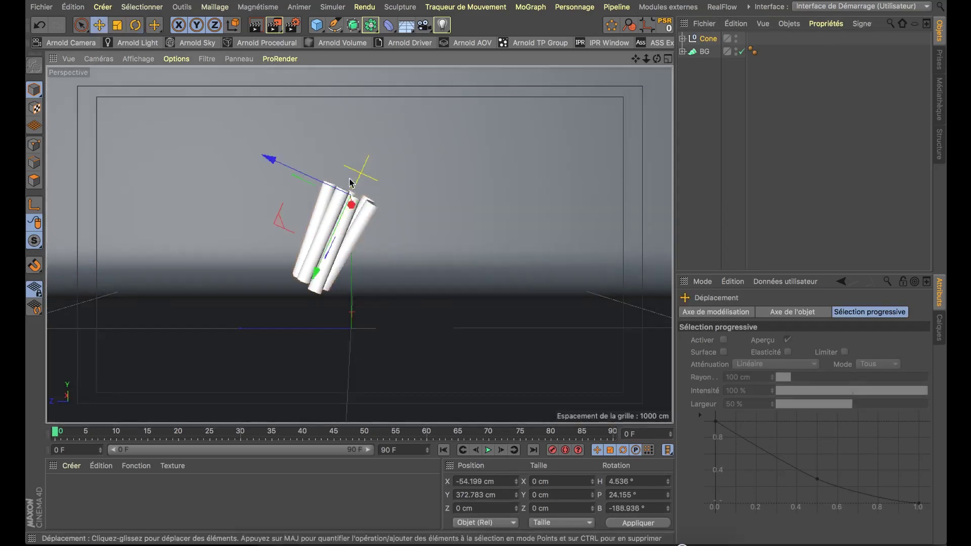
{"action": "left_click_drag", "start_coordinate": [336, 202], "coordinate": [353, 201]}
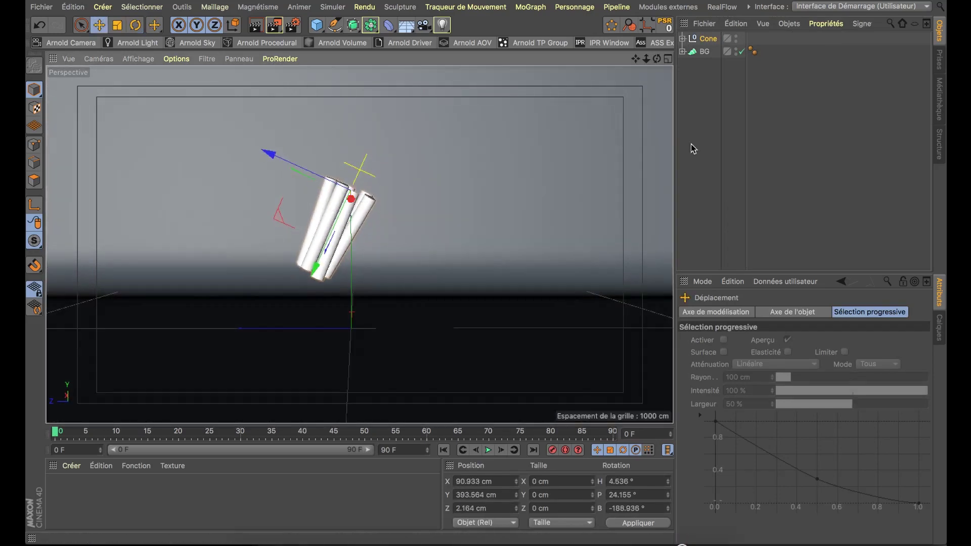
{"action": "left_click", "coordinate": [795, 147]}
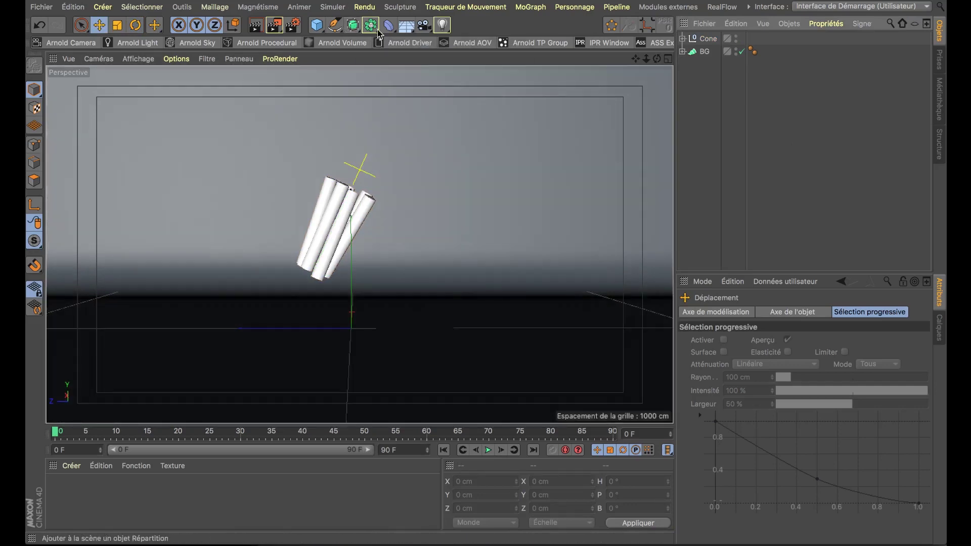
- Add a pyramid to the scene and raise it to about 325 cm on the Y axis
{"action": "left_click", "coordinate": [317, 25]}
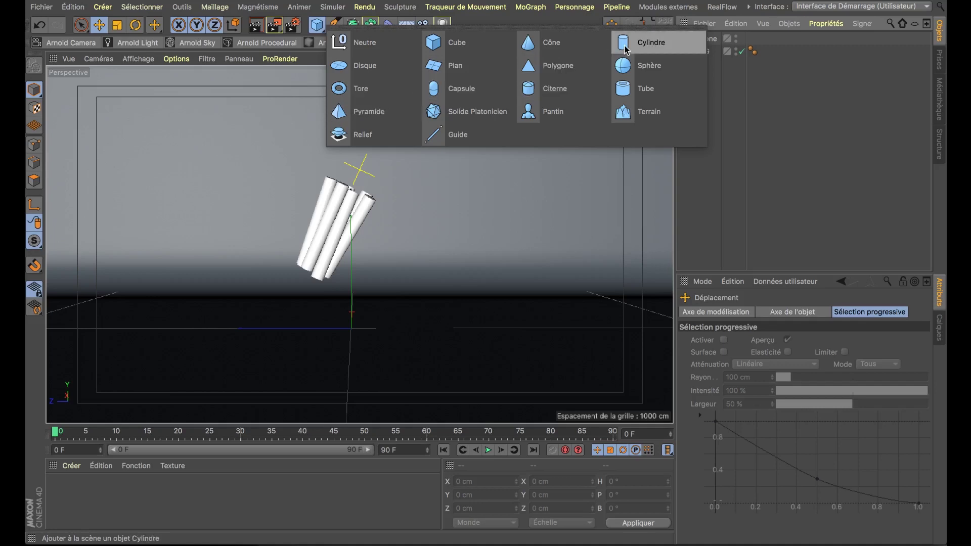
{"action": "left_click", "coordinate": [362, 111]}
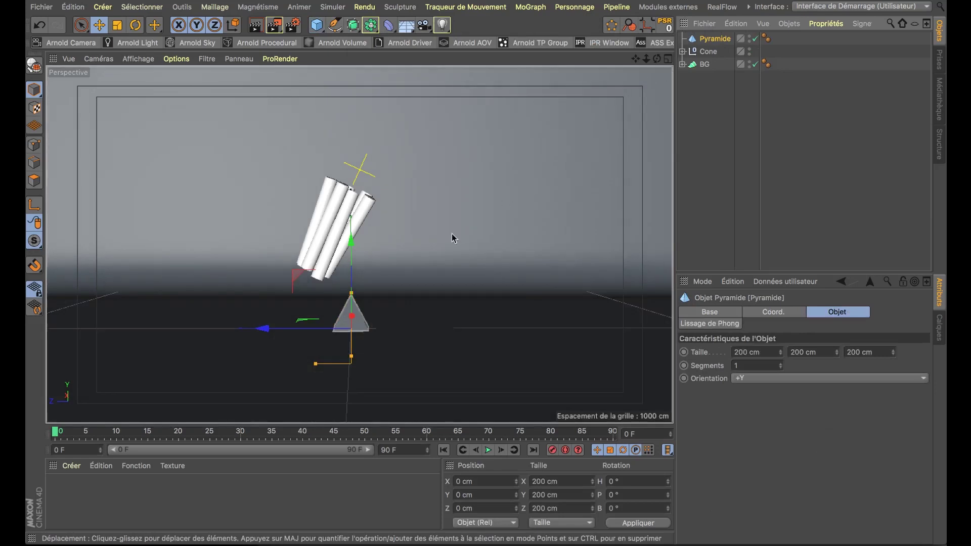
{"action": "left_click_drag", "start_coordinate": [357, 316], "coordinate": [357, 207]}
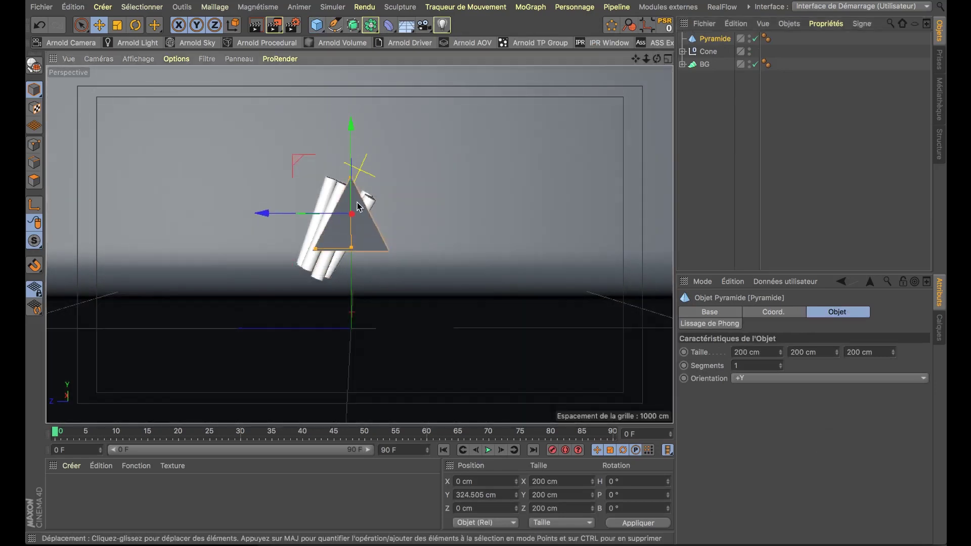
- Display mesh lines on the shaded objects and check the pyramid's coordinates, object and Phong smoothing settings
{"action": "scroll", "coordinate": [357, 207], "scroll_direction": "up", "scroll_amount": 6}
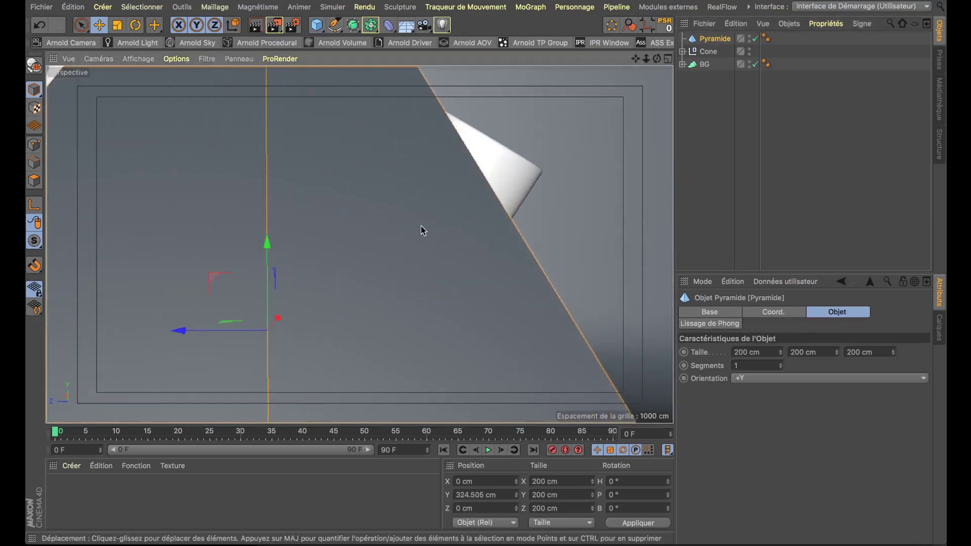
{"action": "left_click_drag", "start_coordinate": [421, 230], "coordinate": [447, 242], "text": "alt"}
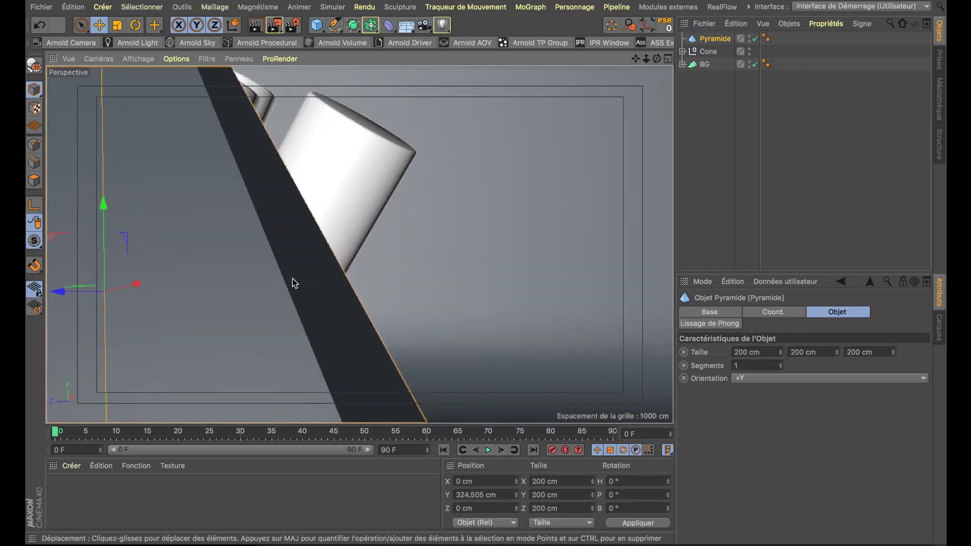
{"action": "key", "text": "n"}
{"action": "key", "text": "b"}
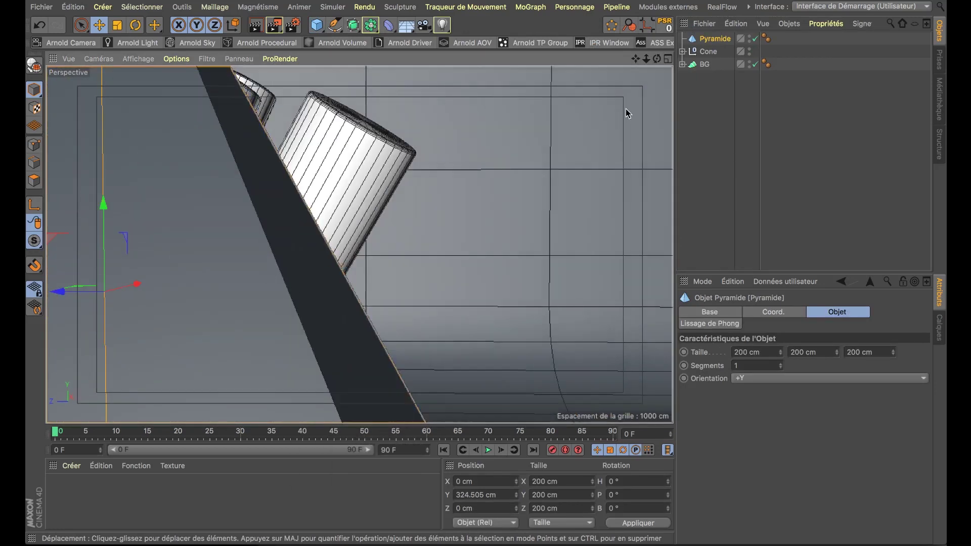
{"action": "left_click", "coordinate": [770, 314]}
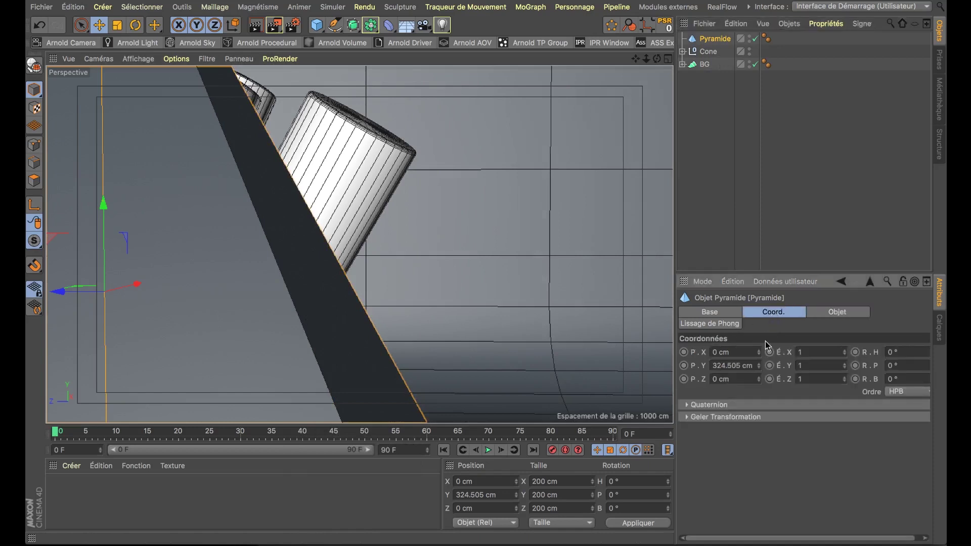
{"action": "left_click", "coordinate": [818, 315]}
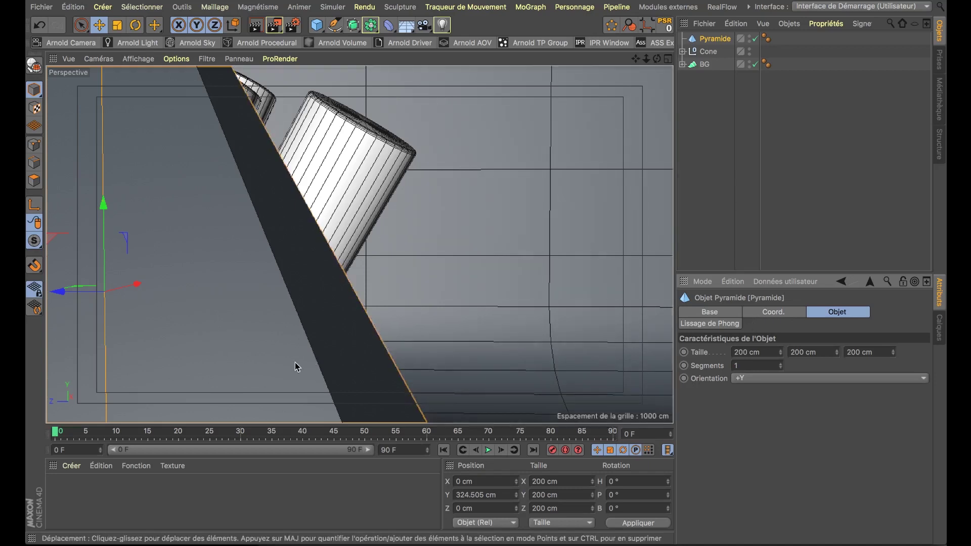
{"action": "left_click", "coordinate": [735, 324]}
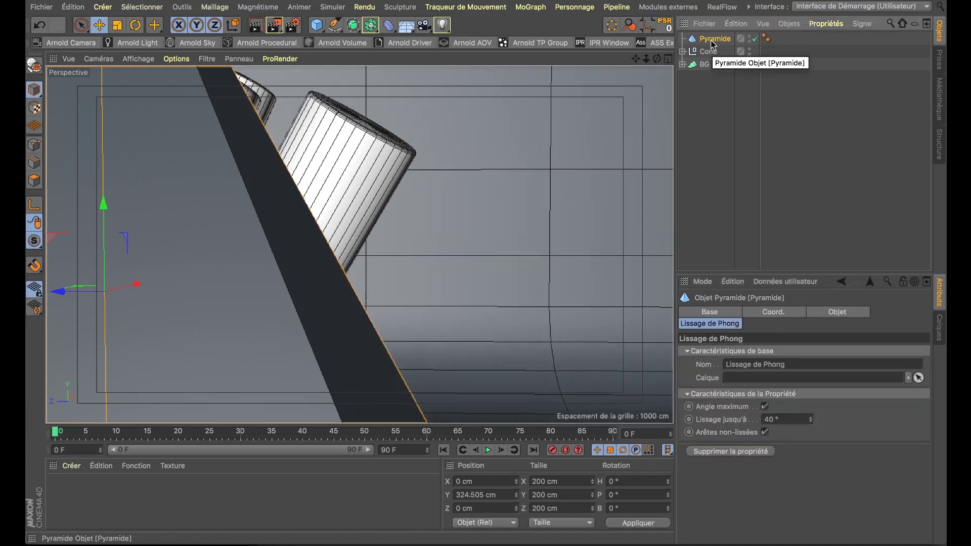
- Make the pyramid editable and switch to edge mode with its base edges in view
{"action": "key", "text": "c"}
{"action": "left_click", "coordinate": [249, 169]}
{"action": "left_click_drag", "start_coordinate": [249, 169], "coordinate": [364, 197], "text": "alt"}
- Loop-select the pyramid's edges, bevel them with an offset of about 0.47 cm and raise the bevel's subdivision
{"action": "key", "text": "u"}
{"action": "key", "text": "l"}
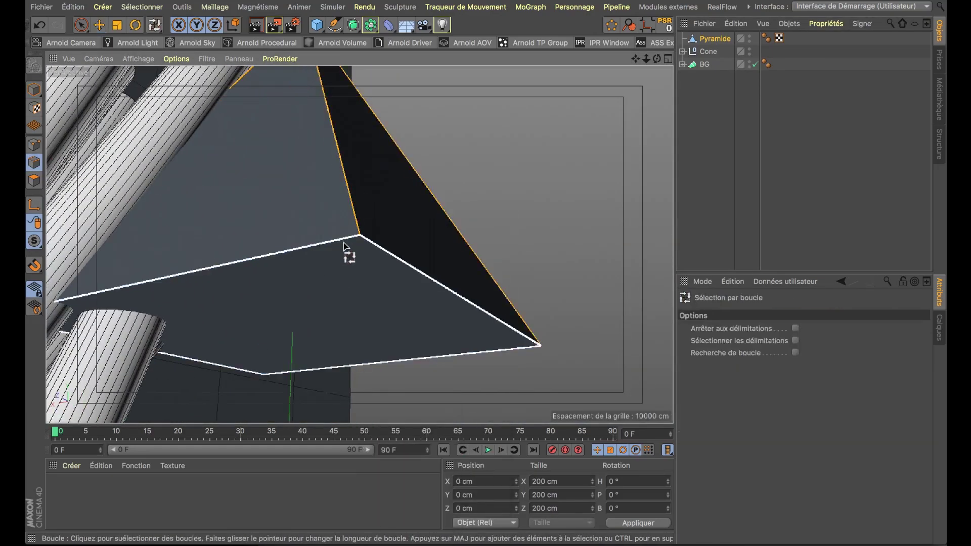
{"action": "scroll", "coordinate": [396, 245], "scroll_direction": "up", "scroll_amount": 5}
{"action": "scroll", "coordinate": [398, 248], "scroll_direction": "down", "scroll_amount": 2}
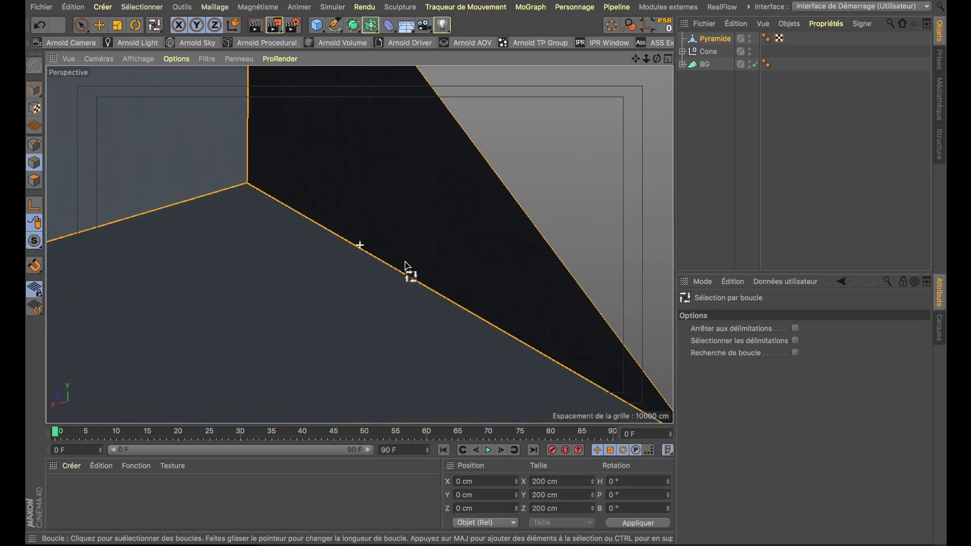
{"action": "right_click", "coordinate": [362, 211]}
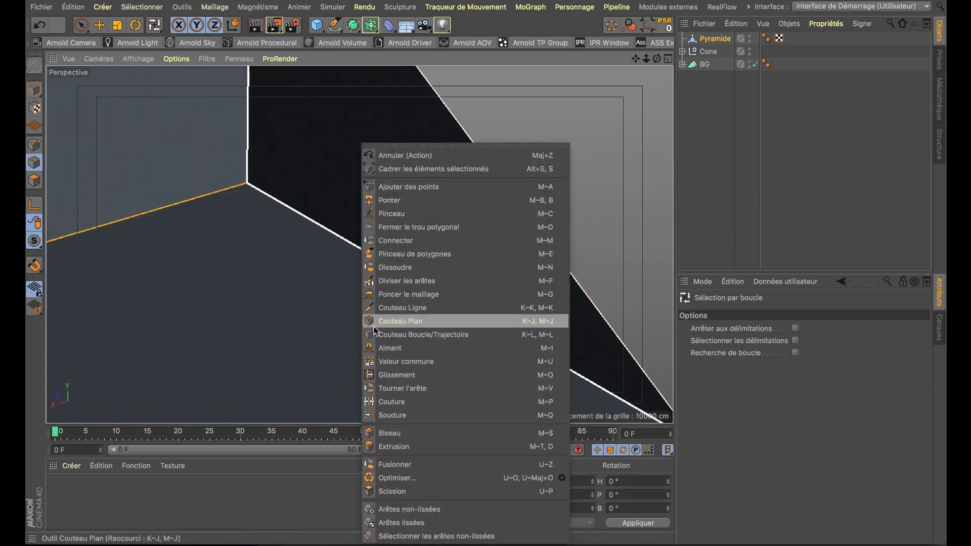
{"action": "left_click", "coordinate": [432, 433]}
{"action": "mouse_move", "coordinate": [381, 297]}
{"action": "left_mouse_down"}
{"action": "mouse_move", "coordinate": [456, 299]}
{"action": "mouse_move", "coordinate": [390, 299]}
{"action": "left_mouse_up"}
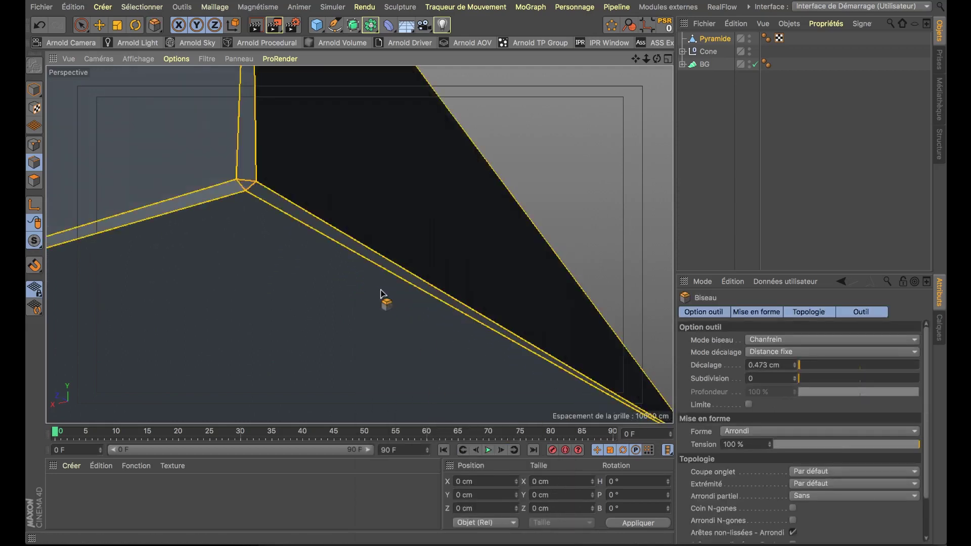
{"action": "left_click_drag", "start_coordinate": [794, 378], "coordinate": [794, 378]}
{"action": "scroll", "coordinate": [556, 274], "scroll_direction": "down", "scroll_amount": 5}
{"action": "left_click_drag", "start_coordinate": [457, 219], "coordinate": [364, 303], "text": "alt"}
- Return to model mode, clear the object selection and activate the Move tool
{"action": "left_click", "coordinate": [34, 89]}
{"action": "left_click", "coordinate": [809, 167]}
{"action": "left_click_drag", "start_coordinate": [329, 223], "coordinate": [488, 189], "text": "alt"}
{"action": "scroll", "coordinate": [410, 186], "scroll_direction": "down", "scroll_amount": 5}
{"action": "key", "text": "e"}
{"action": "left_click", "coordinate": [321, 185]}
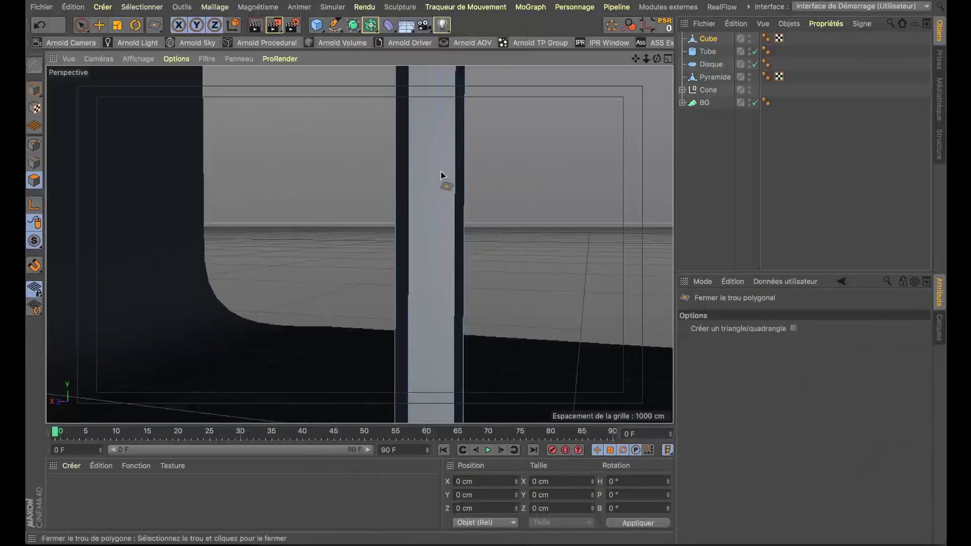
- Activate the Bridge tool for the open sides of the cube's geometry
{"action": "key", "text": "m"}
{"action": "key", "text": "b"}
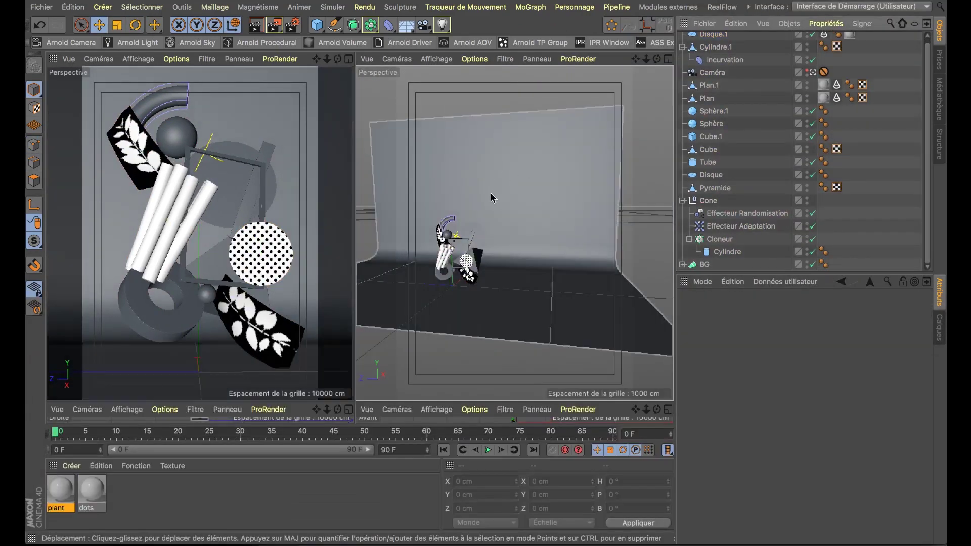
- Add an Arnold Sky to the scene and attach an HDRI Link tag to it
{"action": "mouse_move", "coordinate": [491, 193]}
{"action": "left_mouse_down", "text": "alt"}
{"action": "mouse_move", "coordinate": [503, 223]}
{"action": "mouse_move", "coordinate": [485, 207]}
{"action": "left_mouse_up", "text": "alt"}
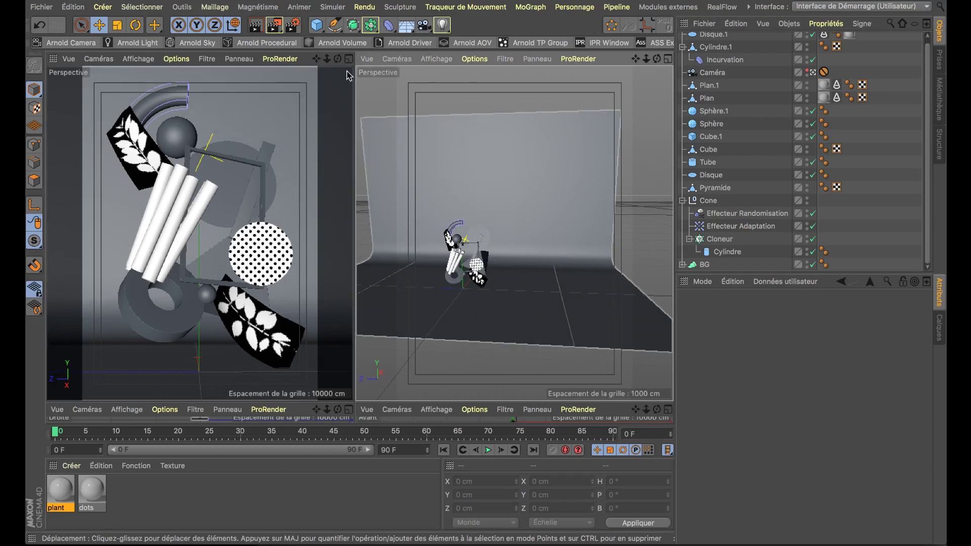
{"action": "left_click", "coordinate": [195, 43]}
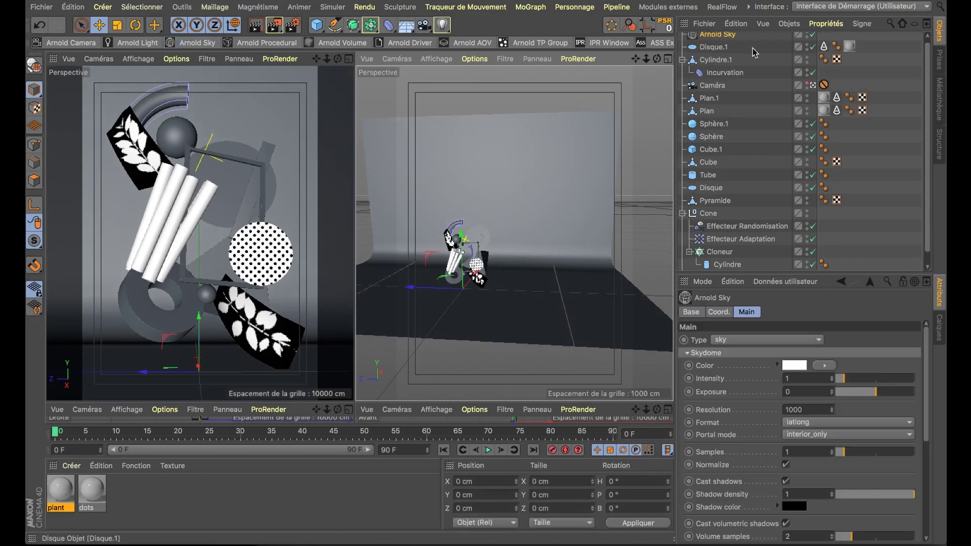
{"action": "scroll", "coordinate": [693, 63], "scroll_direction": "up", "scroll_amount": 1}
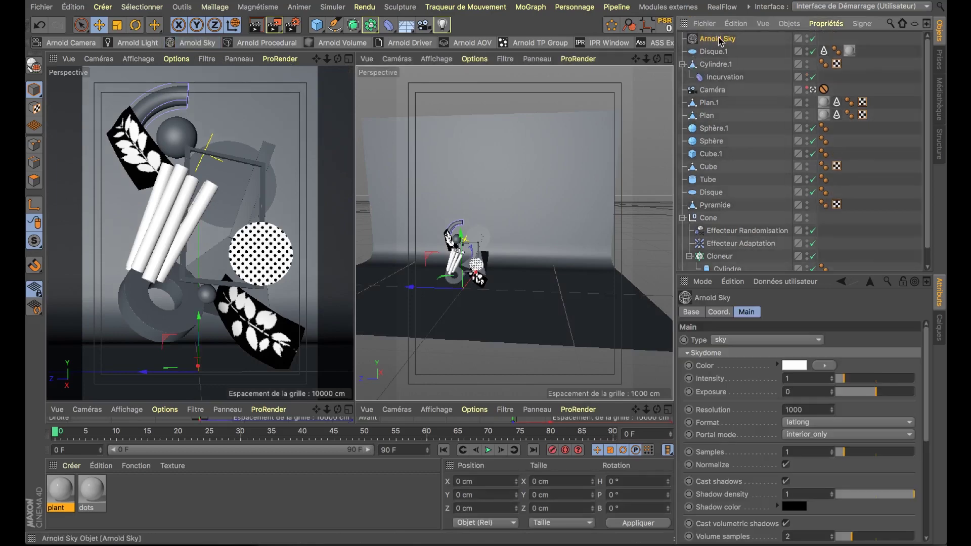
{"action": "right_click", "coordinate": [708, 38]}
{"action": "left_click", "coordinate": [786, 191]}
{"action": "left_click", "coordinate": [714, 39]}
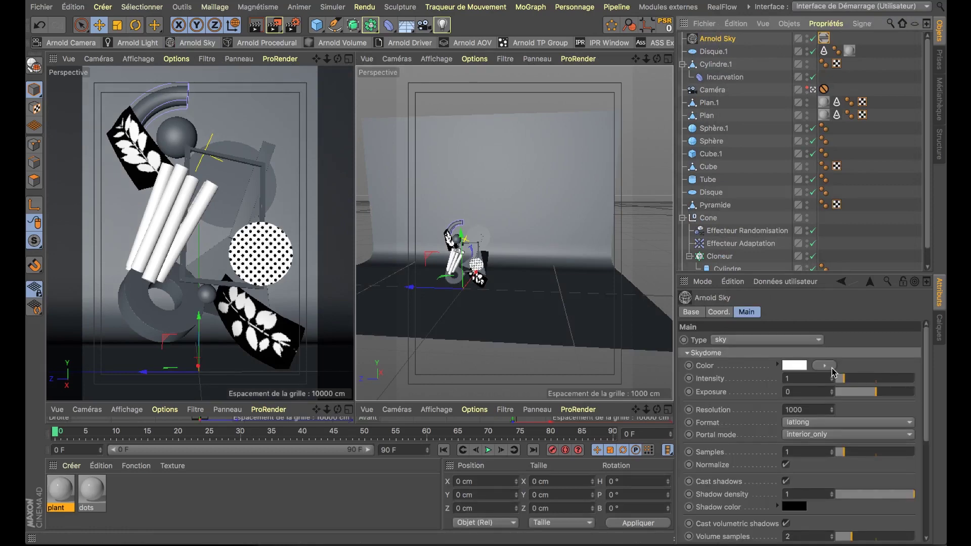
- Load ojfnk_4K_Opacity.jpg as the sky's colour bitmap and connect its file parameter to the HDRI Link tag
{"action": "left_click", "coordinate": [825, 365]}
{"action": "left_click", "coordinate": [819, 394]}
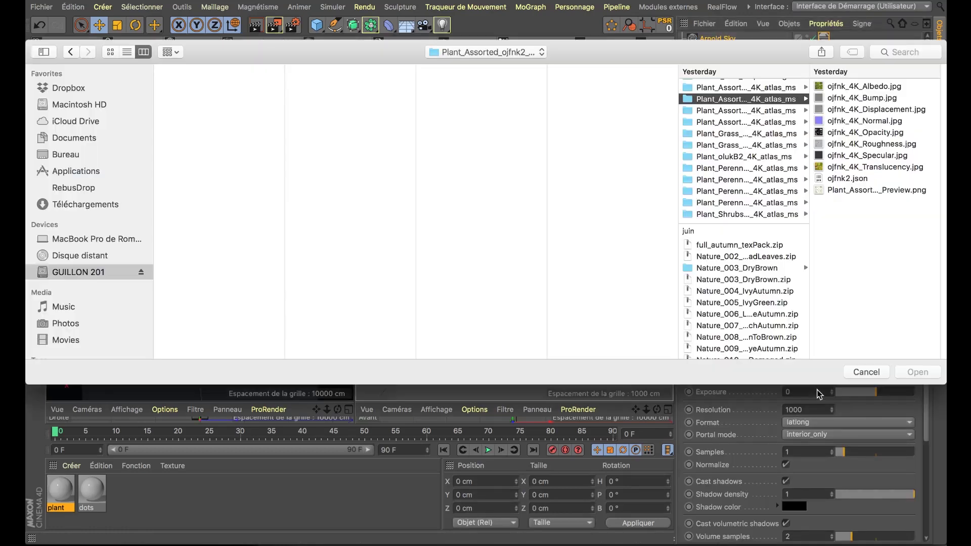
{"action": "left_click", "coordinate": [833, 133]}
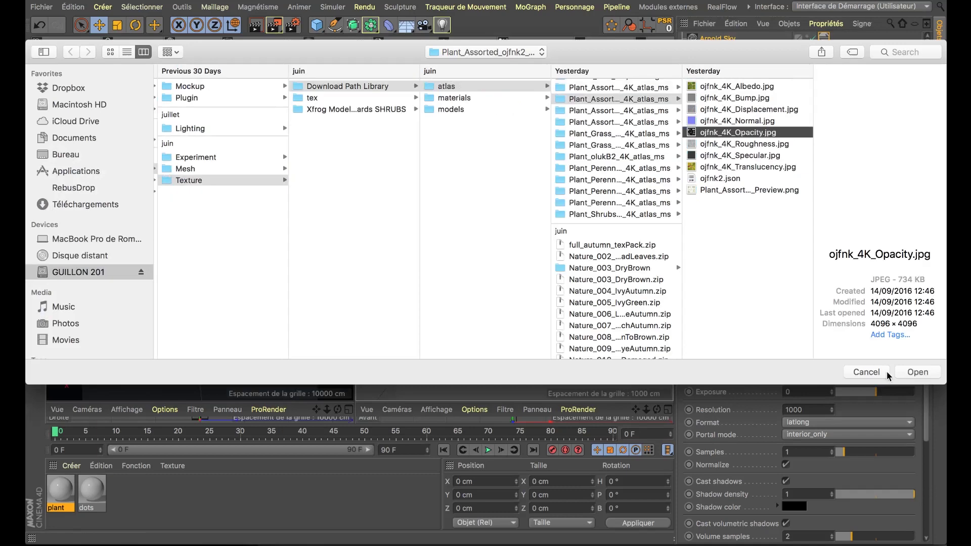
{"action": "left_click", "coordinate": [911, 372]}
{"action": "left_click", "coordinate": [531, 180]}
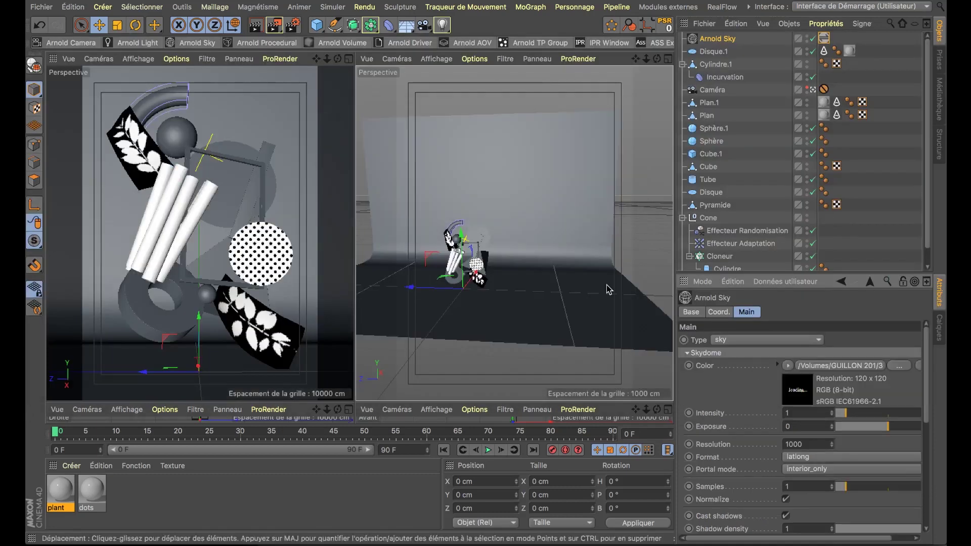
{"action": "left_click", "coordinate": [822, 366]}
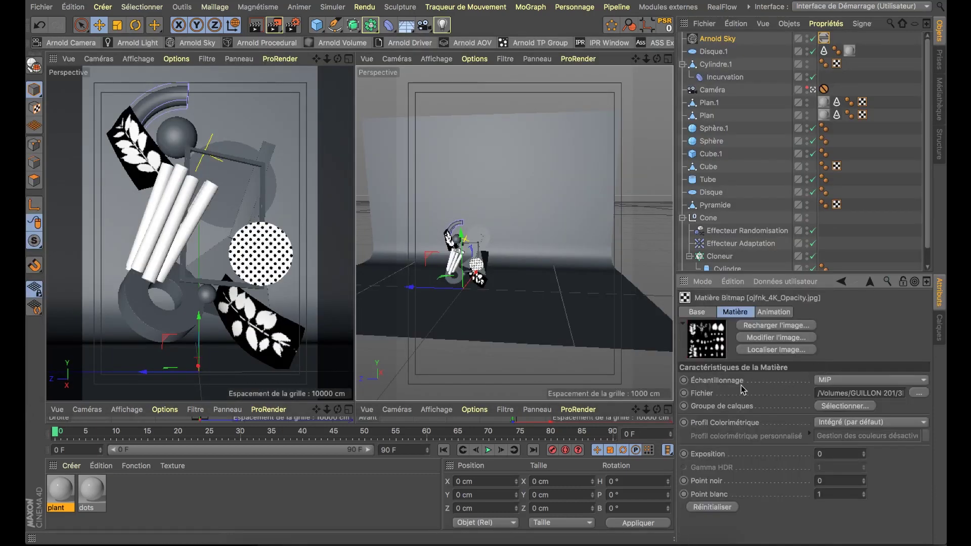
{"action": "left_click_drag", "start_coordinate": [701, 402], "coordinate": [825, 39]}
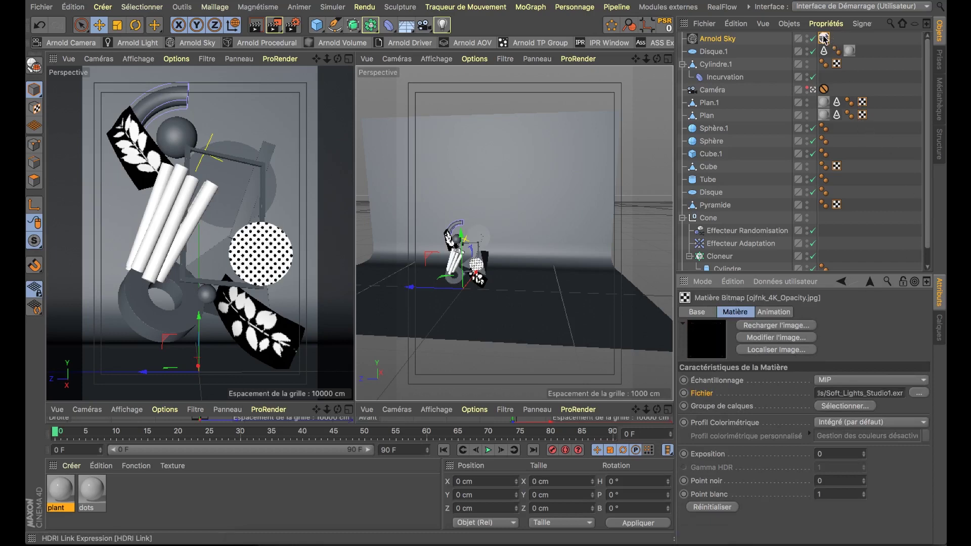
- Browse the Paradise, Pro Studios, Spring 2015 and European Holiday packs in the HDRI Browser, then close it
{"action": "double_click", "coordinate": [825, 39]}
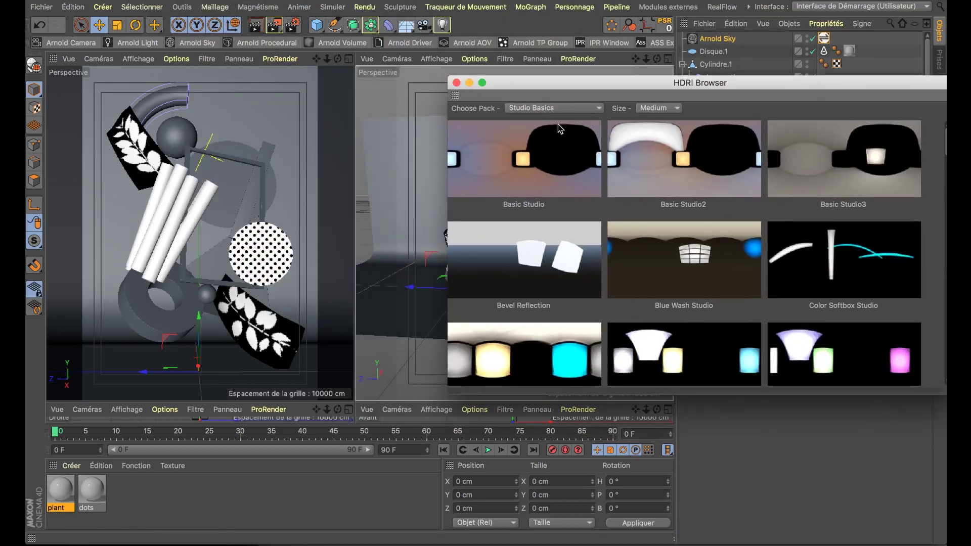
{"action": "left_click", "coordinate": [542, 109]}
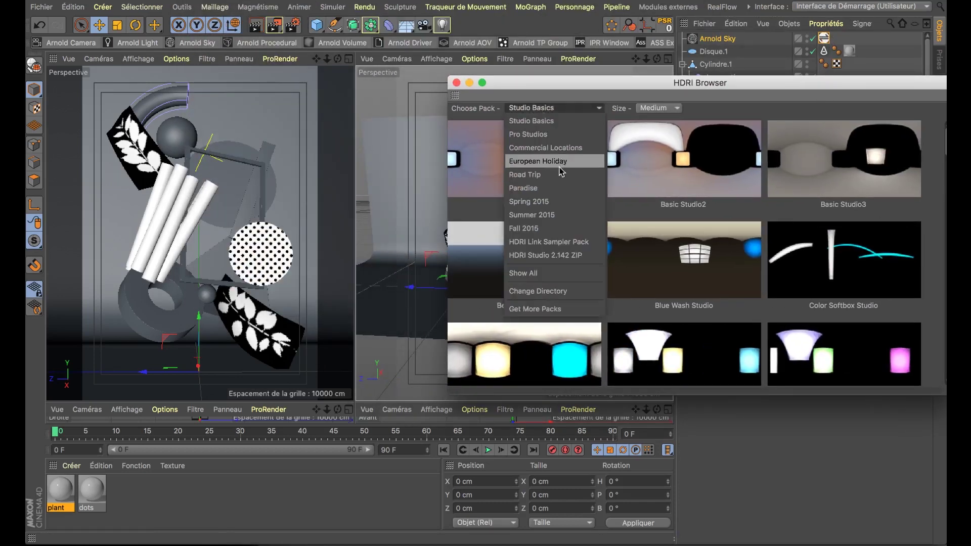
{"action": "left_click", "coordinate": [558, 188]}
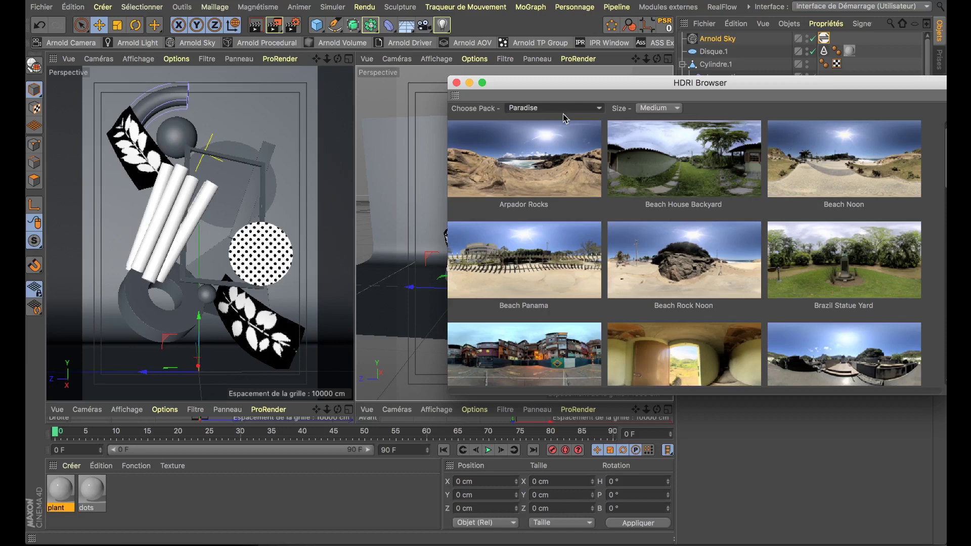
{"action": "left_click", "coordinate": [585, 112]}
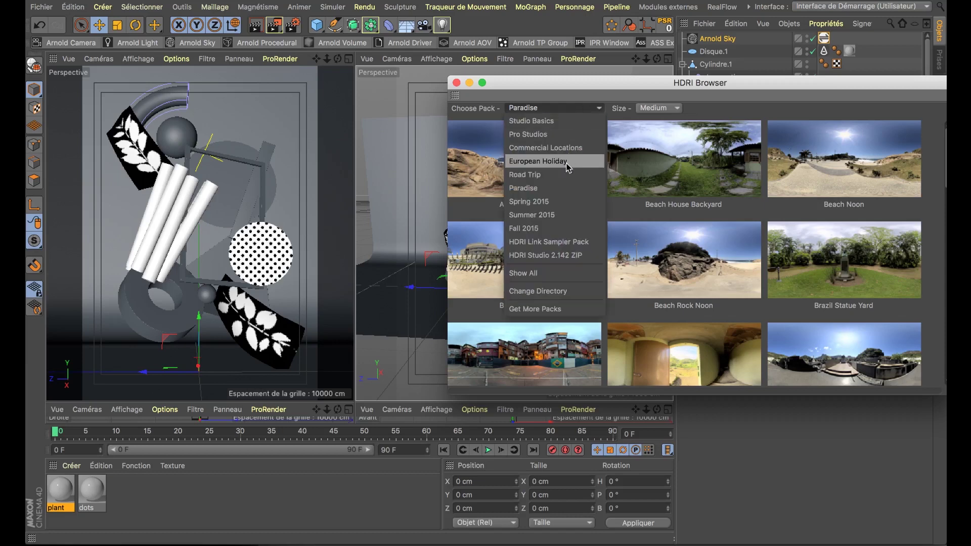
{"action": "left_click", "coordinate": [575, 130]}
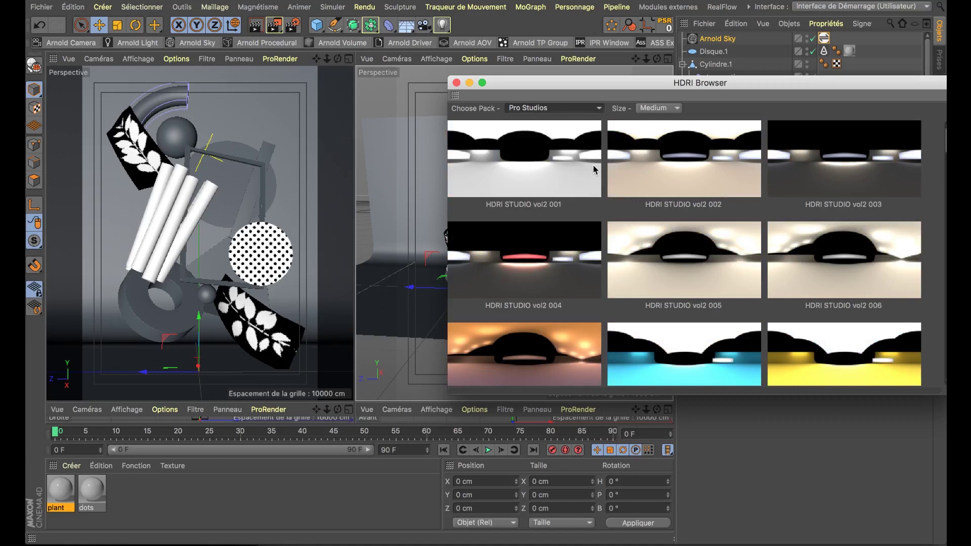
{"action": "left_click", "coordinate": [582, 112]}
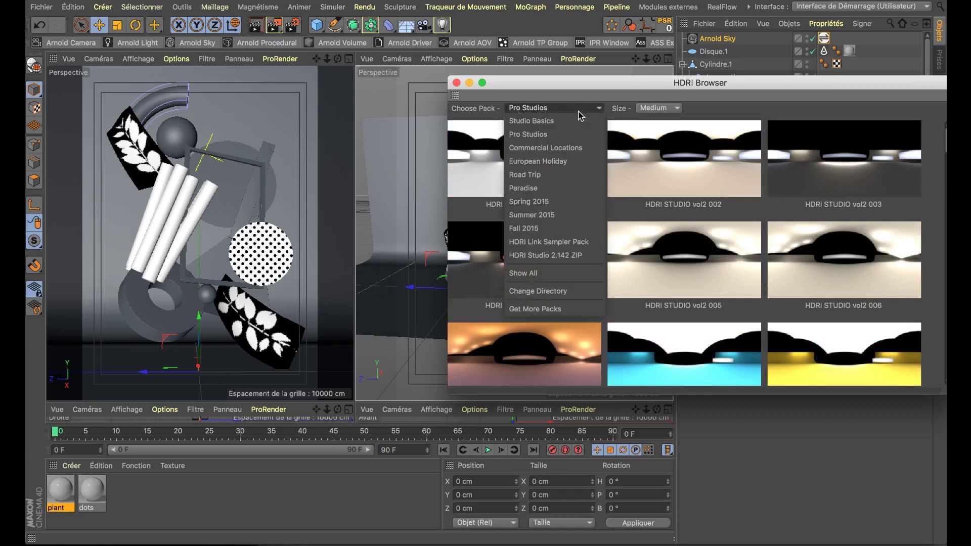
{"action": "left_click", "coordinate": [561, 202]}
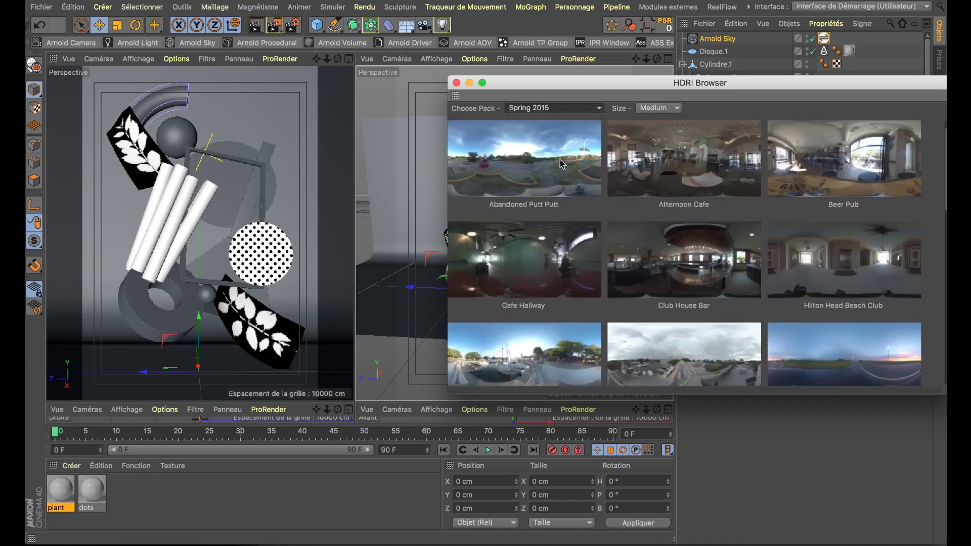
{"action": "left_click", "coordinate": [562, 108]}
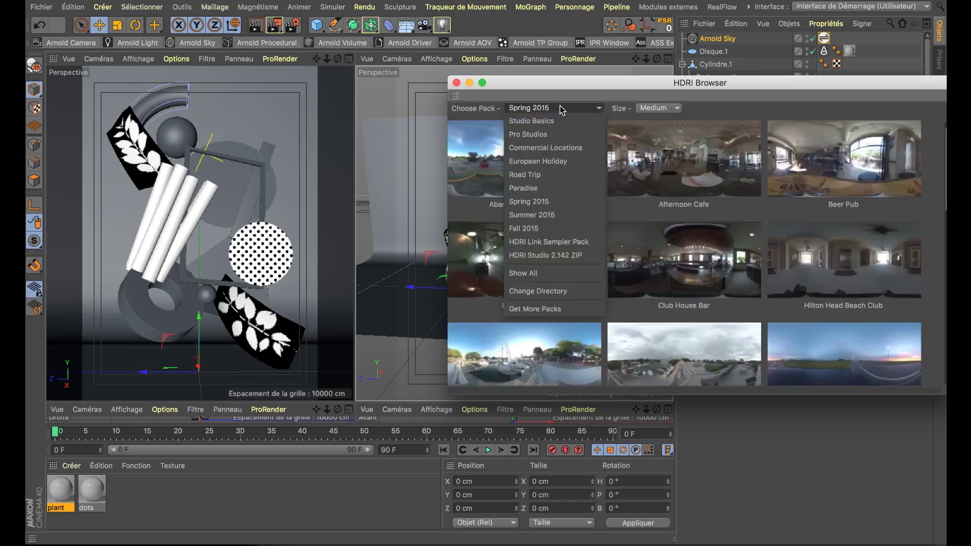
{"action": "left_click", "coordinate": [567, 162]}
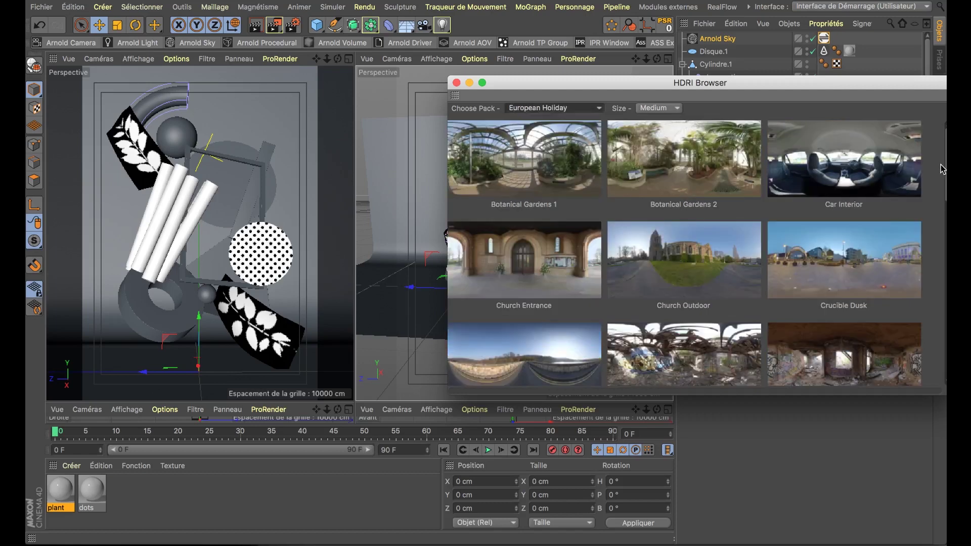
{"action": "left_click", "coordinate": [698, 162]}
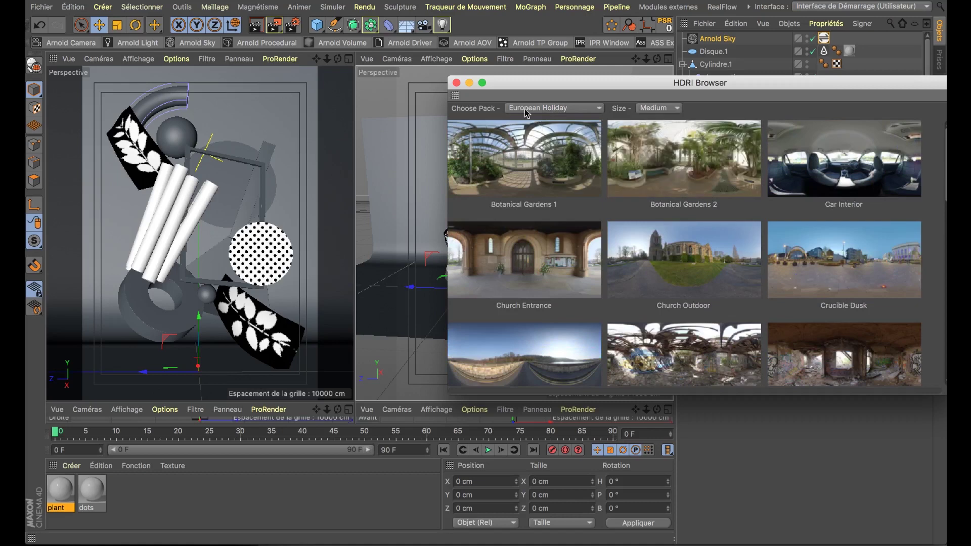
{"action": "left_click", "coordinate": [456, 82]}
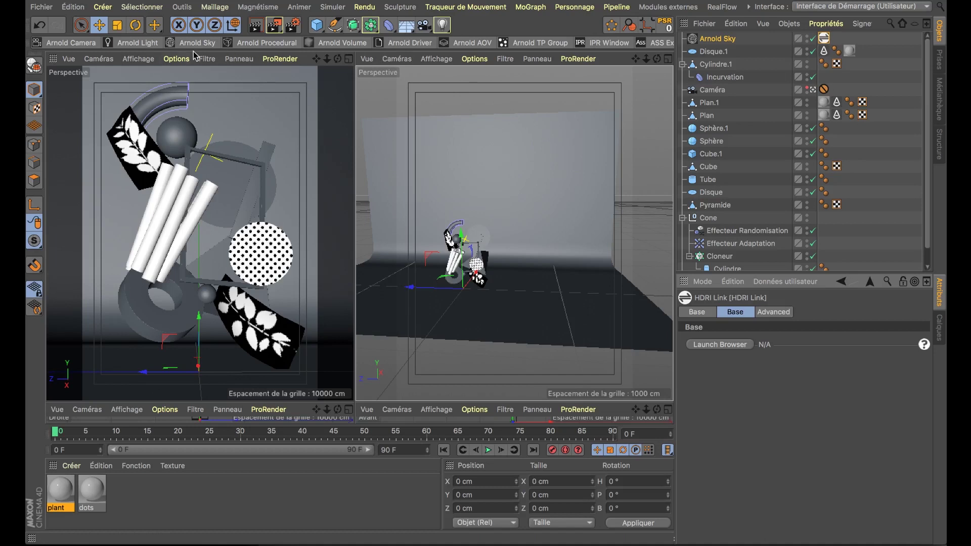
- Add an Arnold quad light and move it to about Y 558 cm, Z -469 cm
{"action": "left_click", "coordinate": [133, 43]}
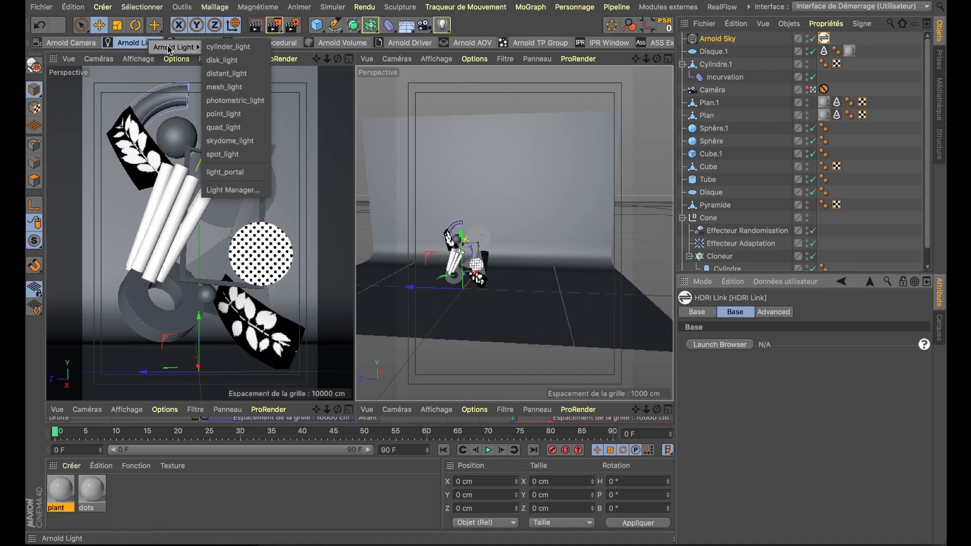
{"action": "left_click", "coordinate": [247, 127]}
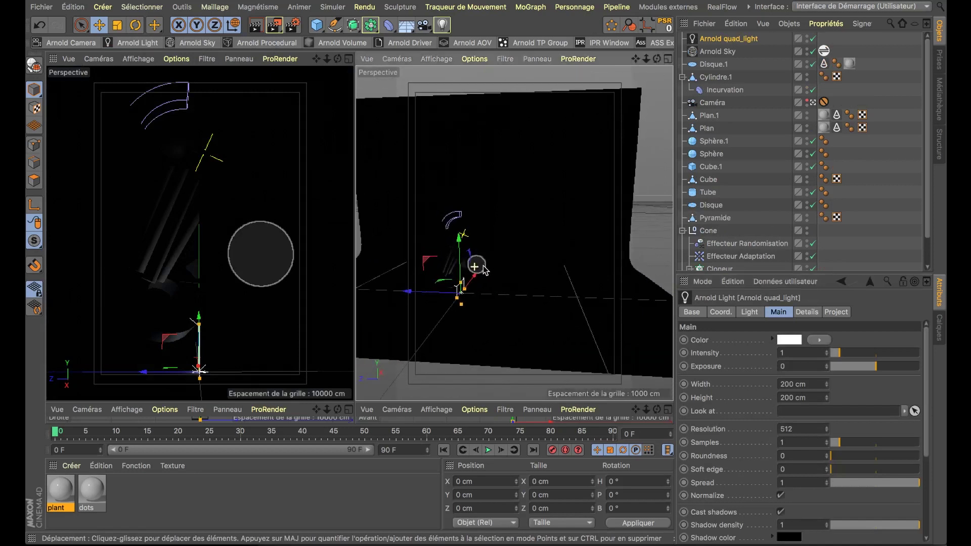
{"action": "left_click_drag", "start_coordinate": [434, 292], "coordinate": [490, 297]}
{"action": "left_click_drag", "start_coordinate": [512, 256], "coordinate": [519, 188]}
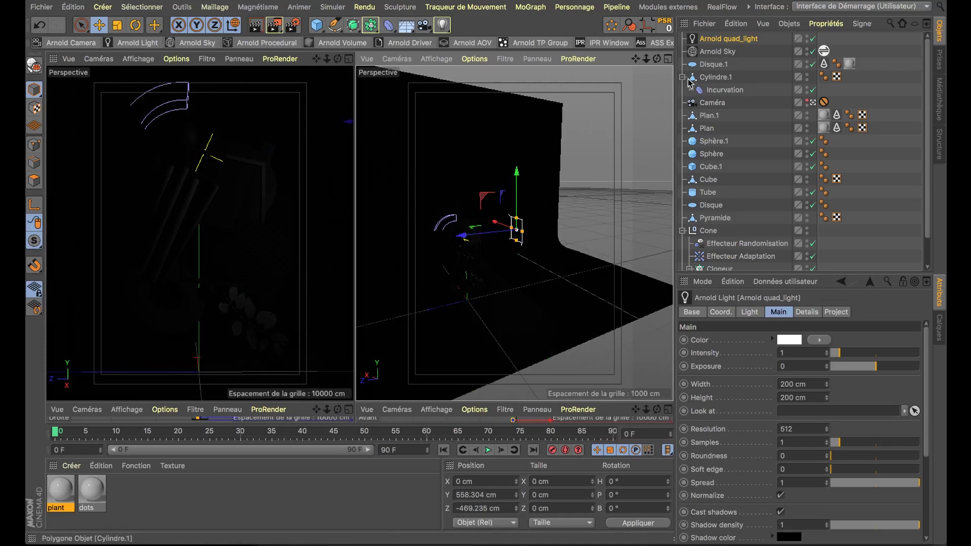
- Add a null object named "cible light" and assign it as the quad light's Look at target
{"action": "left_click", "coordinate": [334, 31]}
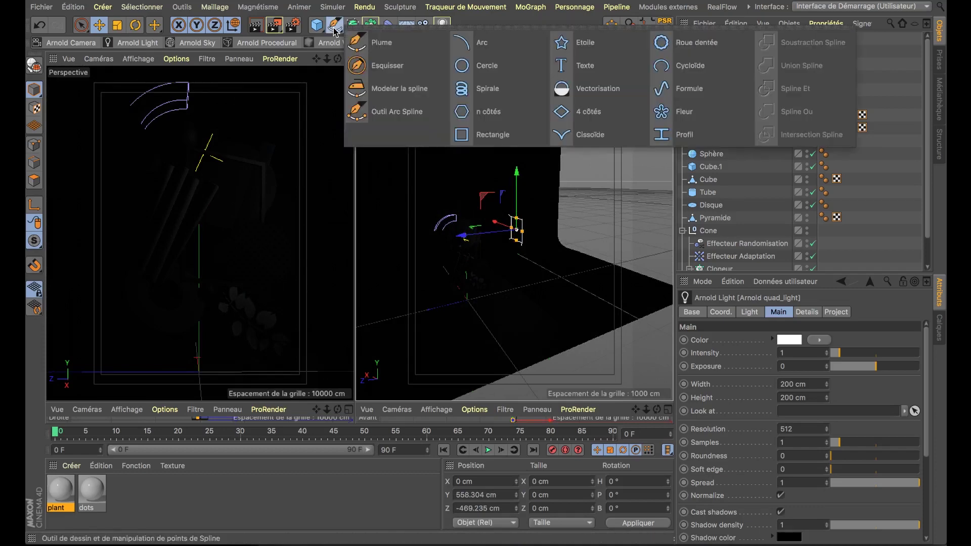
{"action": "left_click", "coordinate": [323, 30]}
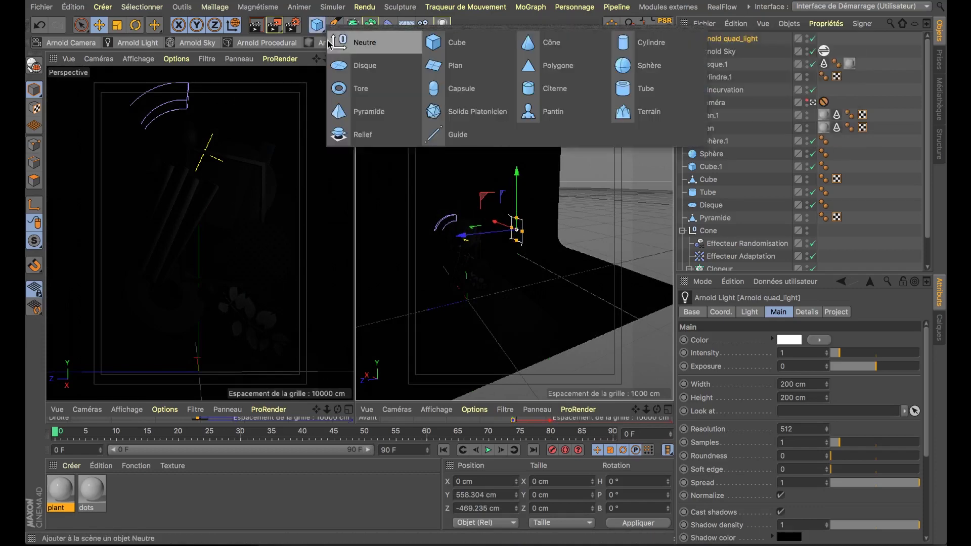
{"action": "left_click", "coordinate": [348, 46]}
{"action": "double_click", "coordinate": [713, 40]}
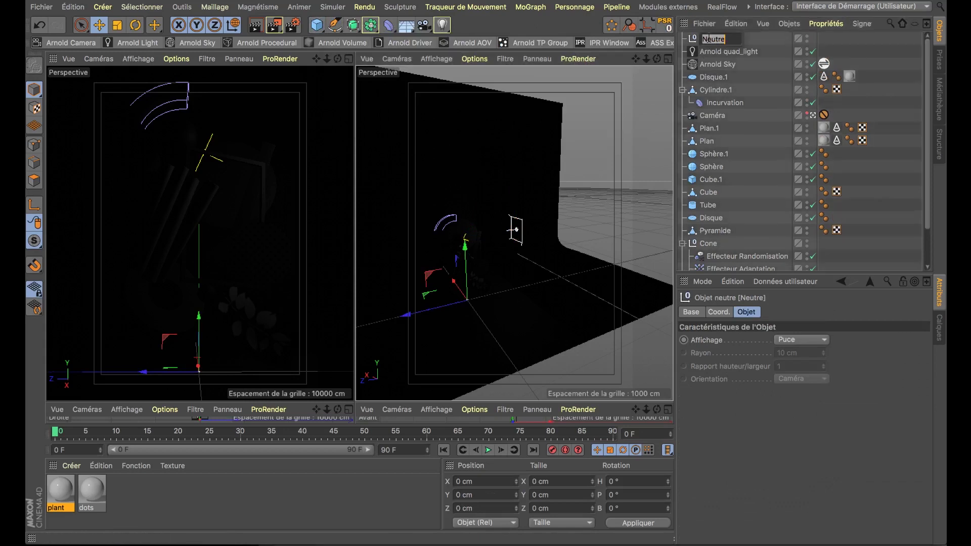
{"action": "type", "text": "d"}
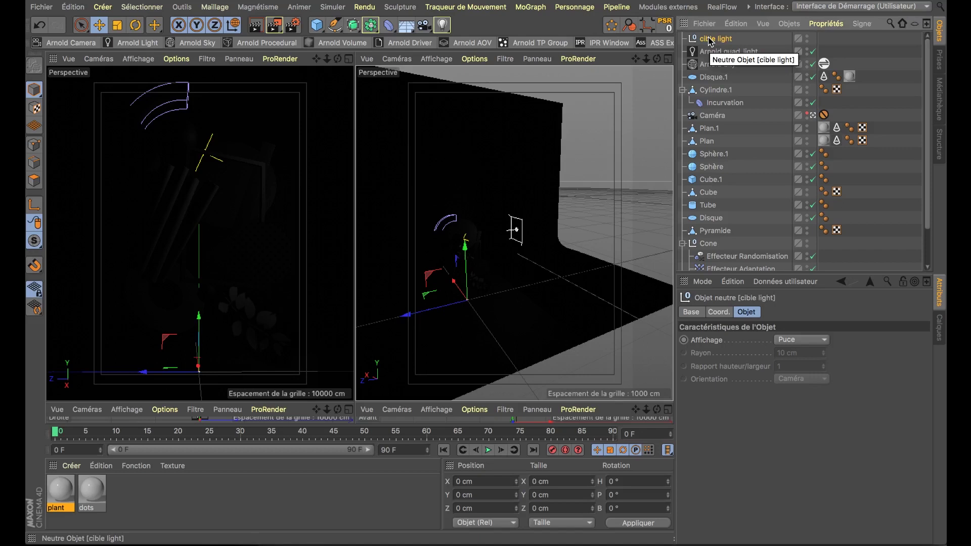
{"action": "left_click", "coordinate": [711, 52]}
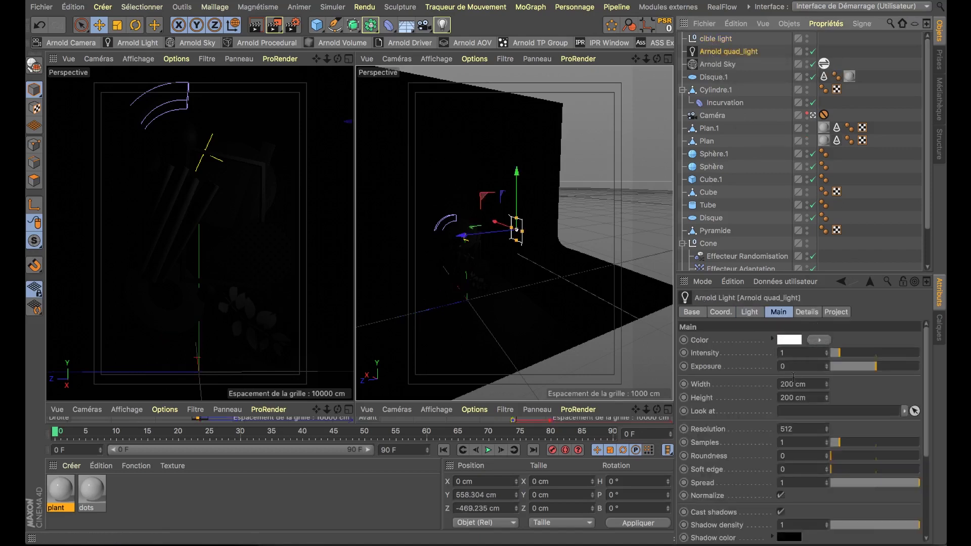
{"action": "left_click_drag", "start_coordinate": [835, 372], "coordinate": [793, 412]}
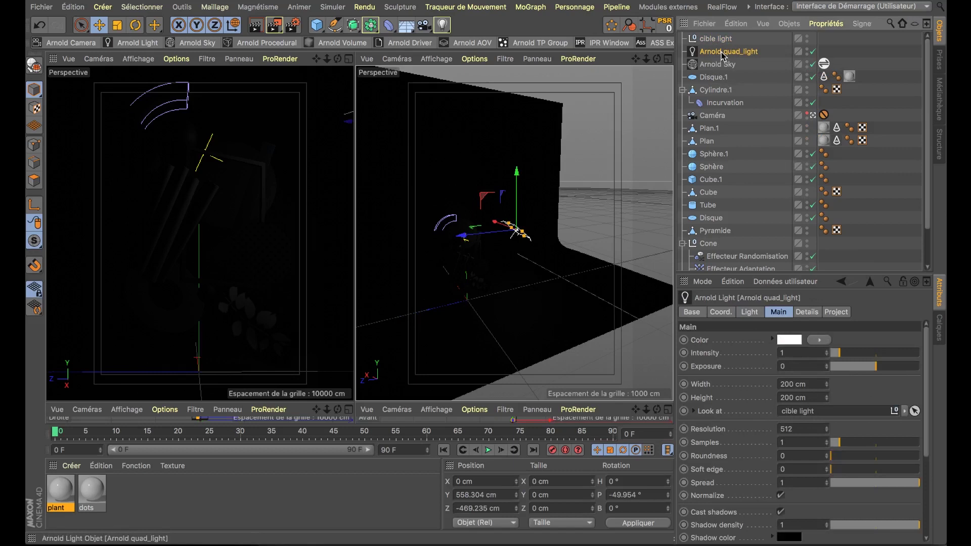
- Move the quad light to about X -260, Y 660, Z -747 cm enlarged to 409.6 cm square, and shift the cible light null along X
{"action": "left_click_drag", "start_coordinate": [495, 223], "coordinate": [578, 194]}
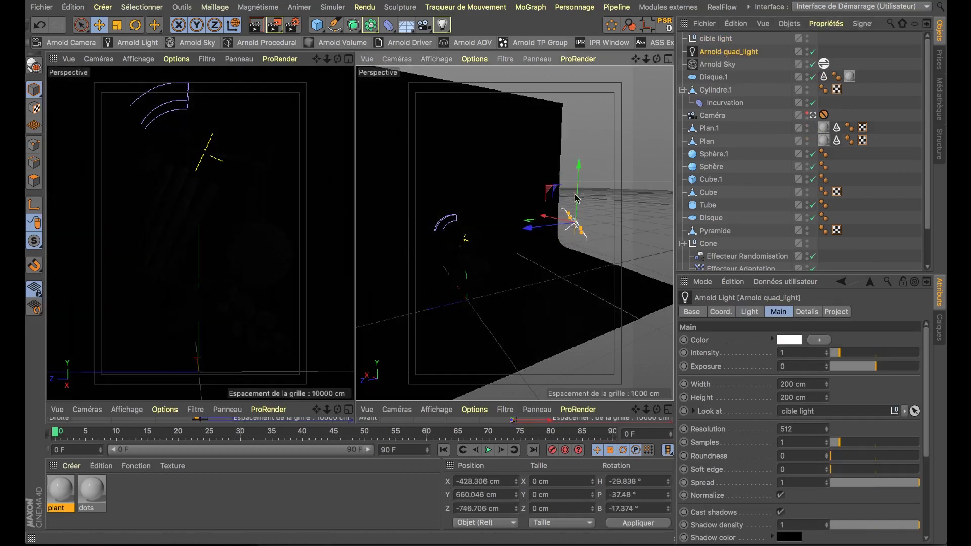
{"action": "key", "text": "t"}
{"action": "left_click_drag", "start_coordinate": [530, 282], "coordinate": [567, 268]}
{"action": "key", "text": "e"}
{"action": "left_click_drag", "start_coordinate": [605, 227], "coordinate": [582, 224]}
{"action": "left_click", "coordinate": [716, 39]}
{"action": "left_click_drag", "start_coordinate": [521, 331], "coordinate": [508, 328]}
- Duplicate the quad light and place the copy on the opposite side of the sculpture at about X 661, Y 1166, Z 365 cm
{"action": "left_click", "coordinate": [729, 51]}
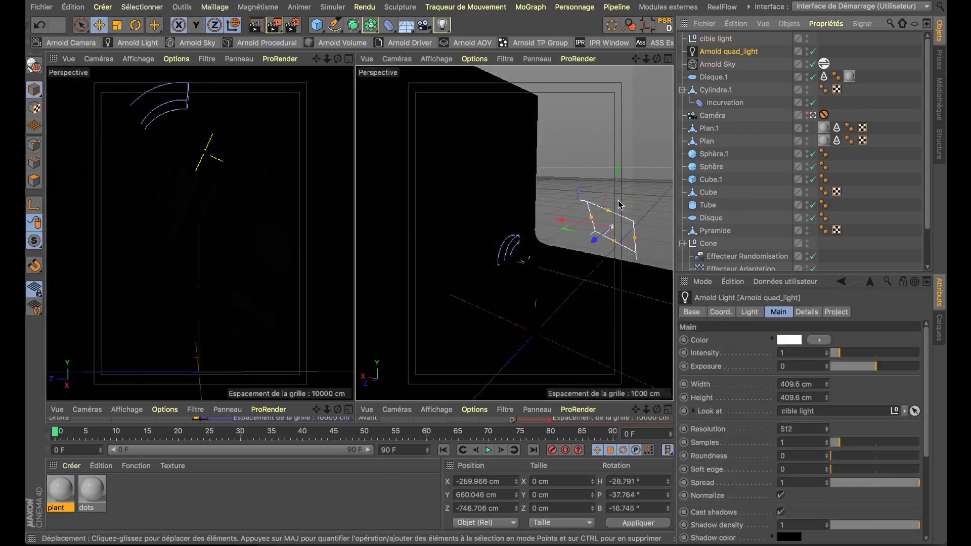
{"action": "left_click_drag", "start_coordinate": [633, 195], "coordinate": [408, 105], "text": "ctrl"}
{"action": "left_click_drag", "start_coordinate": [467, 221], "coordinate": [597, 265]}
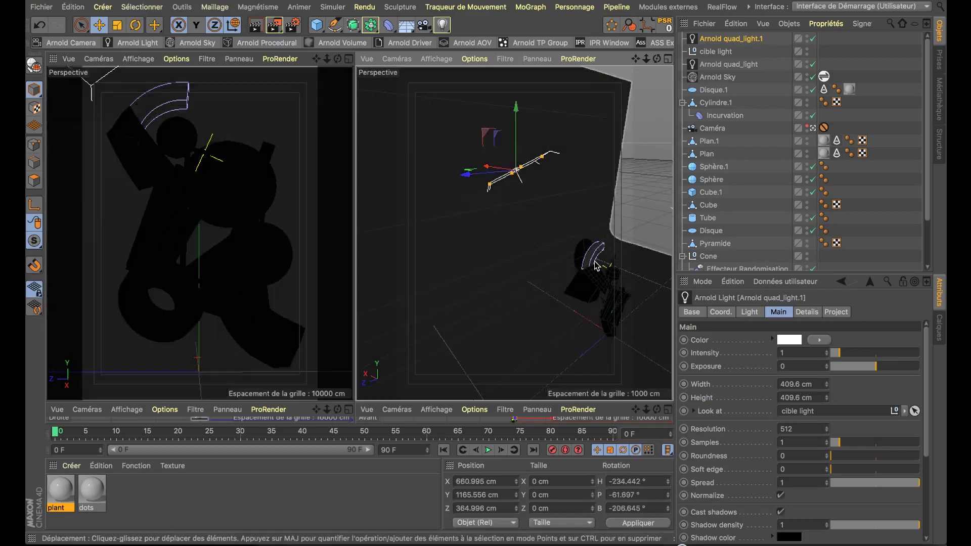
- Open the Arnold IPR preview and rotate the Arnold Sky to a heading of about -50.5°
{"action": "left_click", "coordinate": [605, 42]}
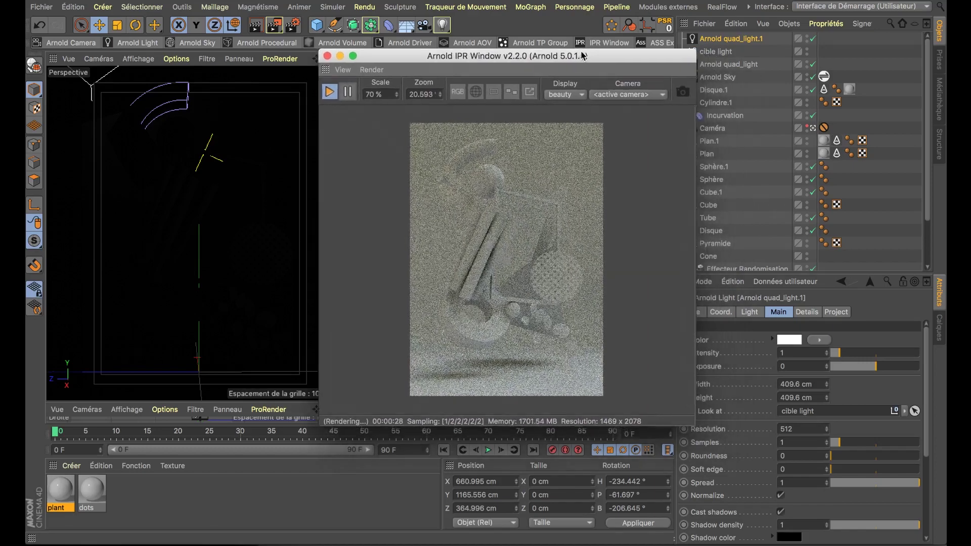
{"action": "left_click_drag", "start_coordinate": [583, 56], "coordinate": [313, 49]}
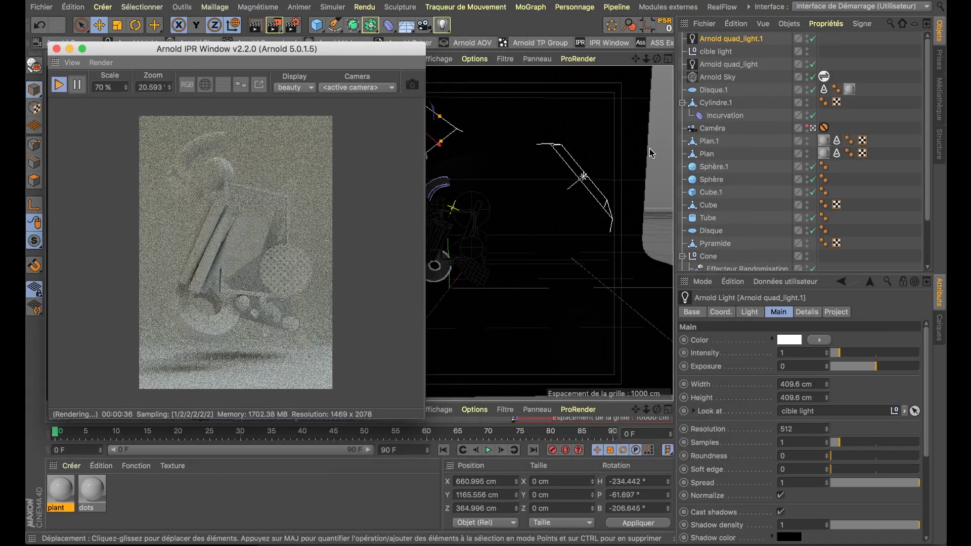
{"action": "left_click", "coordinate": [616, 211]}
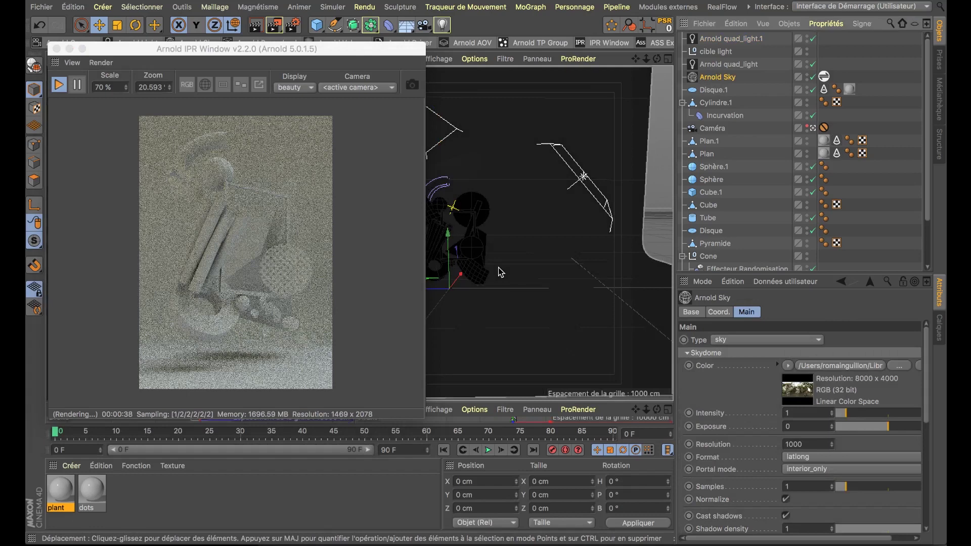
{"action": "key", "text": "r"}
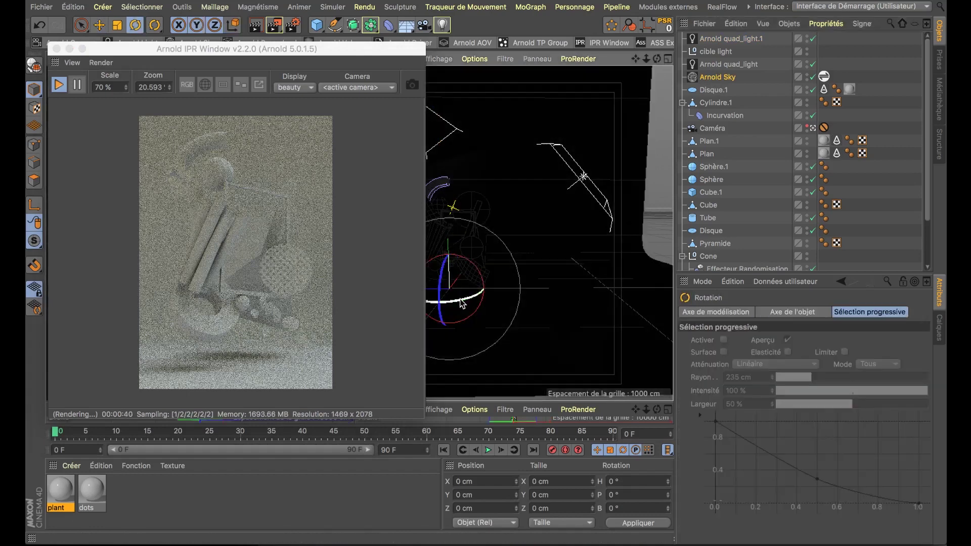
{"action": "left_click_drag", "start_coordinate": [461, 304], "coordinate": [437, 307]}
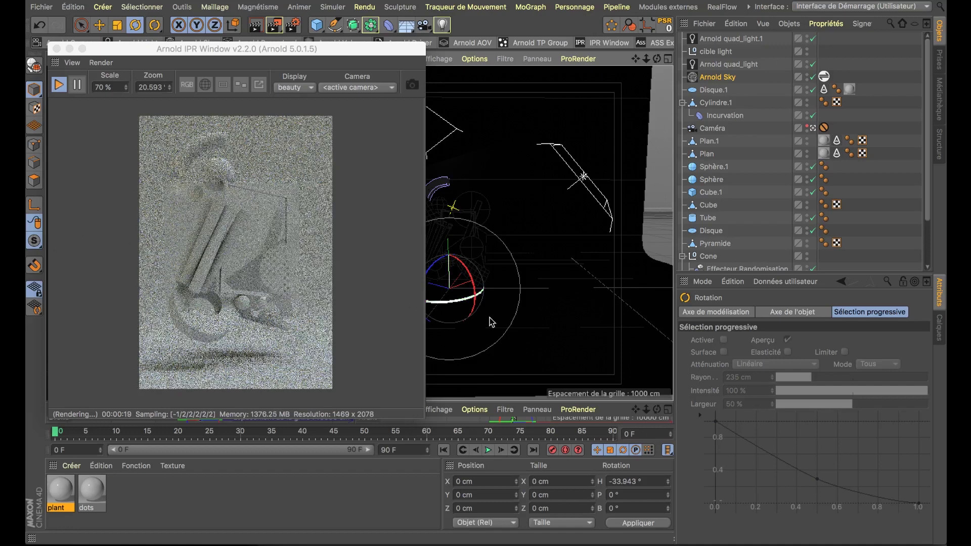
{"action": "left_click_drag", "start_coordinate": [462, 309], "coordinate": [454, 303]}
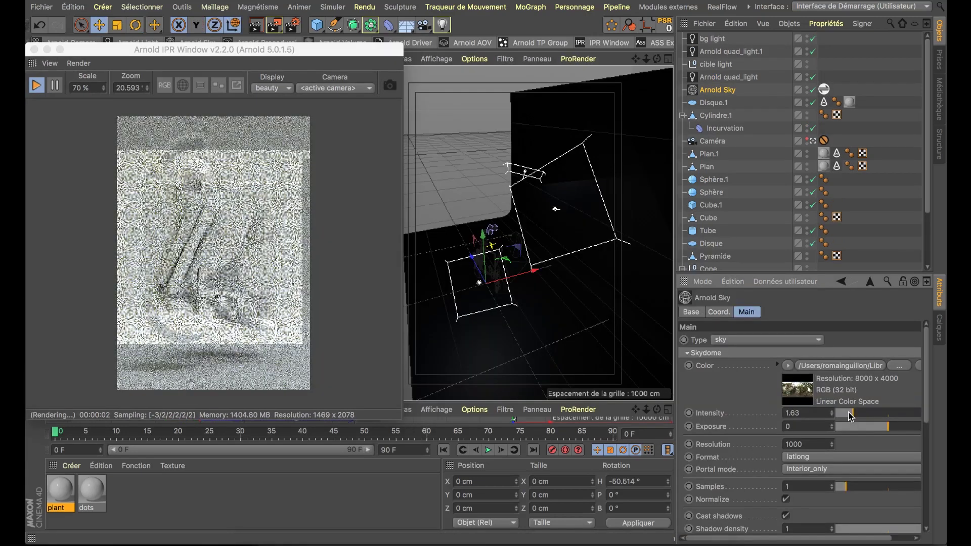
- Restrict the IPR render to a region around the dotted disc
{"action": "left_click_drag", "start_coordinate": [353, 54], "coordinate": [626, 48]}
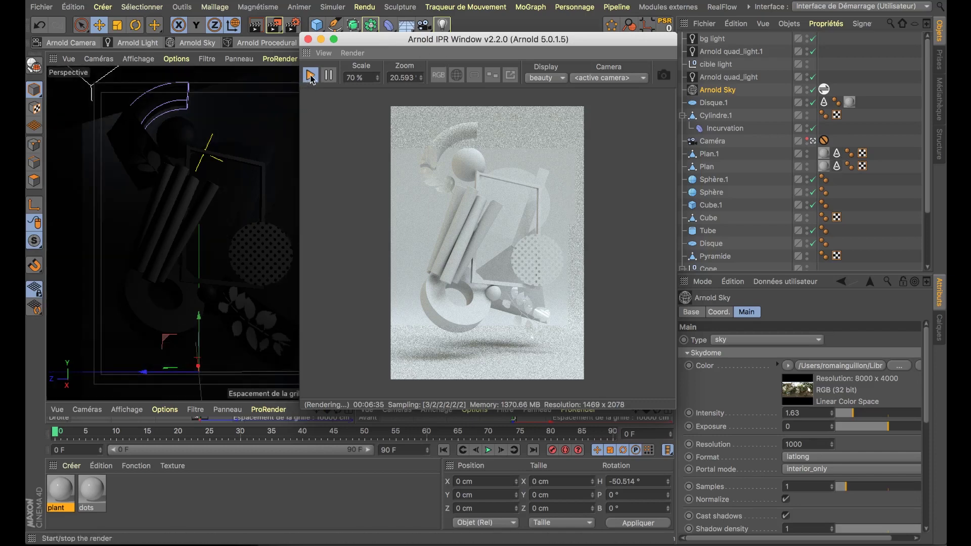
{"action": "scroll", "coordinate": [551, 276], "scroll_direction": "up", "scroll_amount": 1}
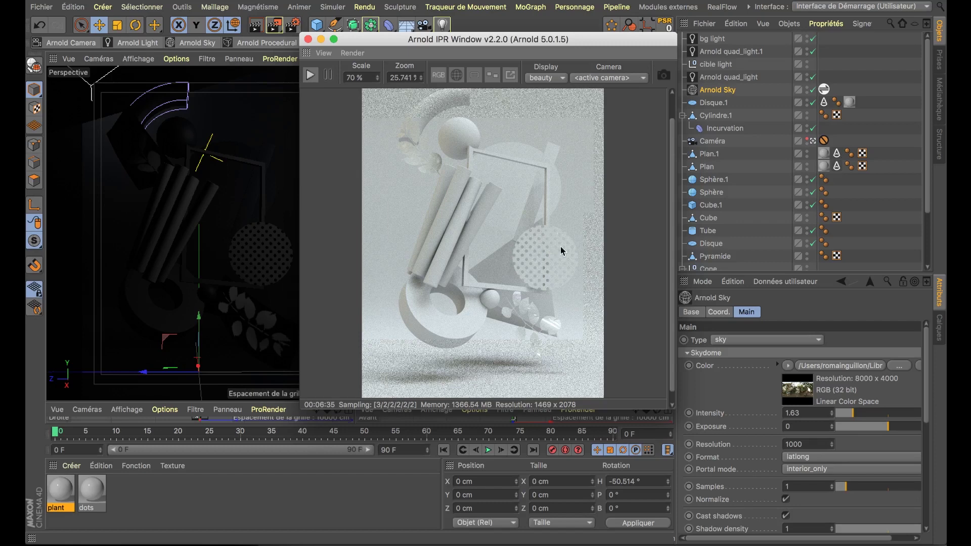
{"action": "left_click_drag", "start_coordinate": [513, 224], "coordinate": [583, 295]}
- Open the dots material's shader network and arrange its editor so the IPR preview stays visible
{"action": "left_click", "coordinate": [92, 490]}
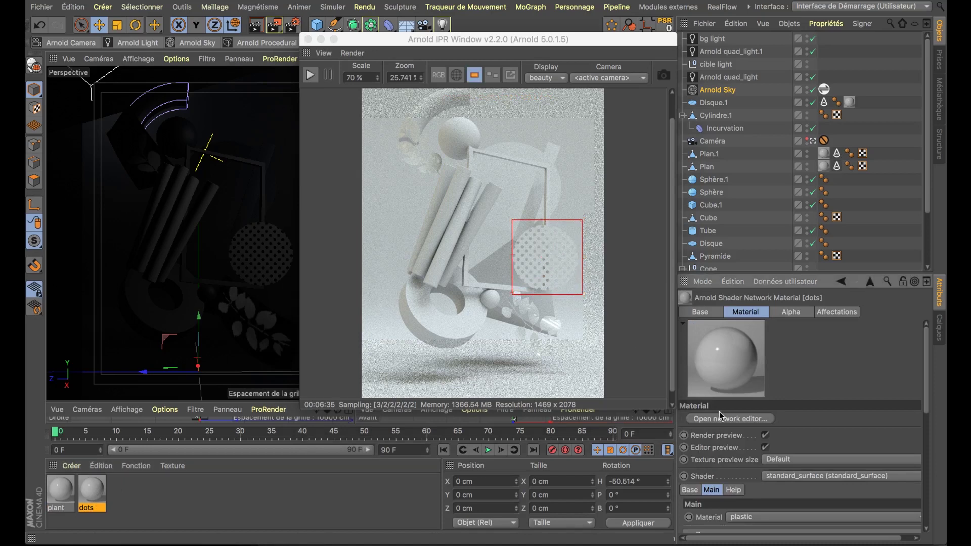
{"action": "left_click", "coordinate": [701, 418]}
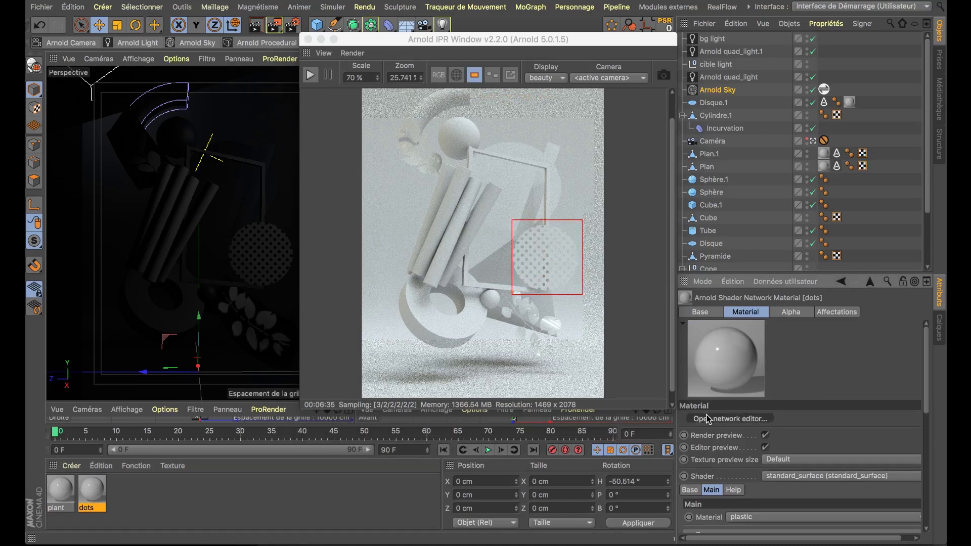
{"action": "left_click_drag", "start_coordinate": [387, 319], "coordinate": [372, 248]}
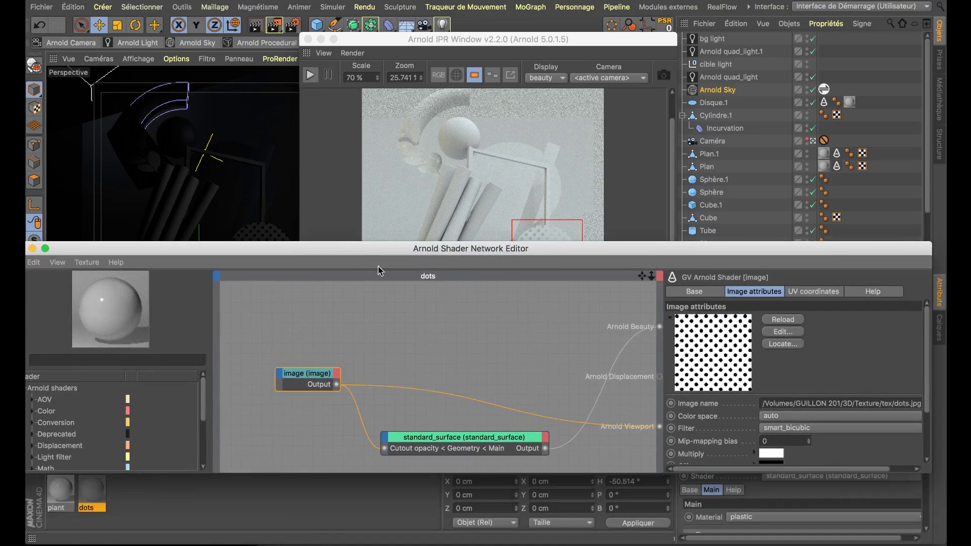
{"action": "left_click_drag", "start_coordinate": [482, 39], "coordinate": [738, 7]}
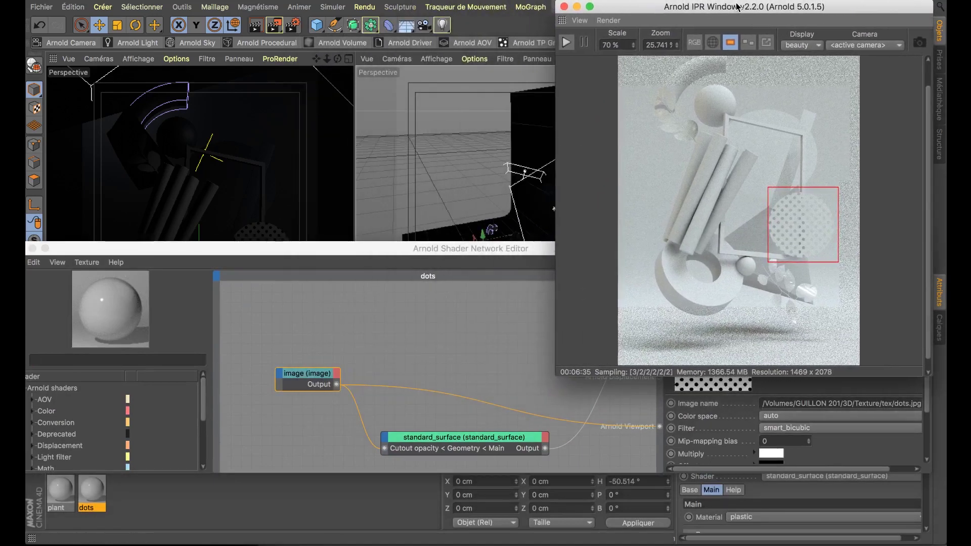
{"action": "left_click_drag", "start_coordinate": [477, 254], "coordinate": [449, 295]}
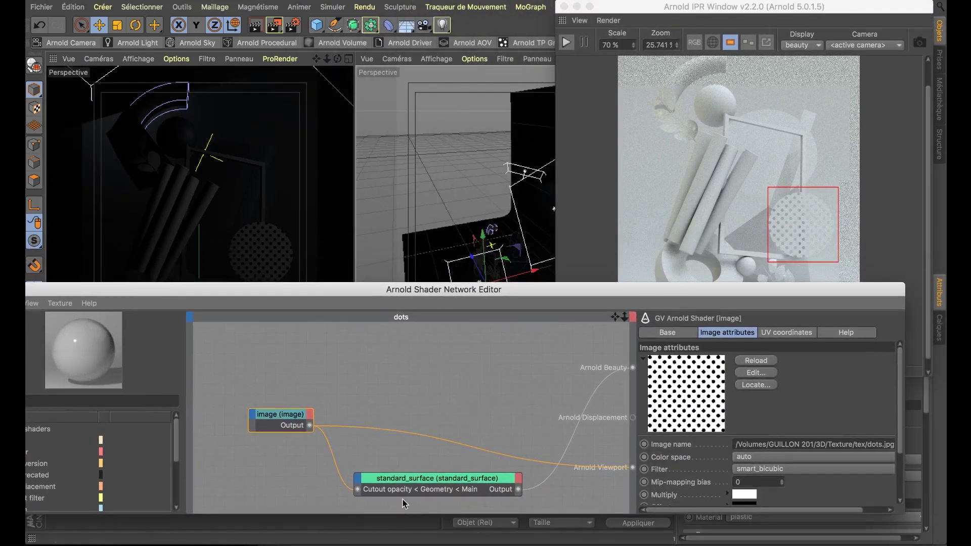
{"action": "left_click_drag", "start_coordinate": [225, 294], "coordinate": [253, 294]}
- Insert a complement shader between the dots image and the standard_surface Cutout opacity input, and restart the IPR render
{"action": "type", "text": "compl"}
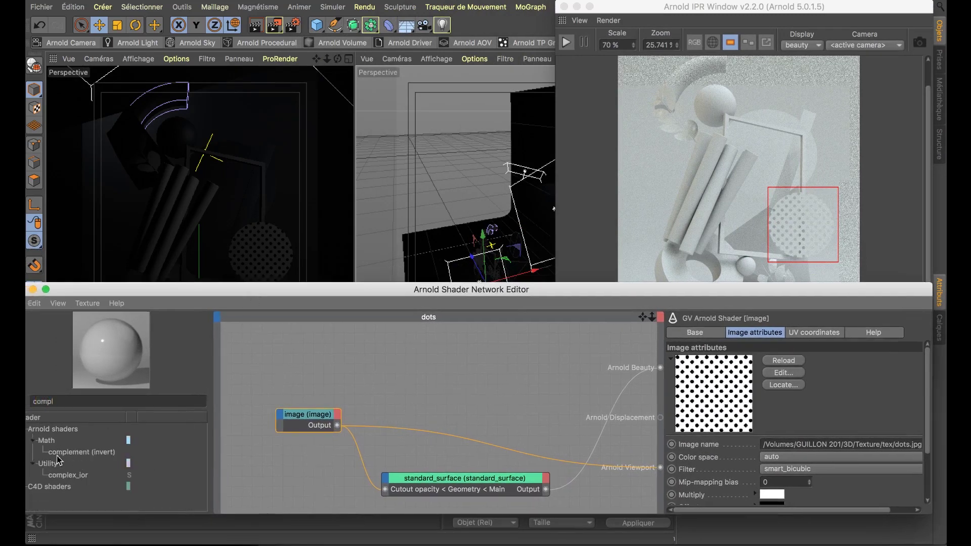
{"action": "left_click_drag", "start_coordinate": [445, 401], "coordinate": [445, 402]}
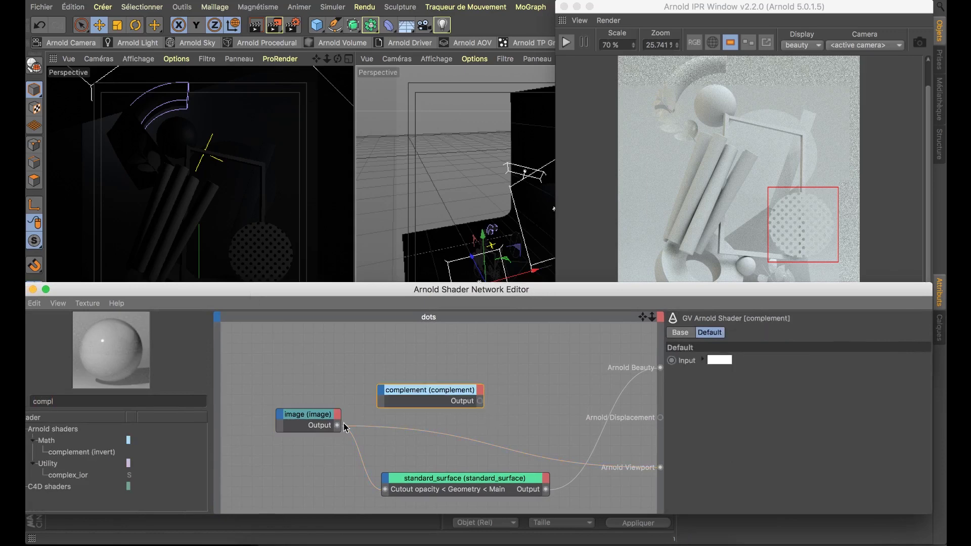
{"action": "left_click_drag", "start_coordinate": [383, 395], "coordinate": [381, 401]}
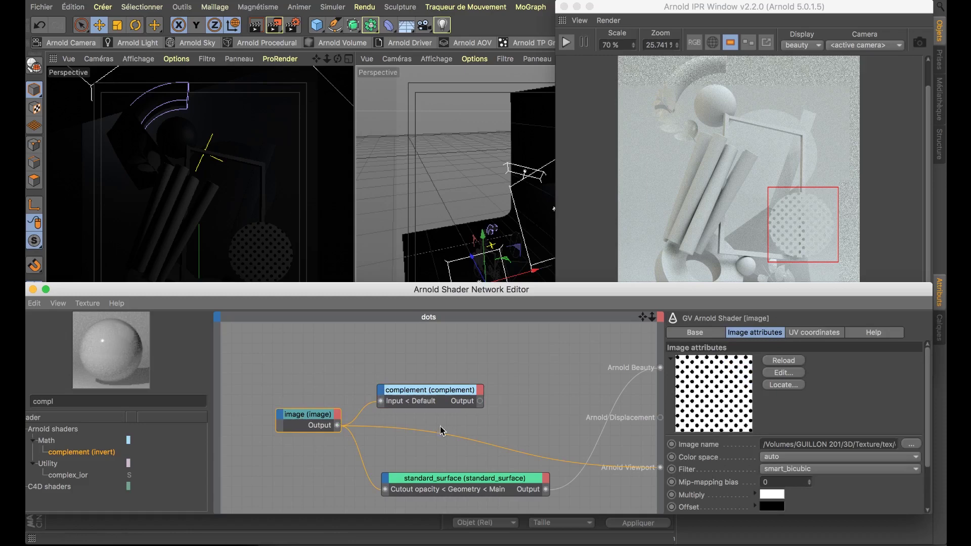
{"action": "left_click_drag", "start_coordinate": [482, 401], "coordinate": [415, 460]}
{"action": "left_click_drag", "start_coordinate": [386, 492], "coordinate": [385, 490]}
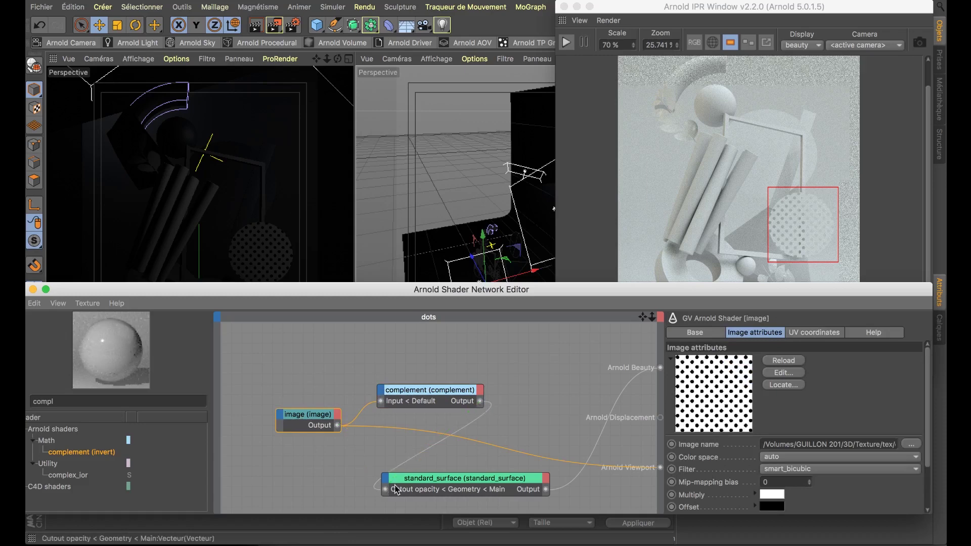
{"action": "left_click", "coordinate": [599, 66]}
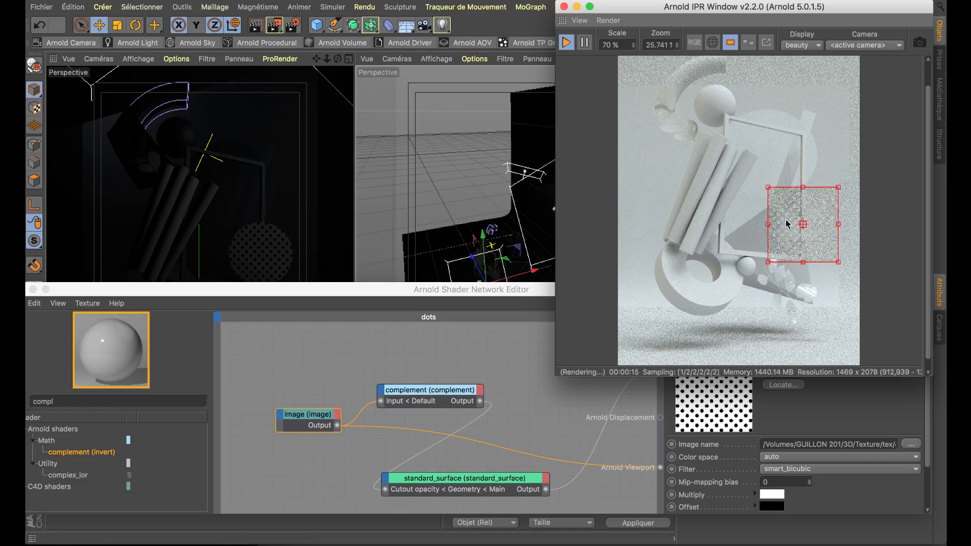
- Set the dots image shader's UV Scale U and Scale V to 1.4
{"action": "left_click", "coordinate": [290, 446]}
{"action": "left_click_drag", "start_coordinate": [742, 304], "coordinate": [693, 312]}
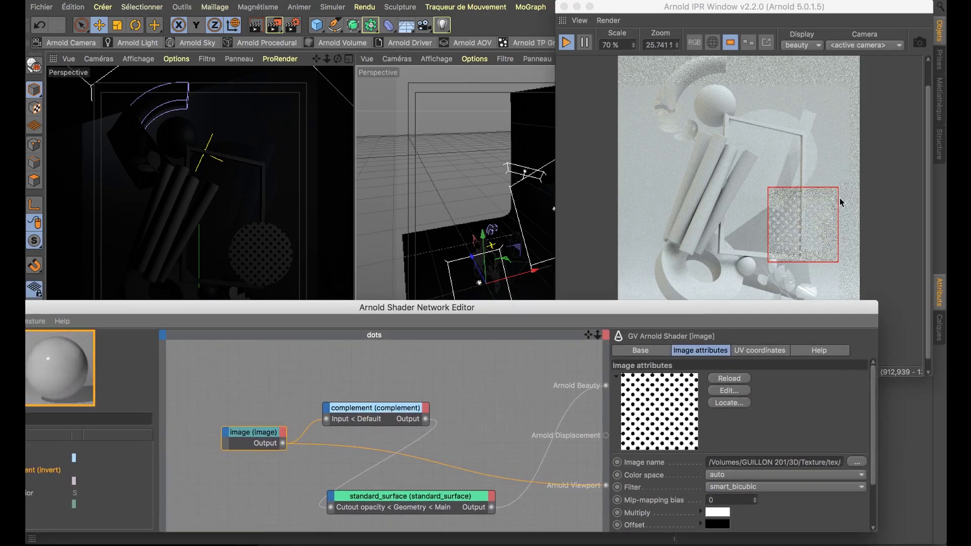
{"action": "left_click", "coordinate": [757, 353]}
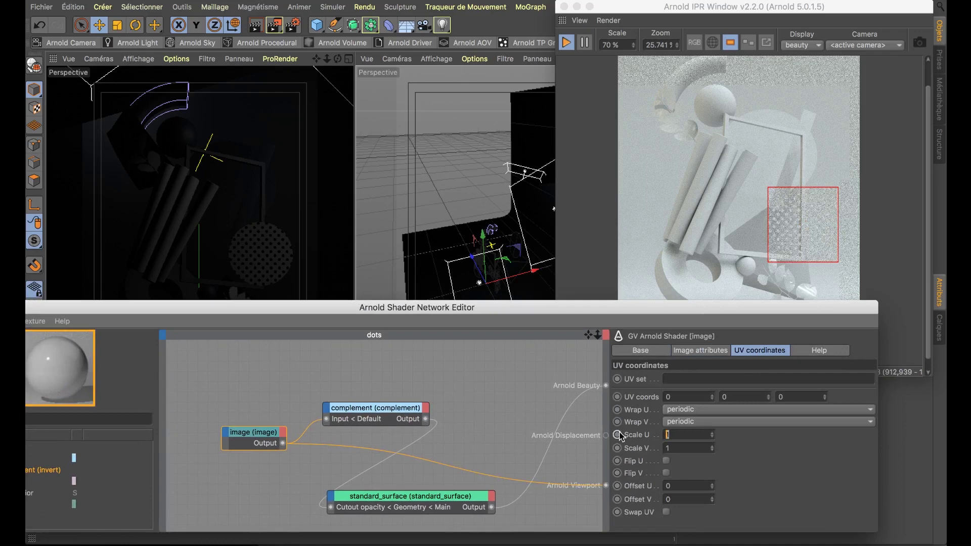
{"action": "type", "text": "2"}
{"action": "key", "text": "Return"}
{"action": "type", "text": "1.4"}
{"action": "key", "text": "Return"}
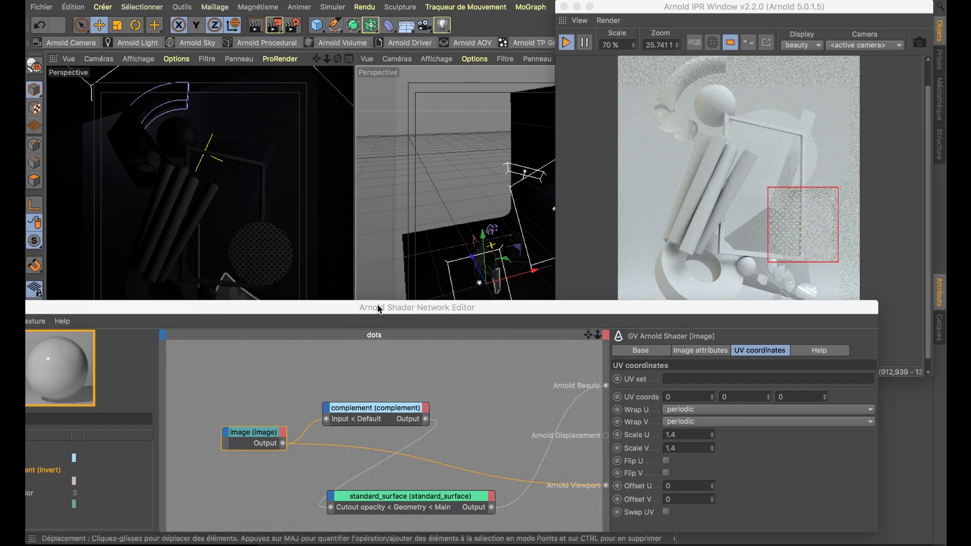
- Create an Arnold standard_surface material named BG and apply it to the studio backdrop
{"action": "left_click_drag", "start_coordinate": [381, 310], "coordinate": [710, 410]}
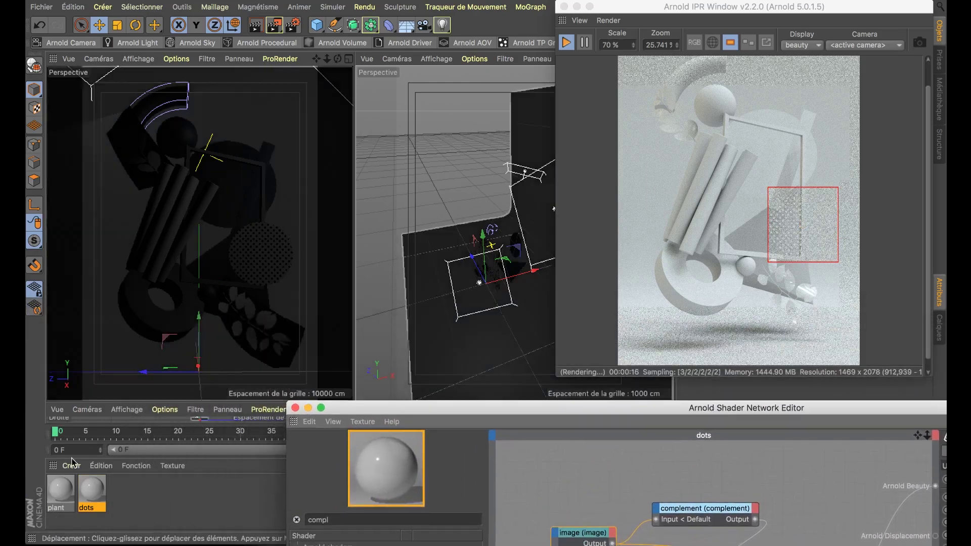
{"action": "left_click", "coordinate": [71, 465]}
{"action": "mouse_move", "coordinate": [111, 371]}
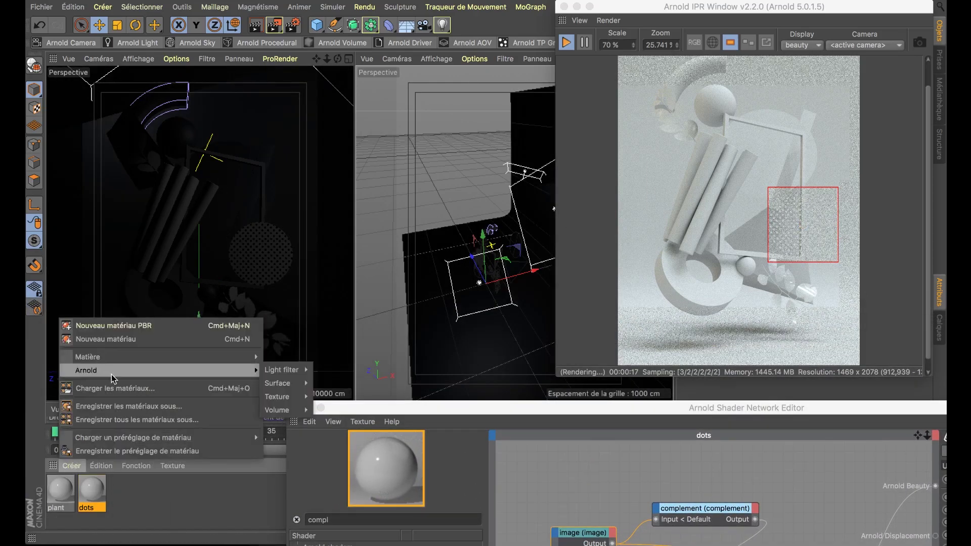
{"action": "mouse_move", "coordinate": [302, 382]}
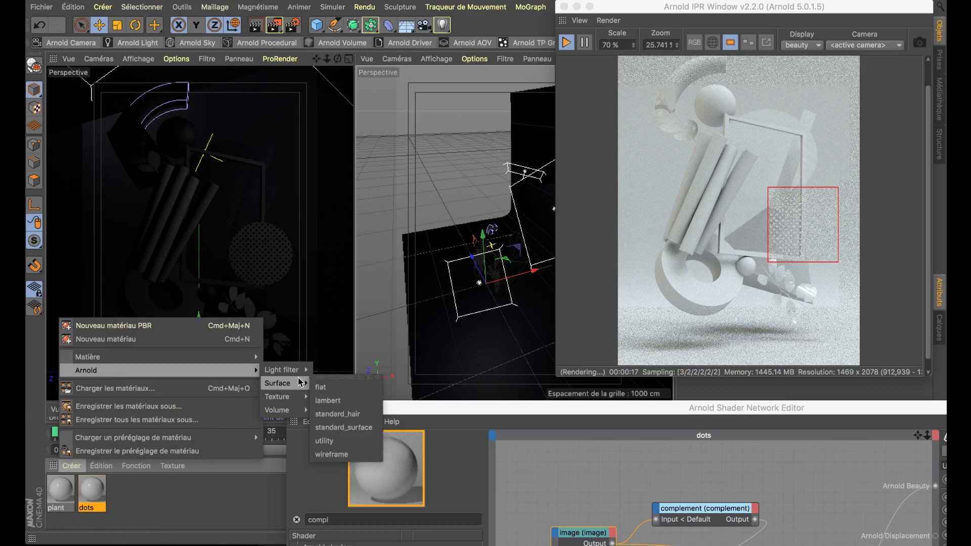
{"action": "left_click", "coordinate": [344, 428]}
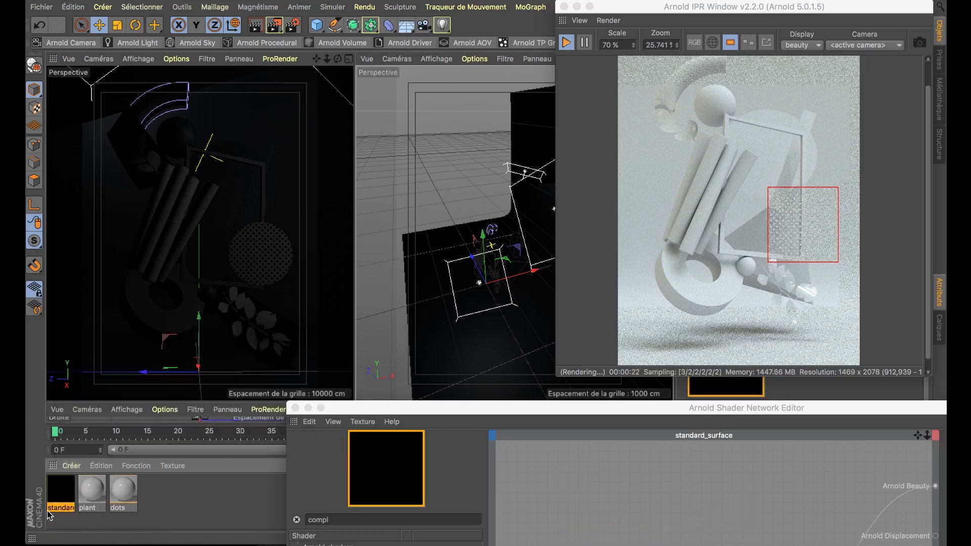
{"action": "double_click", "coordinate": [59, 508]}
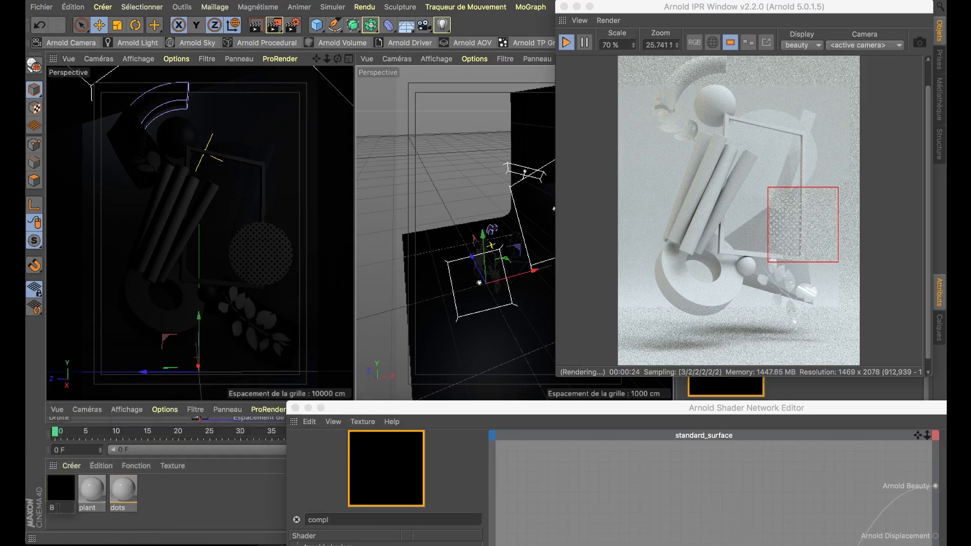
{"action": "key", "text": "Return"}
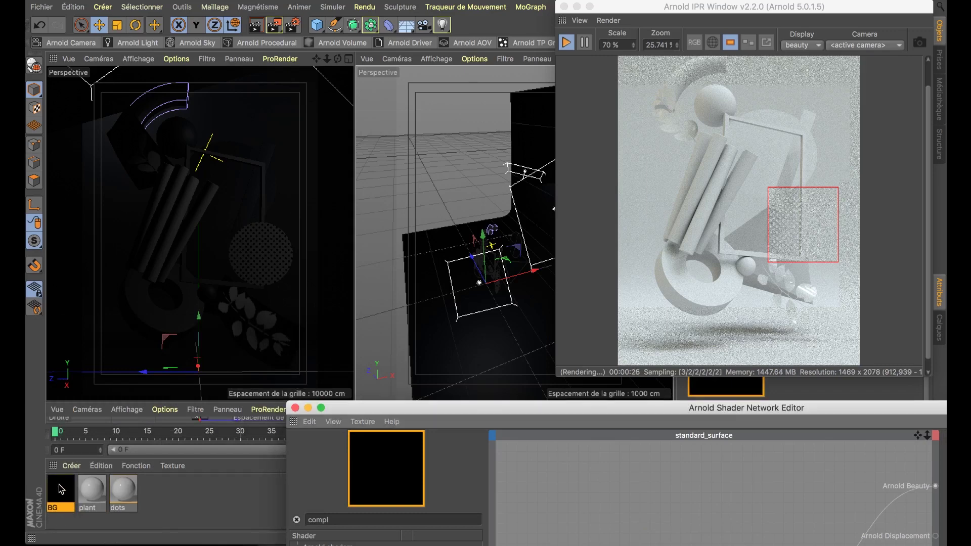
{"action": "left_click_drag", "start_coordinate": [57, 490], "coordinate": [95, 319]}
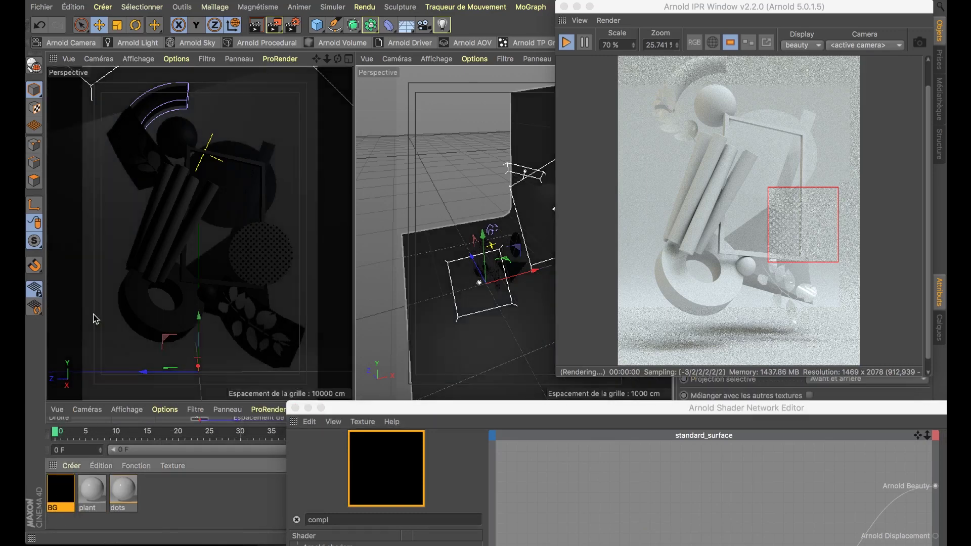
- Set the BG shader's specular weight to 0.29 and specular roughness to 0.27
{"action": "left_click_drag", "start_coordinate": [414, 411], "coordinate": [217, 291]}
{"action": "left_click_drag", "start_coordinate": [499, 484], "coordinate": [500, 486]}
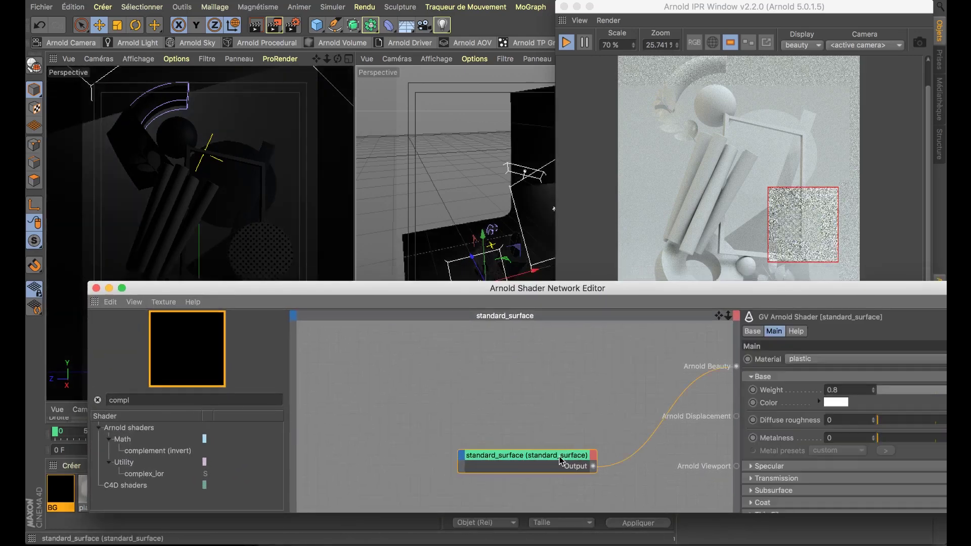
{"action": "left_click_drag", "start_coordinate": [558, 457], "coordinate": [542, 417]}
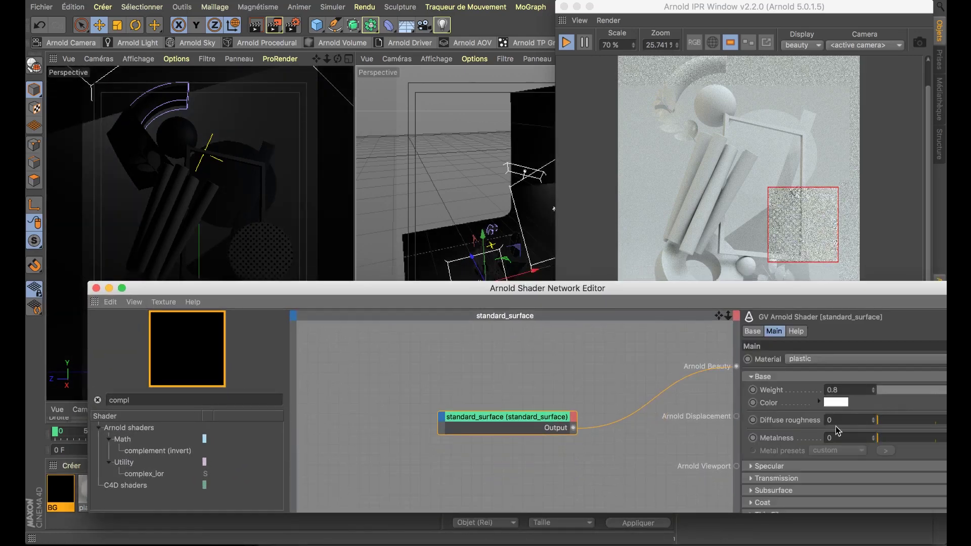
{"action": "left_click", "coordinate": [752, 466]}
{"action": "left_click_drag", "start_coordinate": [756, 292], "coordinate": [616, 288]}
{"action": "scroll", "coordinate": [866, 391], "scroll_direction": "down", "scroll_amount": 3}
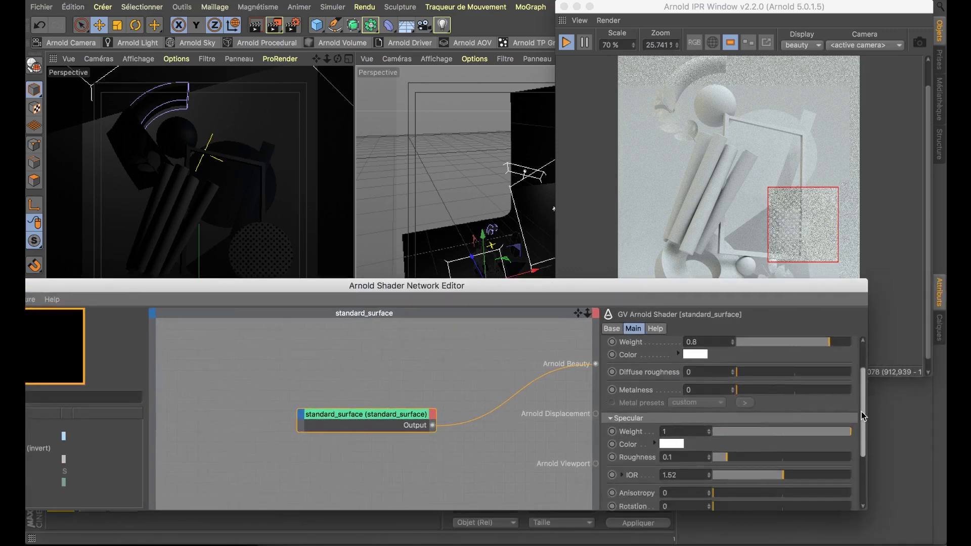
{"action": "left_click_drag", "start_coordinate": [729, 427], "coordinate": [754, 430]}
{"action": "left_click", "coordinate": [751, 454]}
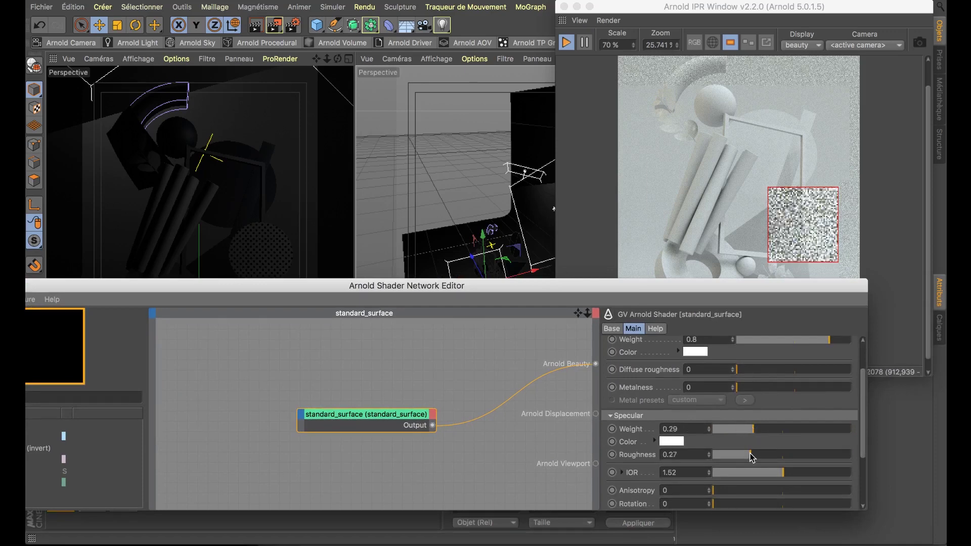
- Set the BG shader's base color to a beige with hue 40°, saturation 19.797 % and lightness 77.255 %
{"action": "left_click", "coordinate": [702, 352]}
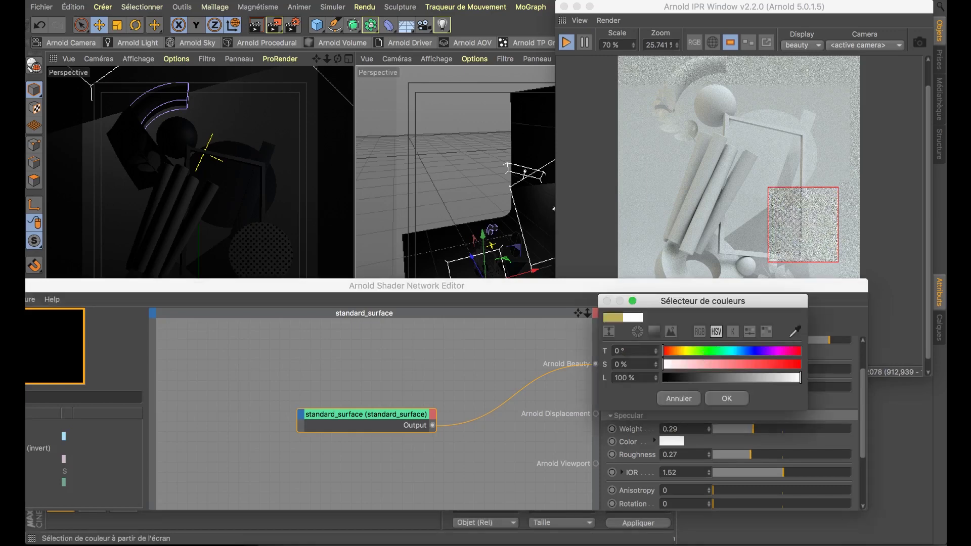
{"action": "left_click", "coordinate": [706, 370]}
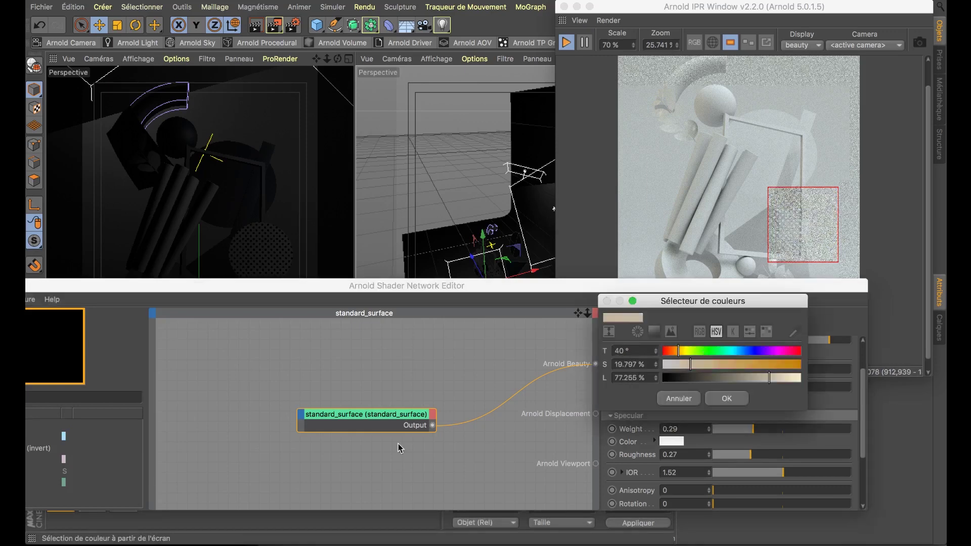
{"action": "left_click", "coordinate": [727, 399]}
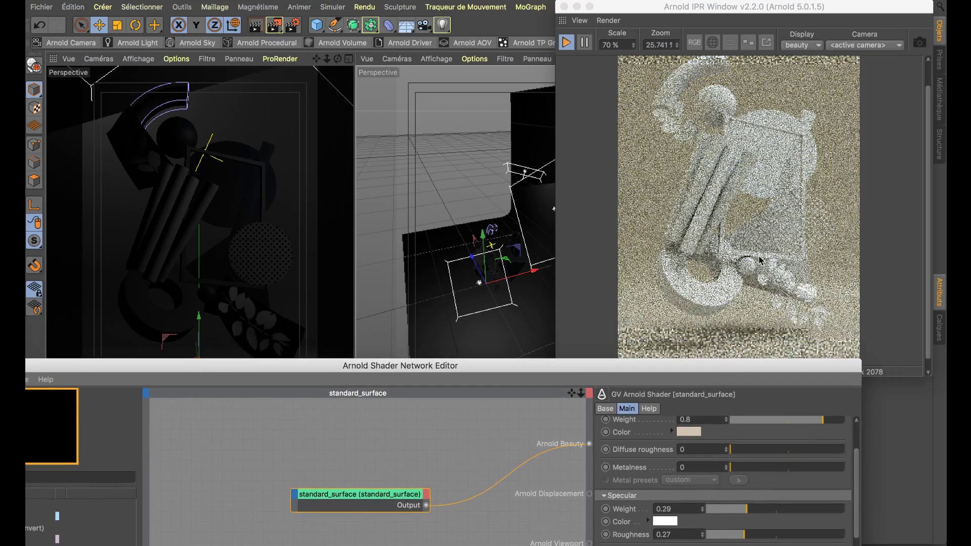
- Restrict the IPR render to a region around the plant leaves at the lower end of the composition
{"action": "left_click", "coordinate": [781, 290]}
{"action": "left_click_drag", "start_coordinate": [759, 255], "coordinate": [837, 339]}
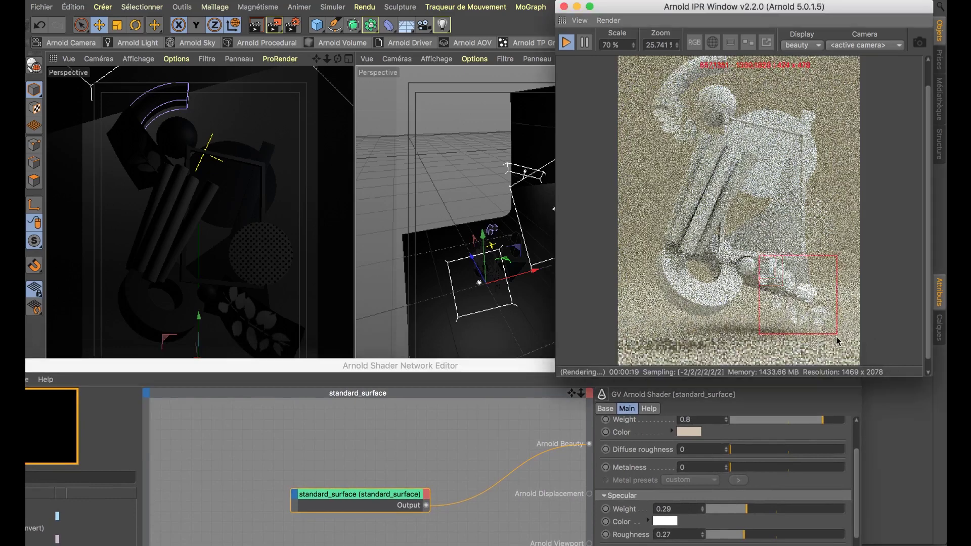
{"action": "scroll", "coordinate": [835, 313], "scroll_direction": "up", "scroll_amount": 1}
{"action": "scroll", "coordinate": [835, 313], "scroll_direction": "up", "scroll_amount": 1}
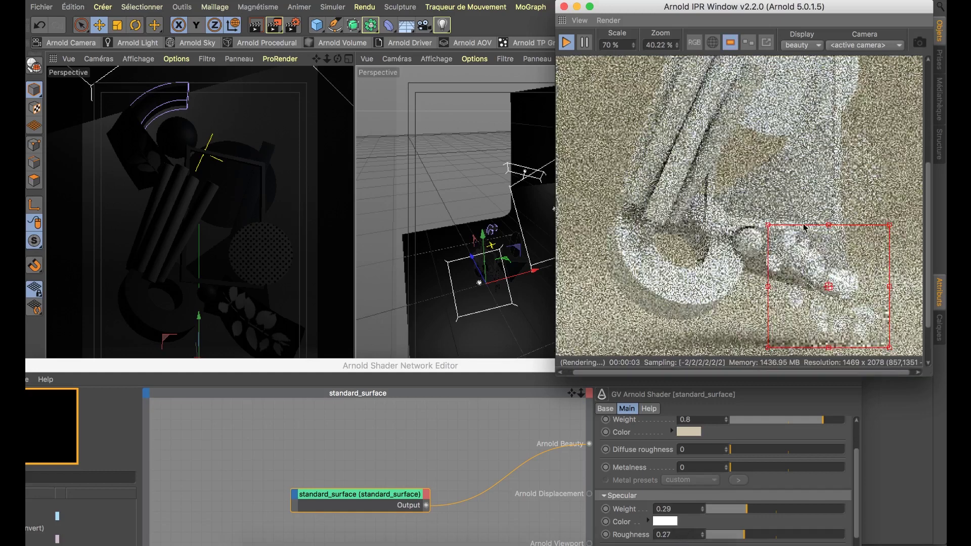
{"action": "middle_click_drag", "start_coordinate": [818, 234], "coordinate": [813, 175]}
- Open the plant material's shader network and add the ojfnk_4K atlas texture maps as image shaders beside the opacity image
{"action": "left_click_drag", "start_coordinate": [493, 366], "coordinate": [598, 219]}
{"action": "left_click", "coordinate": [87, 493]}
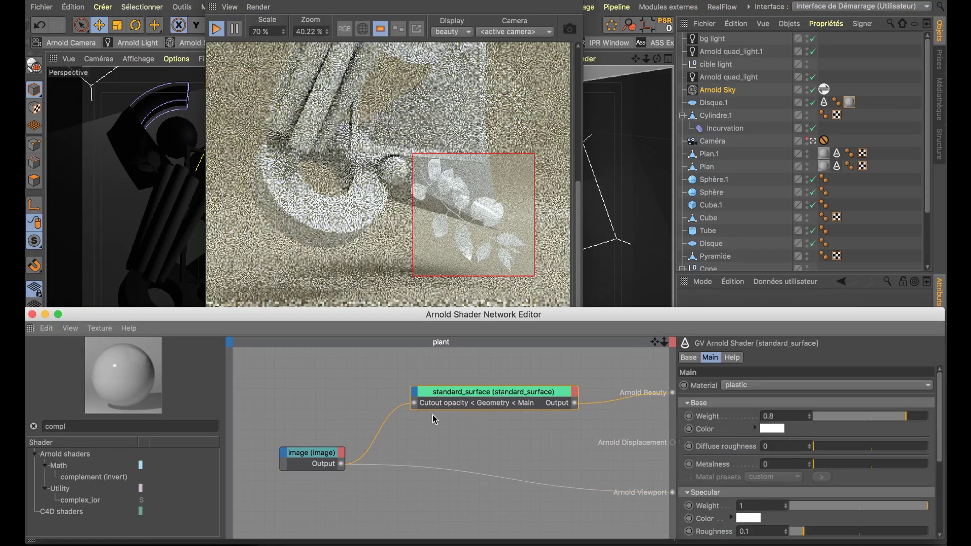
{"action": "scroll", "coordinate": [433, 419], "scroll_direction": "left", "scroll_amount": 5}
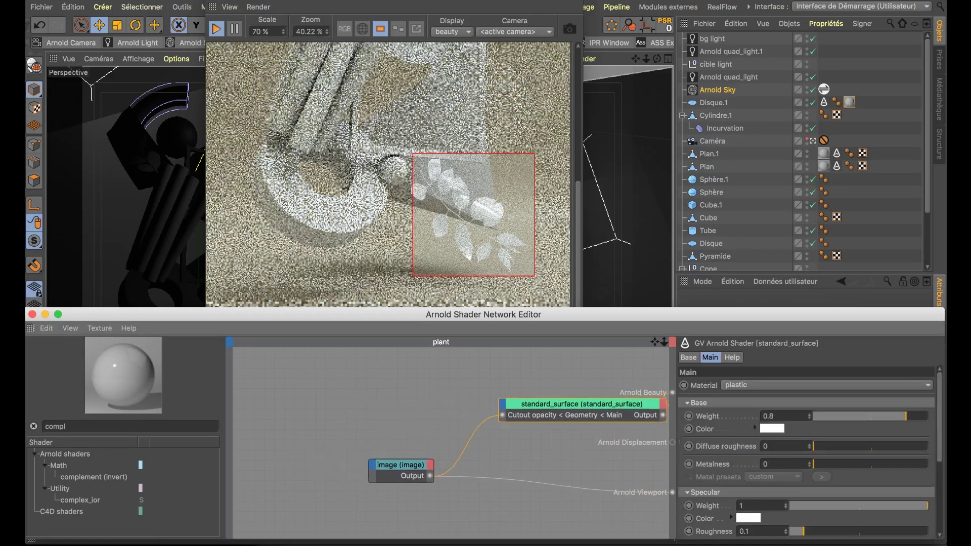
{"action": "scroll", "coordinate": [362, 397], "scroll_direction": "right", "scroll_amount": 3}
{"action": "scroll", "coordinate": [382, 403], "scroll_direction": "up", "scroll_amount": 5}
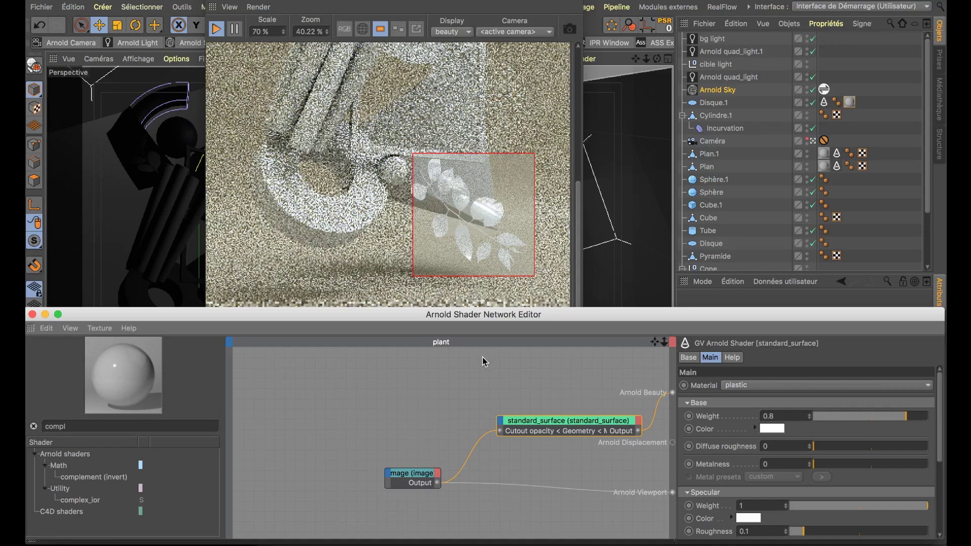
{"action": "left_click_drag", "start_coordinate": [410, 474], "coordinate": [360, 485]}
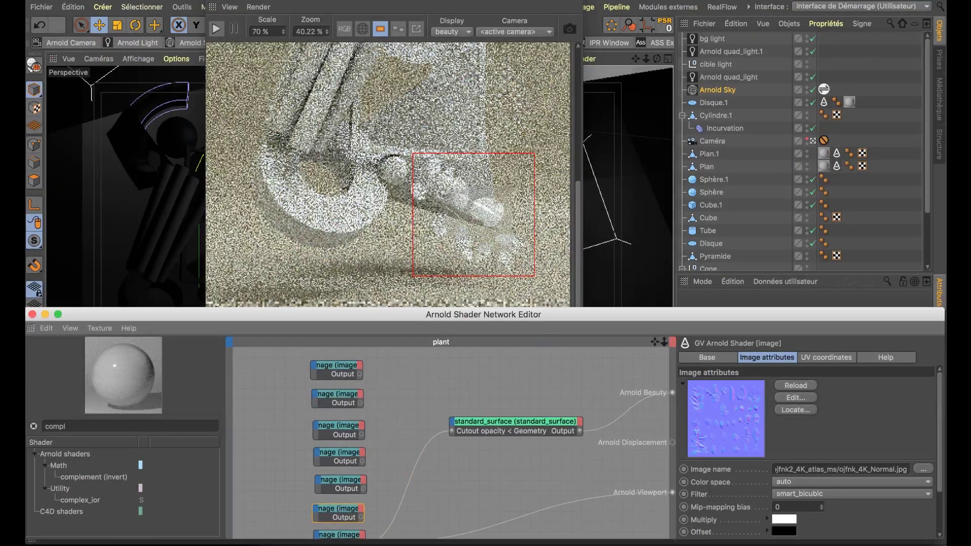
{"action": "scroll", "coordinate": [392, 434], "scroll_direction": "down", "scroll_amount": 4}
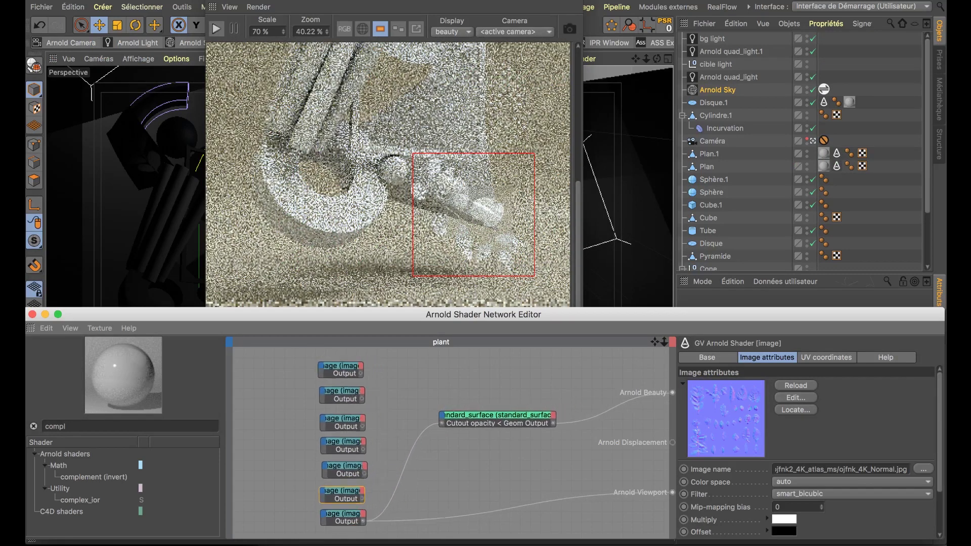
- Examine the Albedo, Specular, Roughness, Bump, Translucency and Normal maps loaded in the plant material's image shaders
{"action": "left_click", "coordinate": [332, 375]}
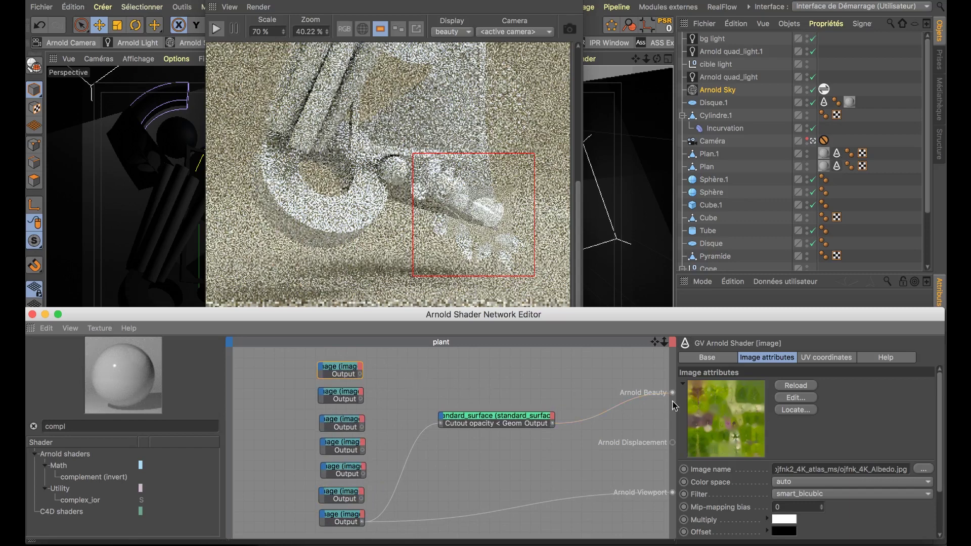
{"action": "mouse_move", "coordinate": [739, 416]}
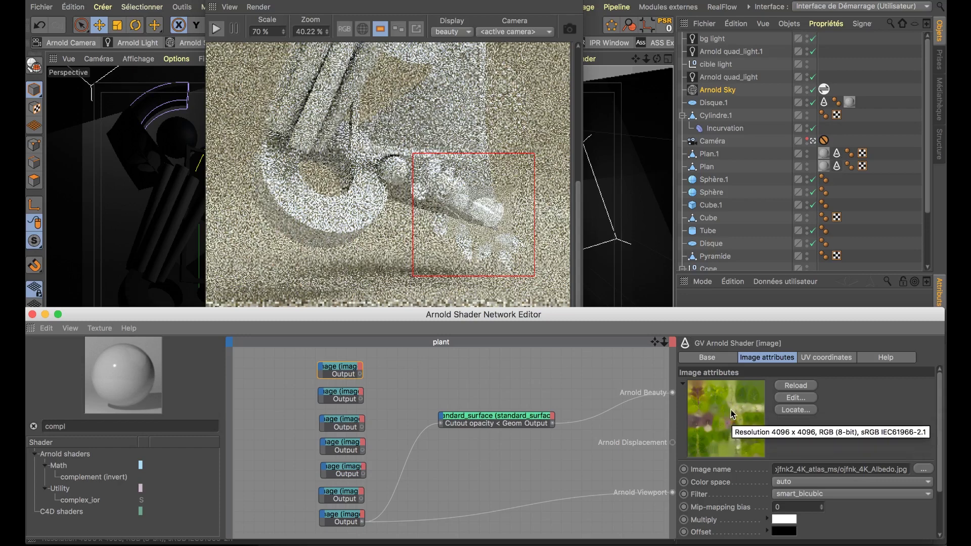
{"action": "left_click", "coordinate": [322, 401]}
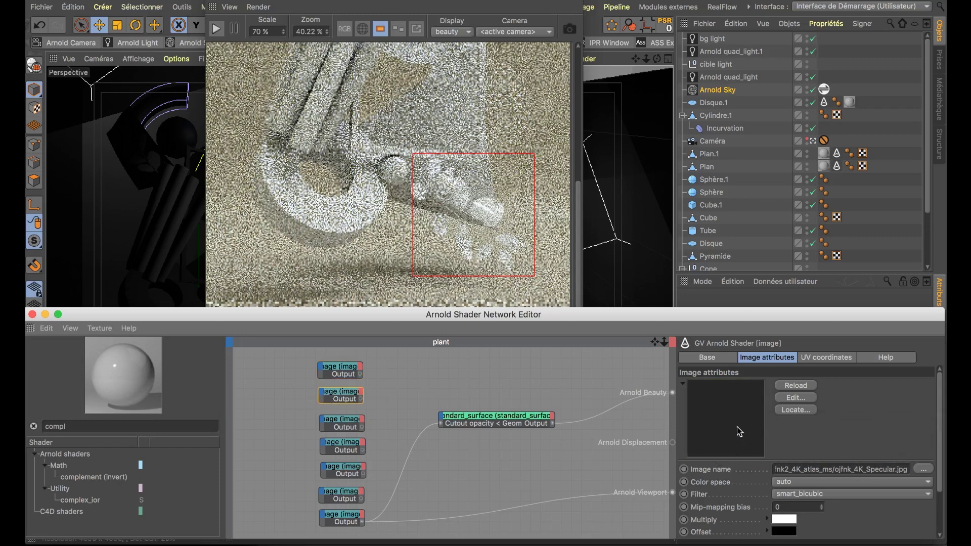
{"action": "mouse_move", "coordinate": [742, 429]}
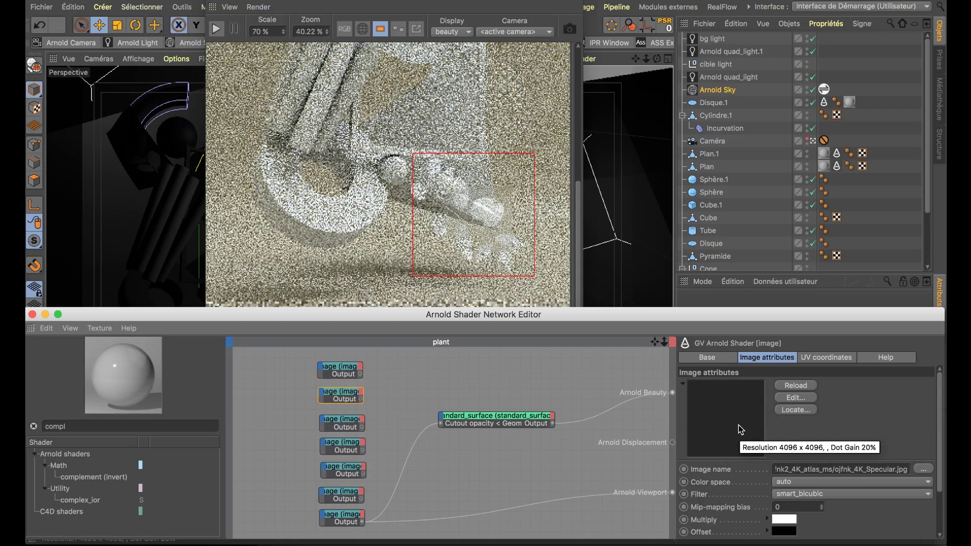
{"action": "left_click_drag", "start_coordinate": [870, 470], "coordinate": [911, 470]}
{"action": "left_click", "coordinate": [864, 469]}
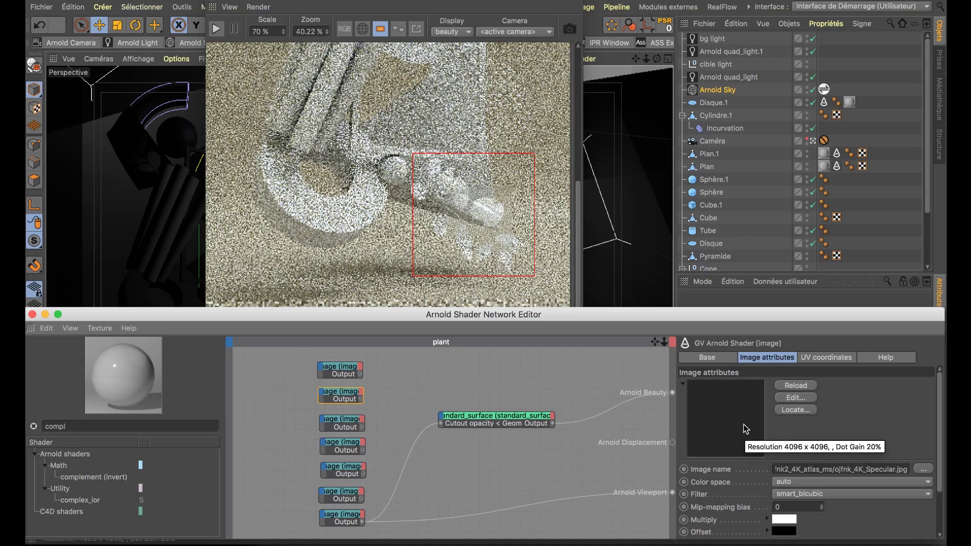
{"action": "left_click", "coordinate": [344, 428]}
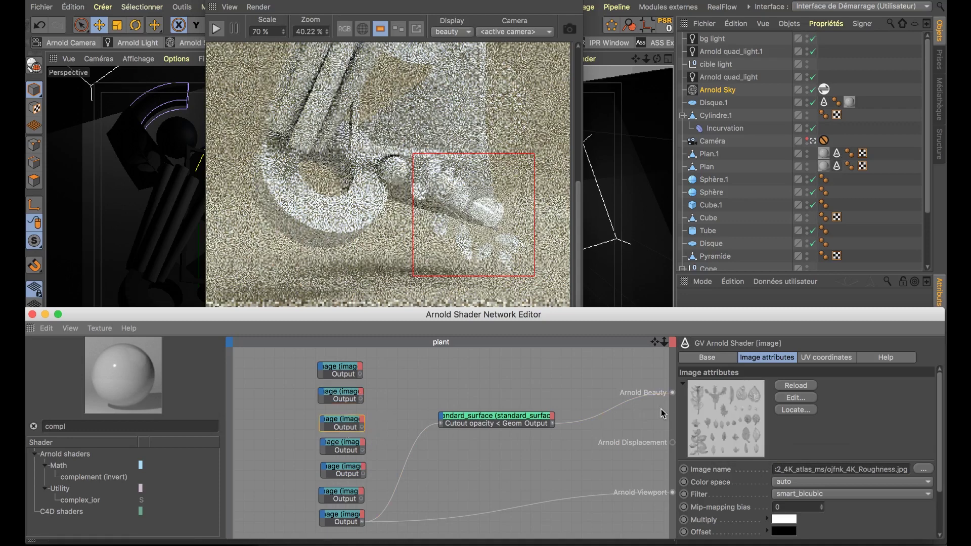
{"action": "mouse_move", "coordinate": [712, 418]}
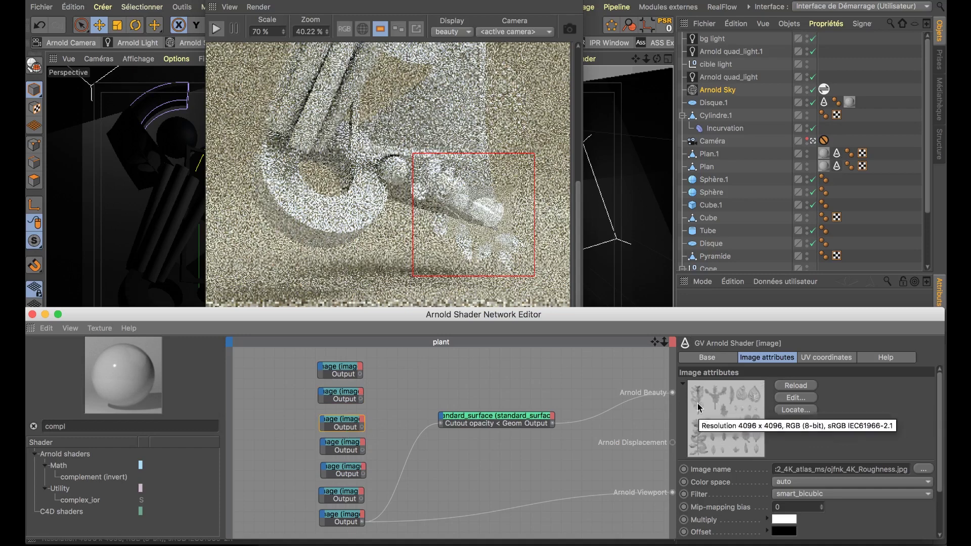
{"action": "left_click", "coordinate": [338, 451]}
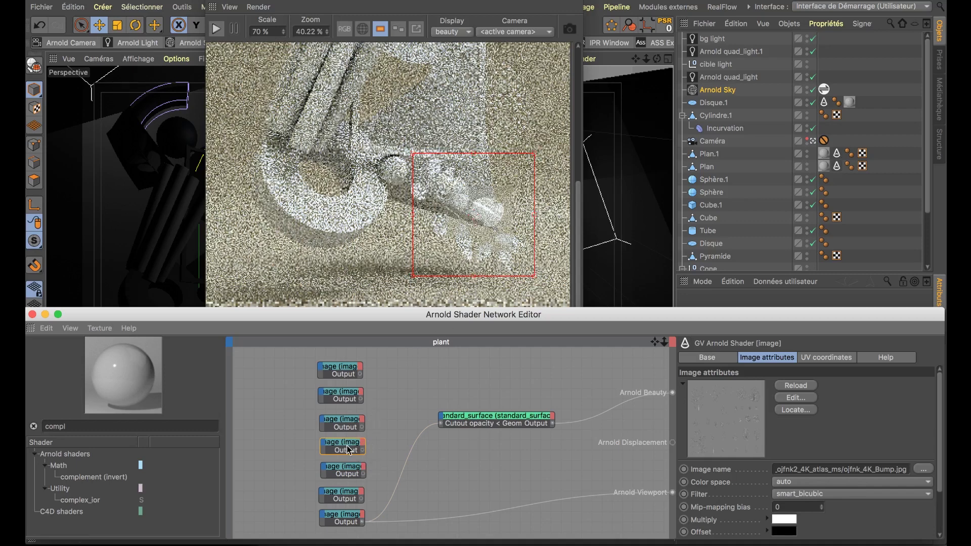
{"action": "left_click", "coordinate": [345, 472]}
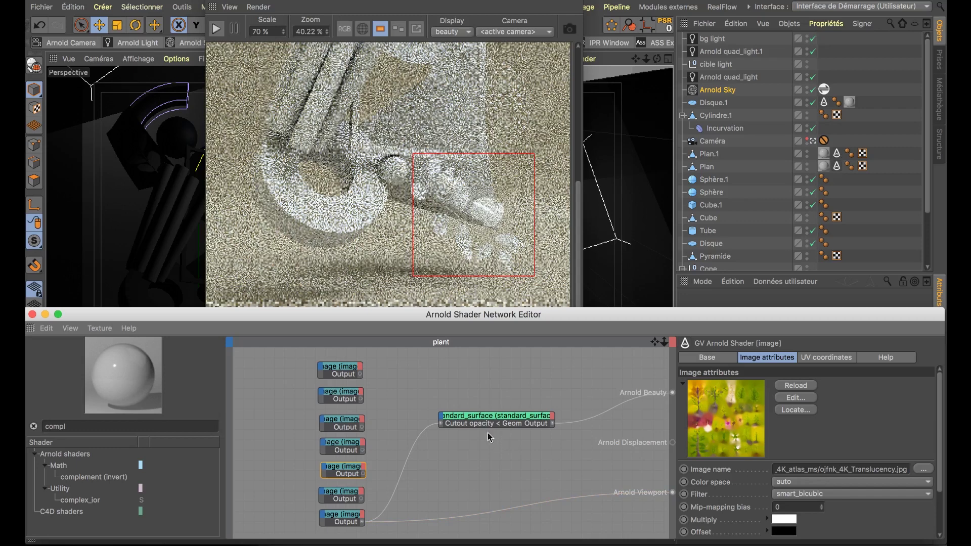
{"action": "left_click_drag", "start_coordinate": [380, 488], "coordinate": [348, 503]}
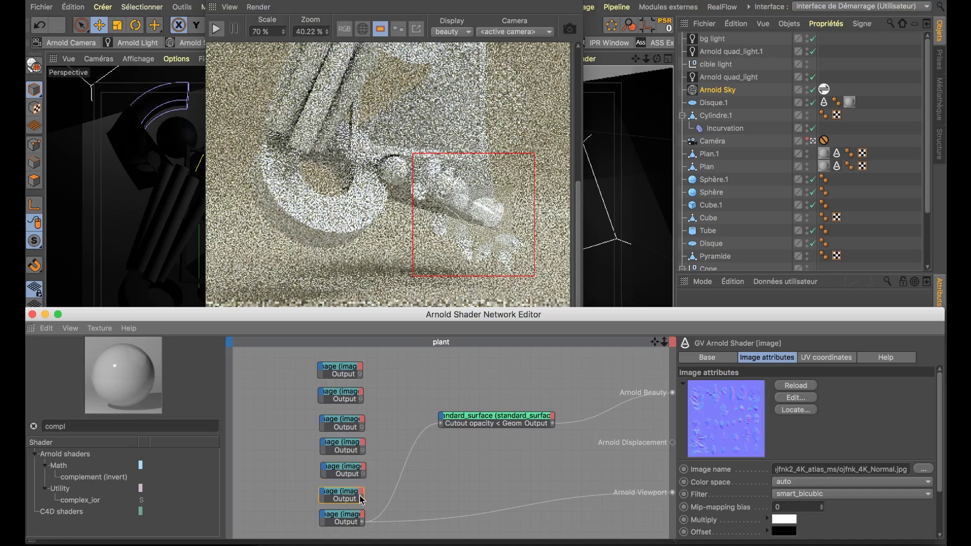
- Connect the Albedo image shader to the plant standard_surface's Base Color input
{"action": "left_click_drag", "start_coordinate": [378, 375], "coordinate": [338, 361]}
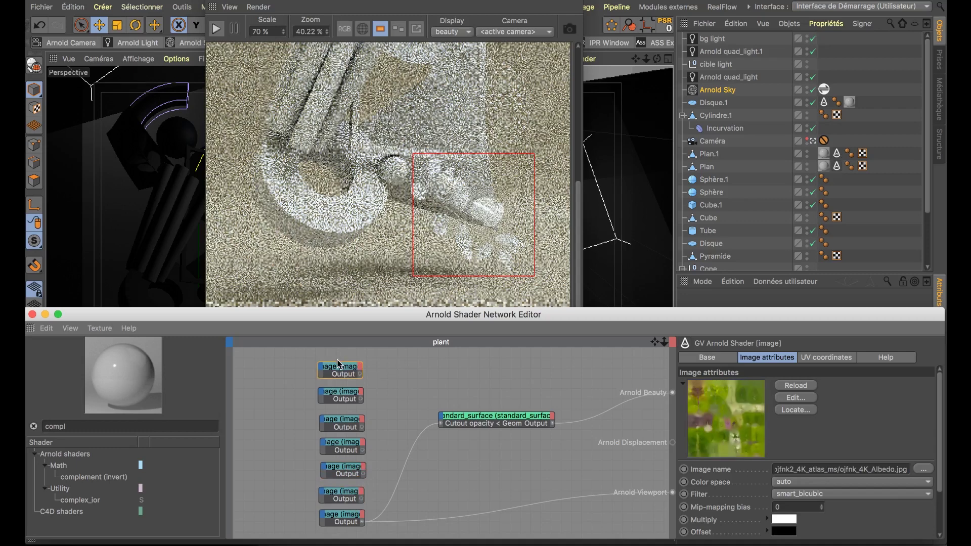
{"action": "left_click_drag", "start_coordinate": [361, 374], "coordinate": [527, 433]}
{"action": "mouse_move", "coordinate": [456, 424]}
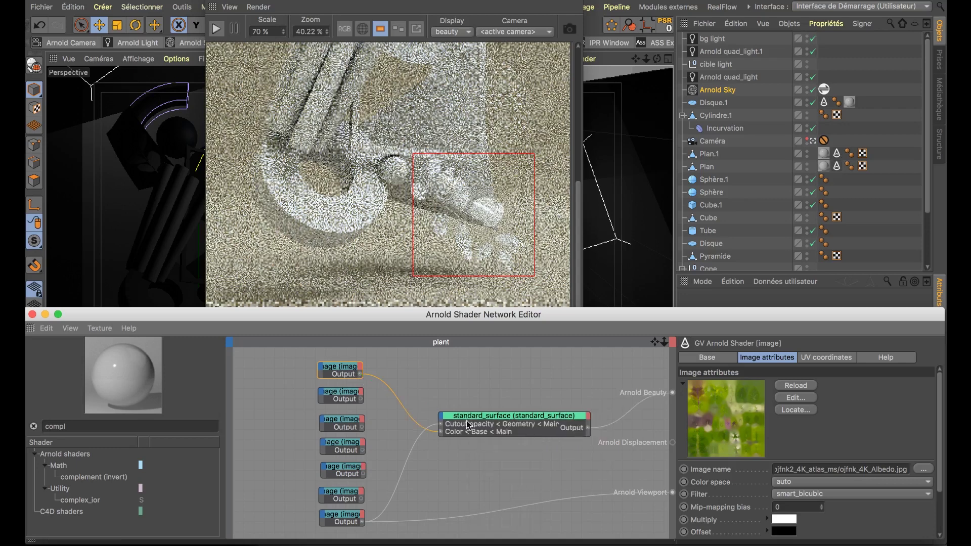
- Connect the Specular image shader to the plant standard_surface's Specular Weight input
{"action": "left_click", "coordinate": [347, 396]}
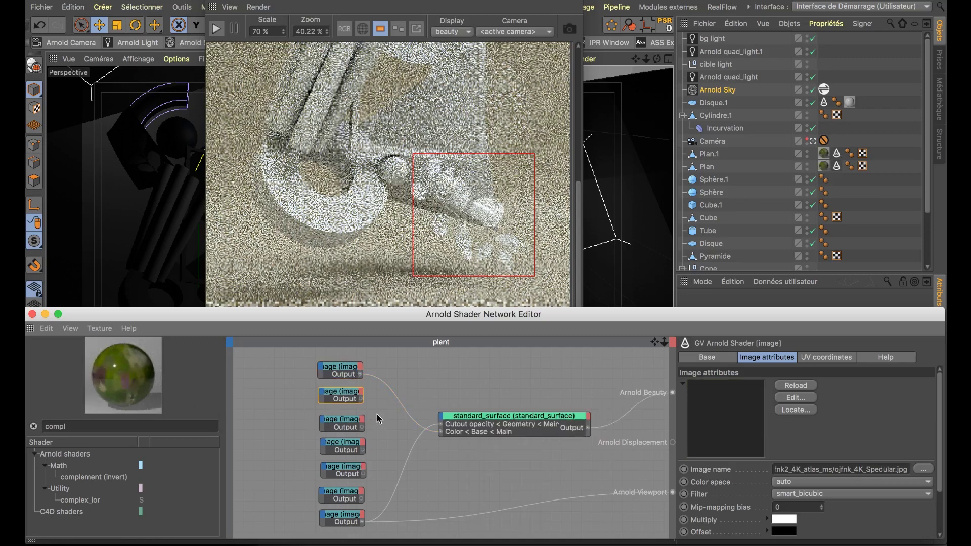
{"action": "left_click_drag", "start_coordinate": [360, 399], "coordinate": [443, 423]}
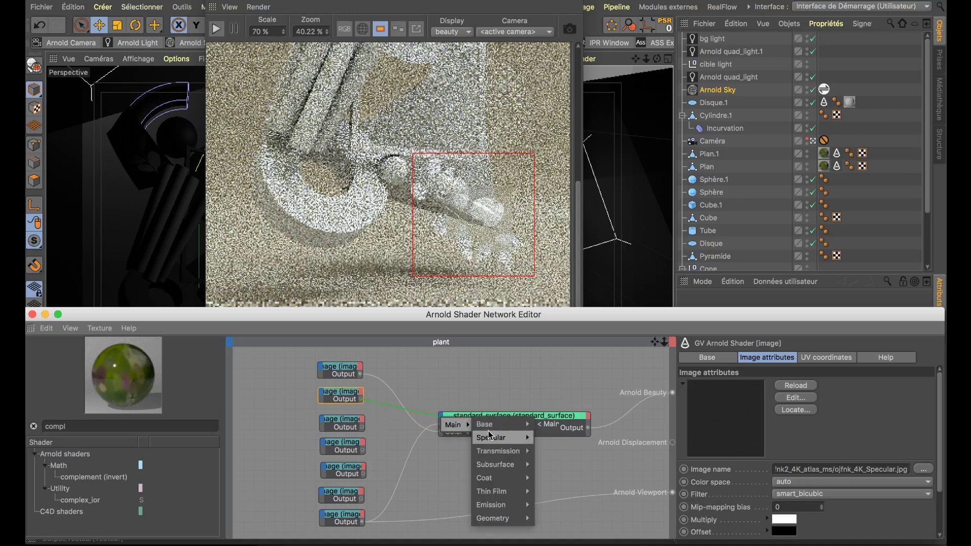
{"action": "left_click", "coordinate": [545, 439]}
- Connect the Roughness image shader to the plant standard_surface's Specular Roughness input
{"action": "left_click", "coordinate": [361, 428]}
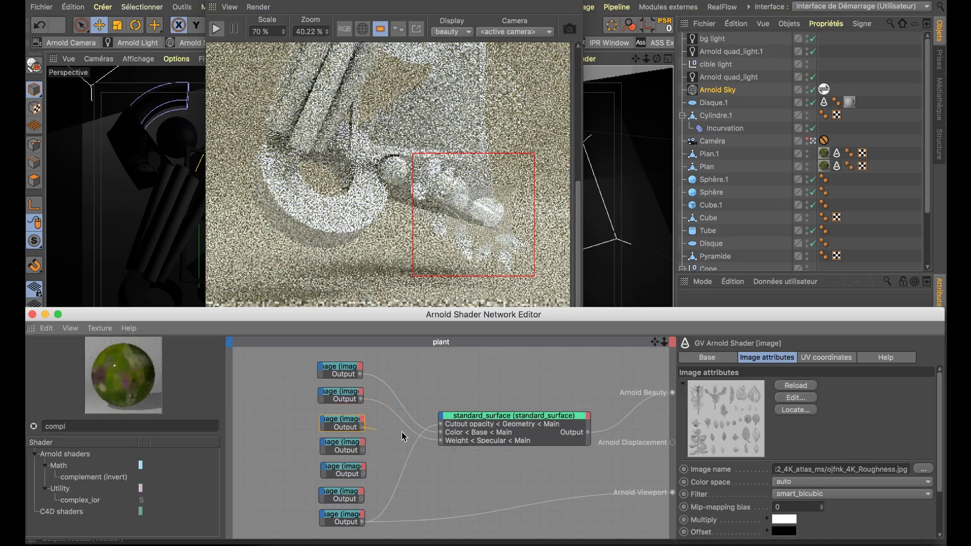
{"action": "left_click_drag", "start_coordinate": [363, 429], "coordinate": [443, 423]}
{"action": "mouse_move", "coordinate": [455, 423]}
{"action": "mouse_move", "coordinate": [493, 437]}
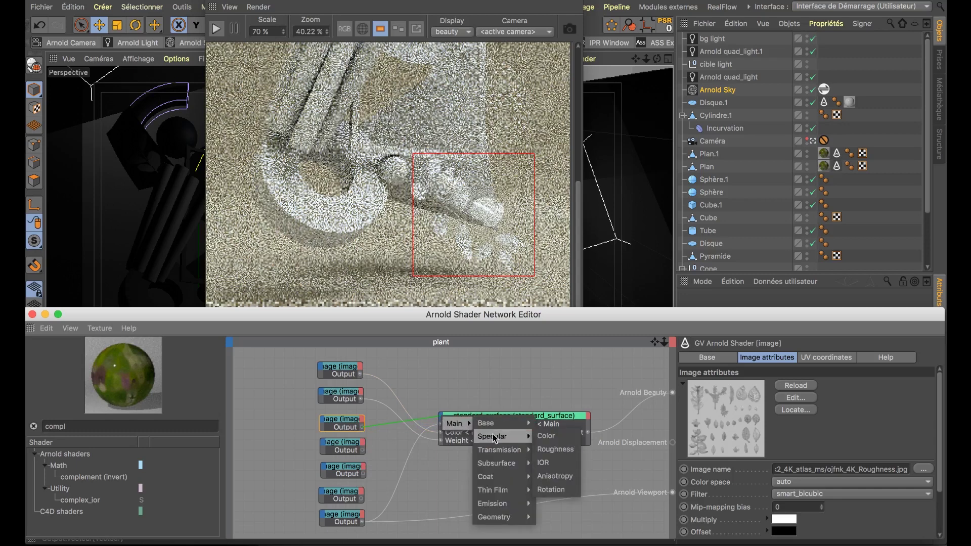
{"action": "left_click", "coordinate": [551, 450]}
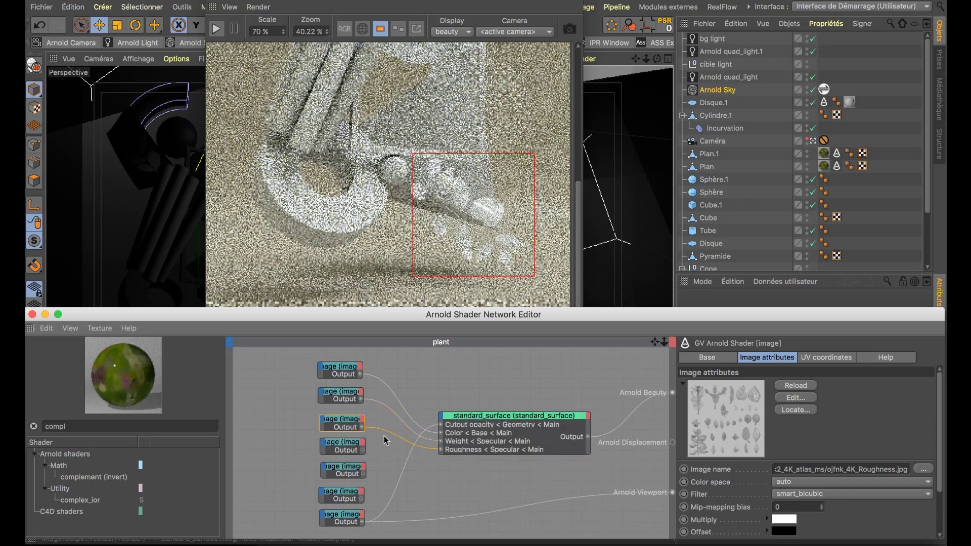
- Add a bump2d shader to the plant network and feed the Bump image shader into its Bump map input
{"action": "left_click", "coordinate": [360, 449]}
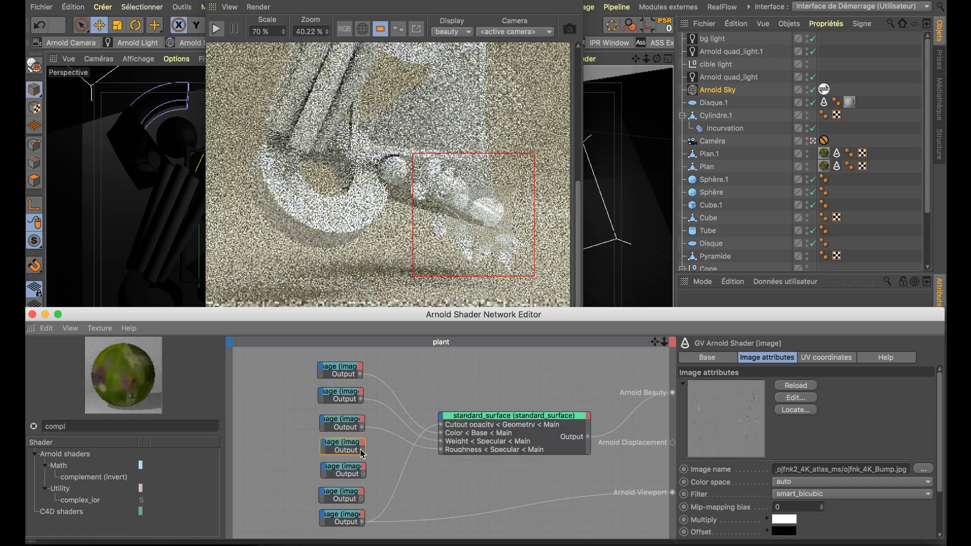
{"action": "left_click_drag", "start_coordinate": [351, 449], "coordinate": [293, 448]}
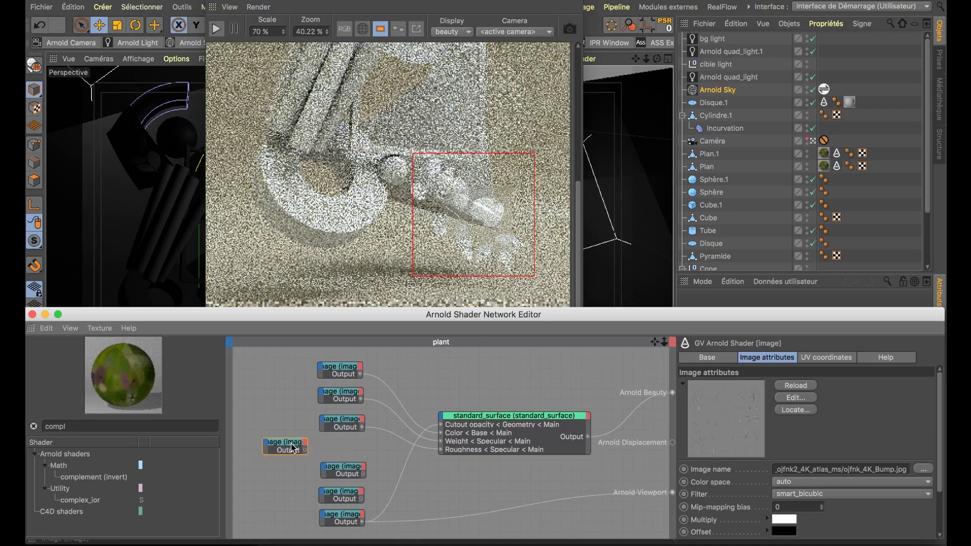
{"action": "key", "text": "BackSpace"}
{"action": "key", "text": "super+a"}
{"action": "type", "text": "bum"}
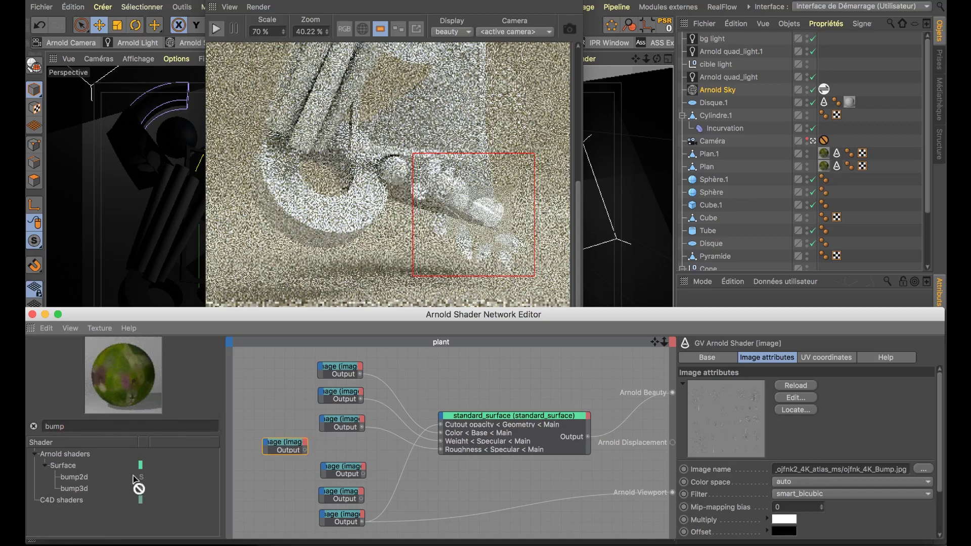
{"action": "left_click_drag", "start_coordinate": [344, 449], "coordinate": [368, 454]}
{"action": "left_click", "coordinate": [369, 452]}
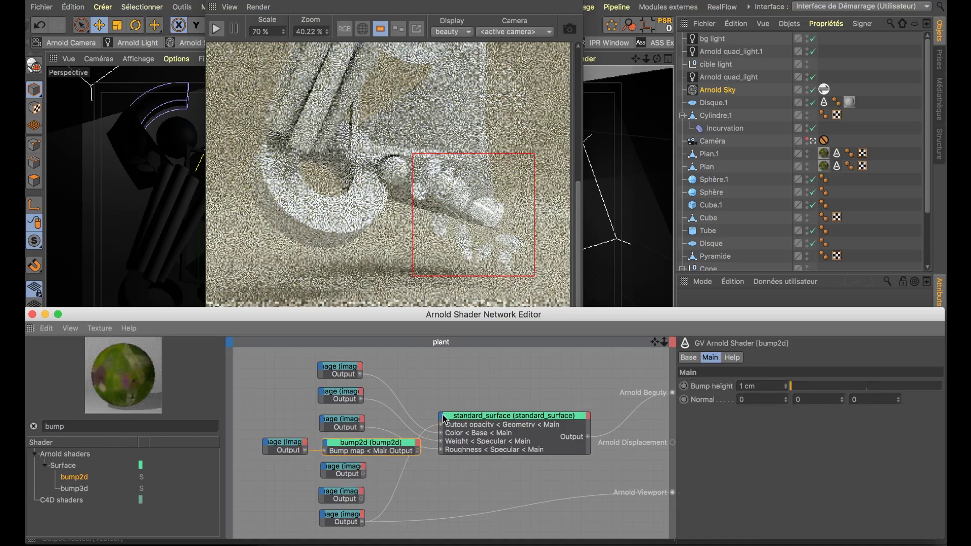
- Connect the bump2d shader to the plant standard_surface's Geometry Normal input
{"action": "left_click_drag", "start_coordinate": [418, 451], "coordinate": [448, 423]}
{"action": "mouse_move", "coordinate": [453, 424]}
{"action": "mouse_move", "coordinate": [493, 511]}
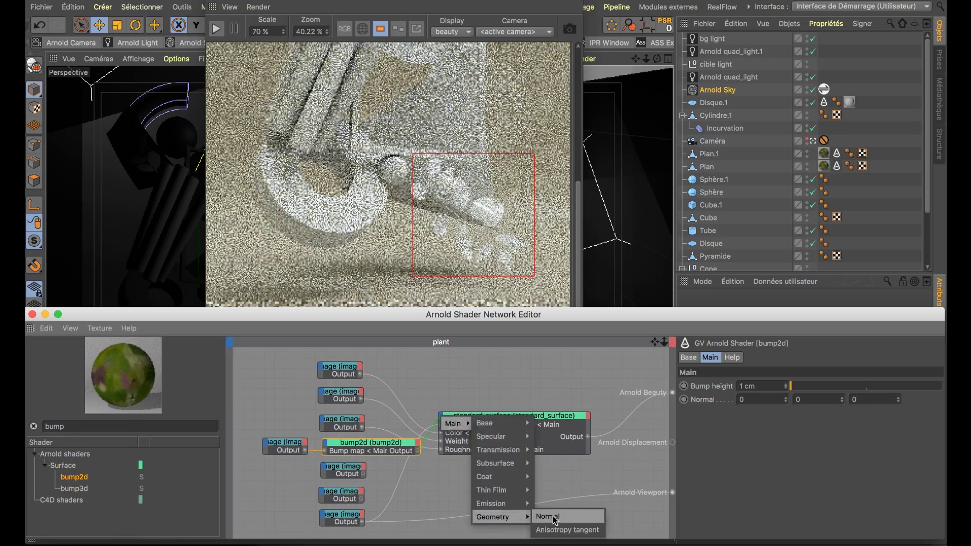
{"action": "left_click", "coordinate": [556, 520]}
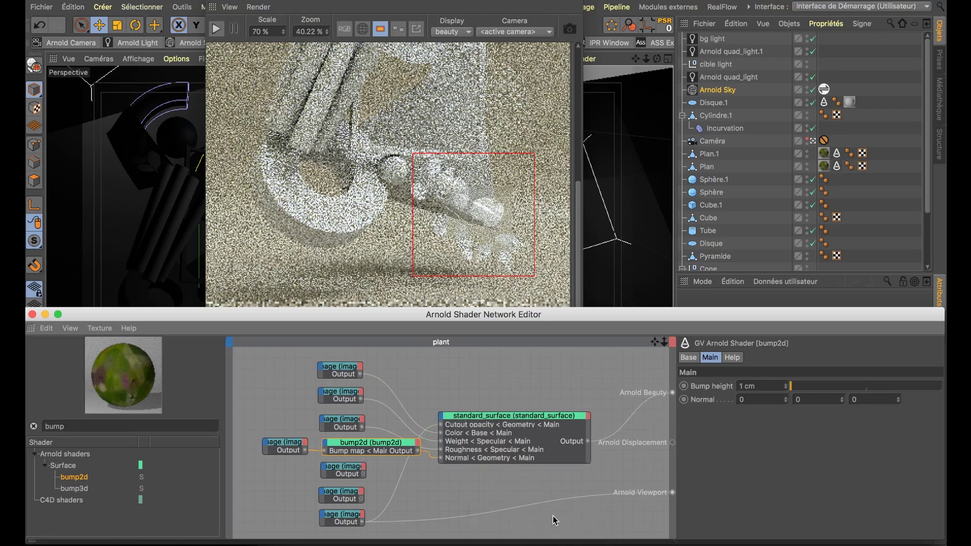
- Spread out the plant network's nodes and connect the Translucency image shader to the standard_surface's Transmission Color input
{"action": "left_click_drag", "start_coordinate": [248, 443], "coordinate": [344, 458]}
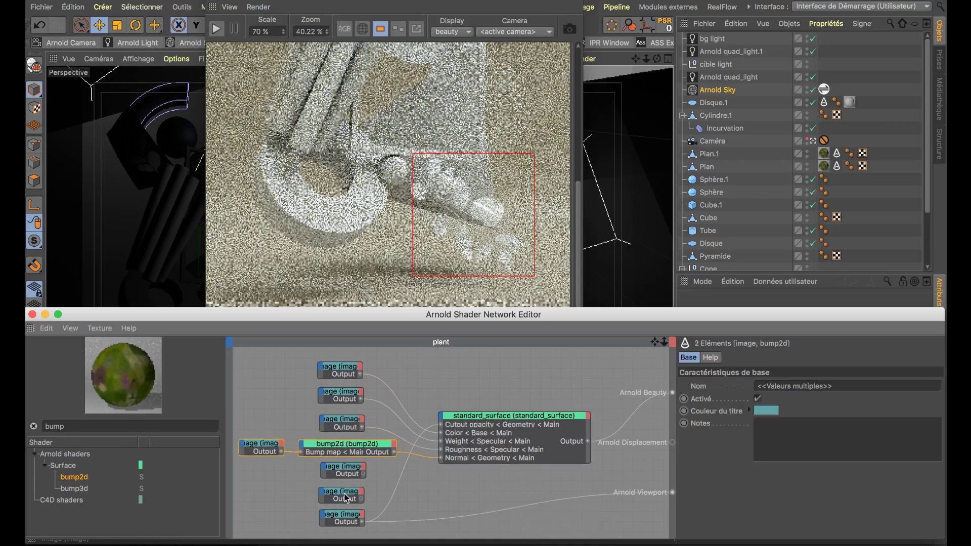
{"action": "left_click_drag", "start_coordinate": [325, 494], "coordinate": [247, 494]}
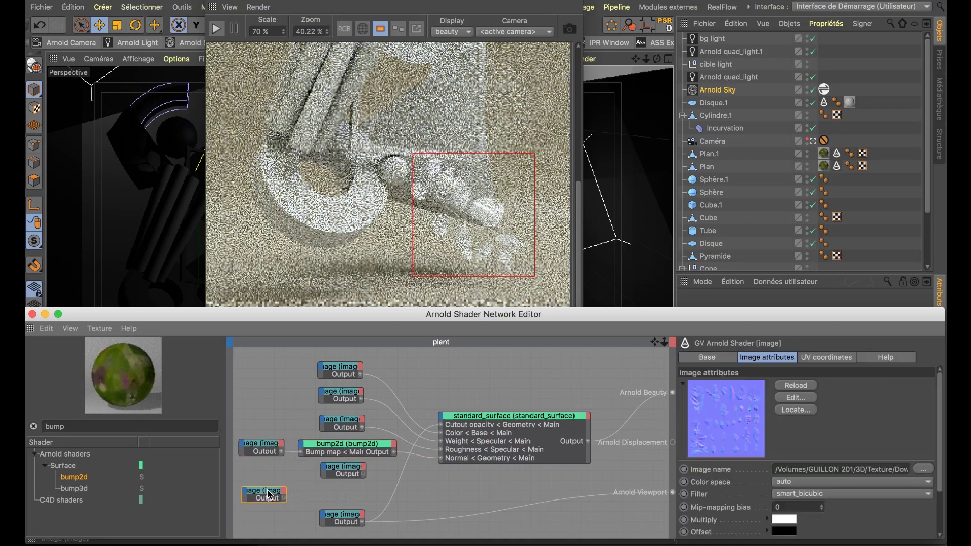
{"action": "left_click", "coordinate": [340, 473]}
{"action": "left_click_drag", "start_coordinate": [363, 478], "coordinate": [445, 421]}
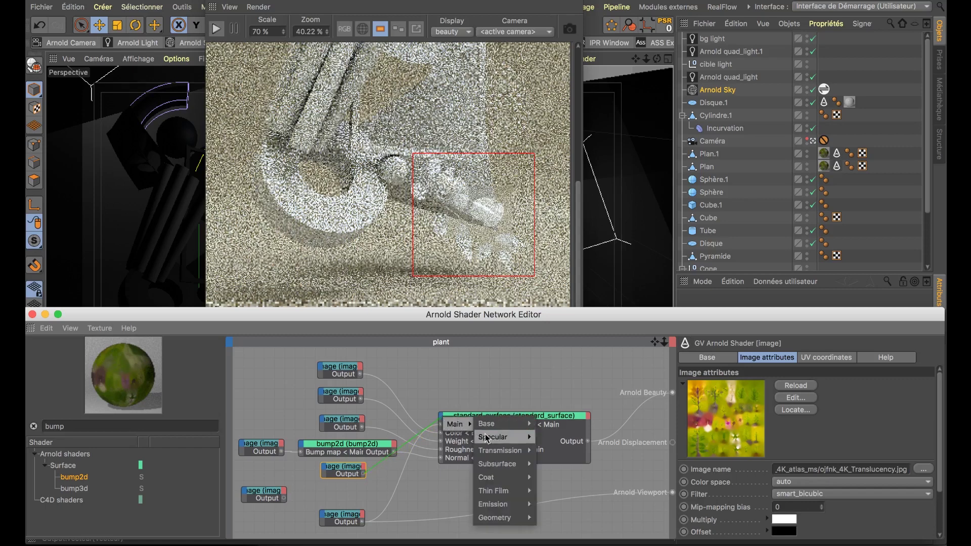
{"action": "mouse_move", "coordinate": [500, 451]}
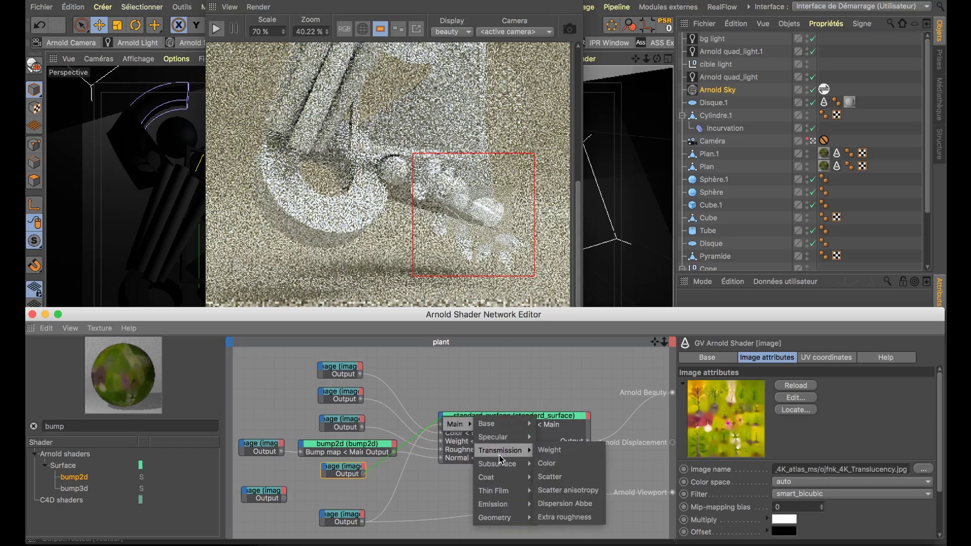
{"action": "left_click", "coordinate": [553, 464]}
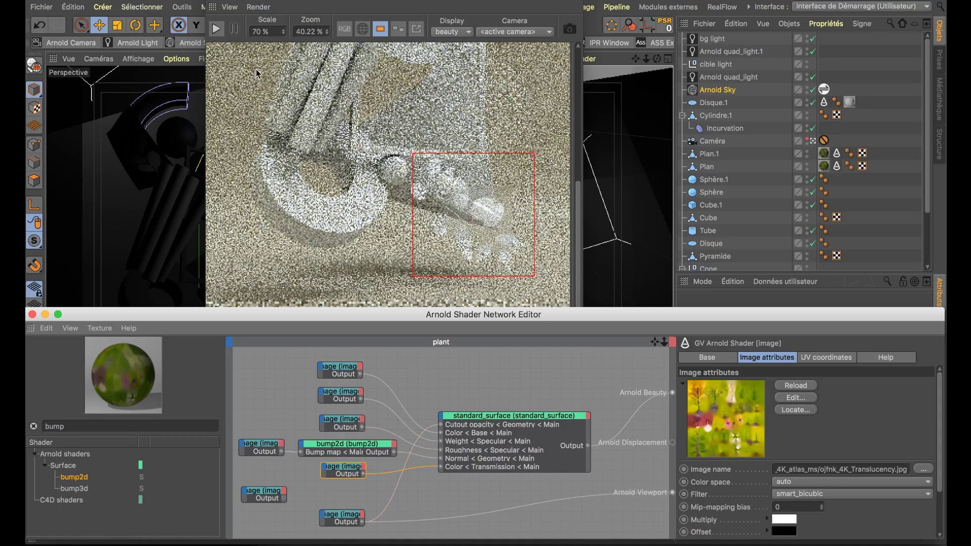
- Start the IPR render and examine the textured plant leaves inside the render region
{"action": "left_click", "coordinate": [217, 32]}
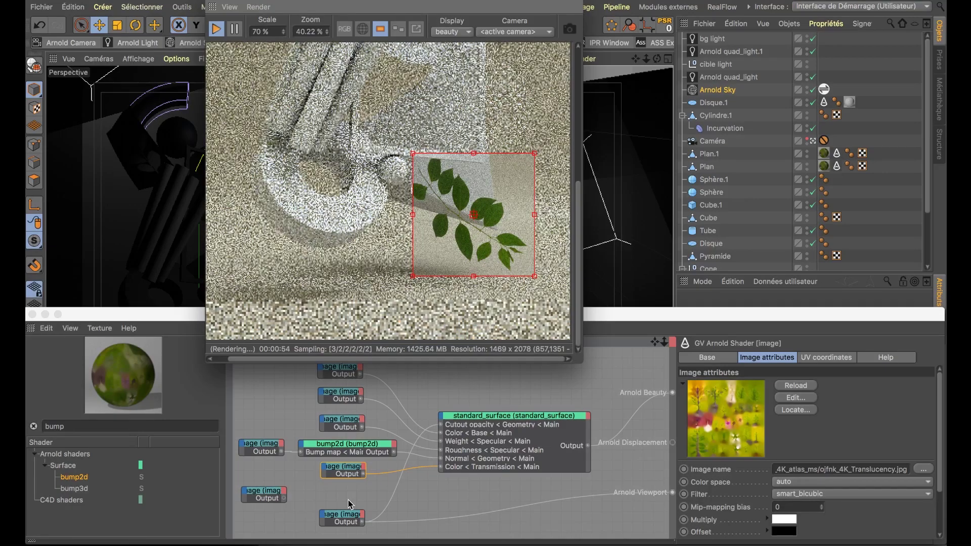
{"action": "scroll", "coordinate": [492, 264], "scroll_direction": "up", "scroll_amount": 5}
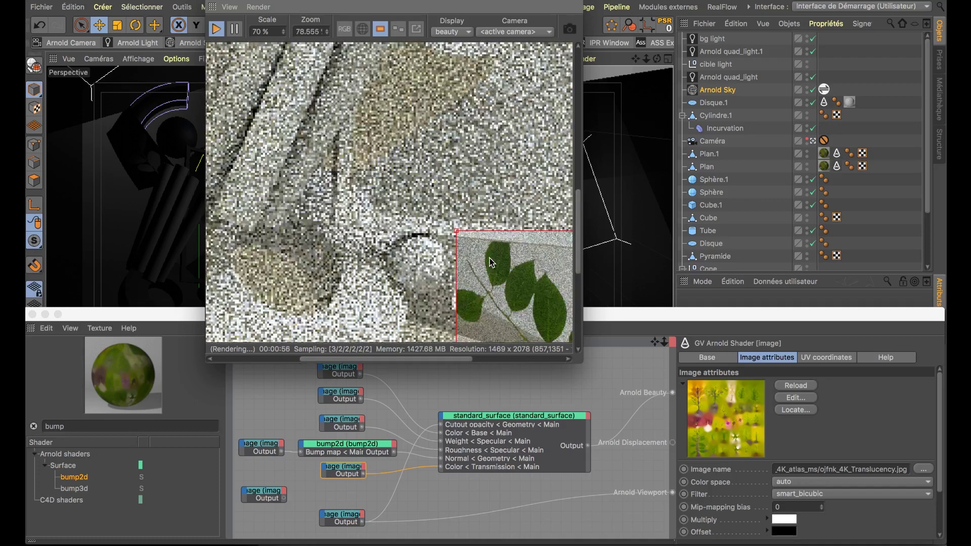
{"action": "scroll", "coordinate": [492, 228], "scroll_direction": "right", "scroll_amount": 2}
{"action": "scroll", "coordinate": [491, 228], "scroll_direction": "up", "scroll_amount": 1}
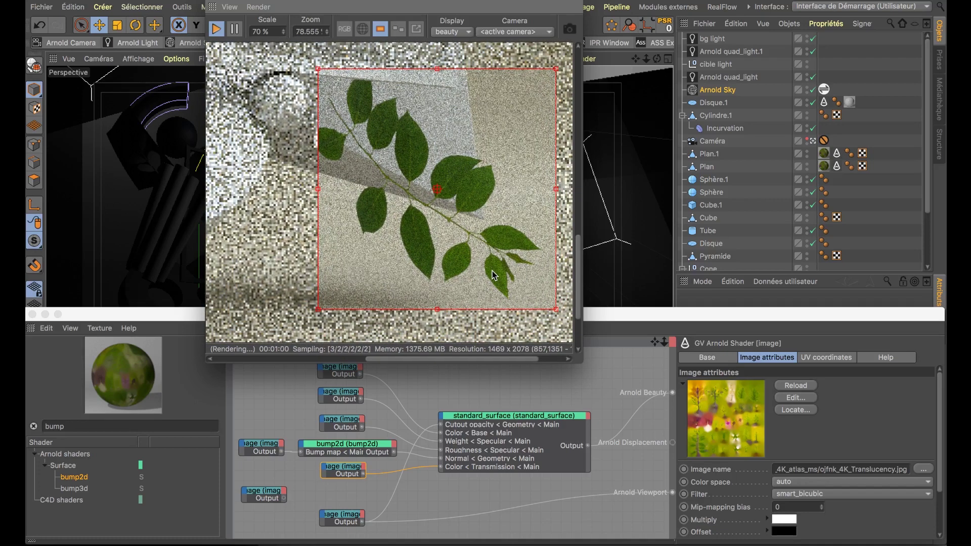
{"action": "left_click_drag", "start_coordinate": [304, 7], "coordinate": [393, 7]}
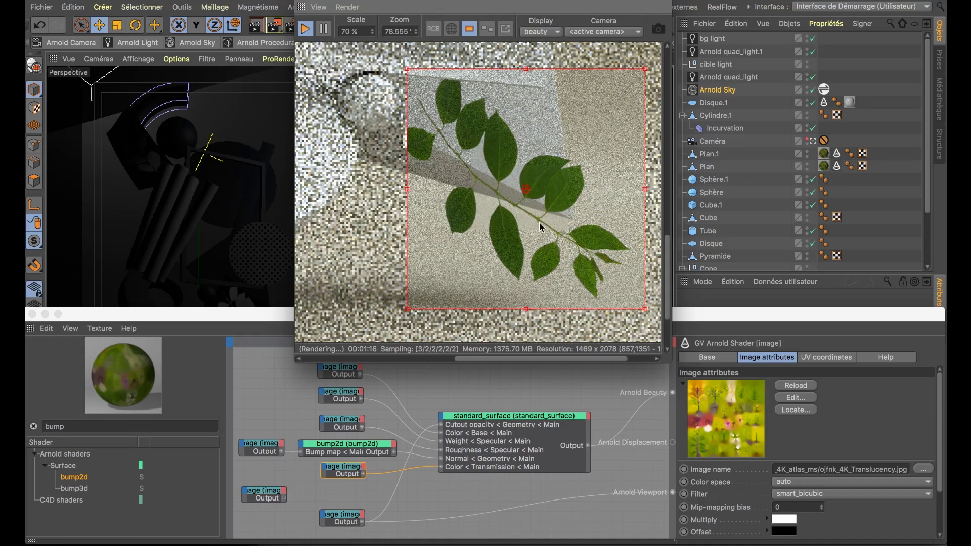
{"action": "scroll", "coordinate": [540, 221], "scroll_direction": "down", "scroll_amount": 1}
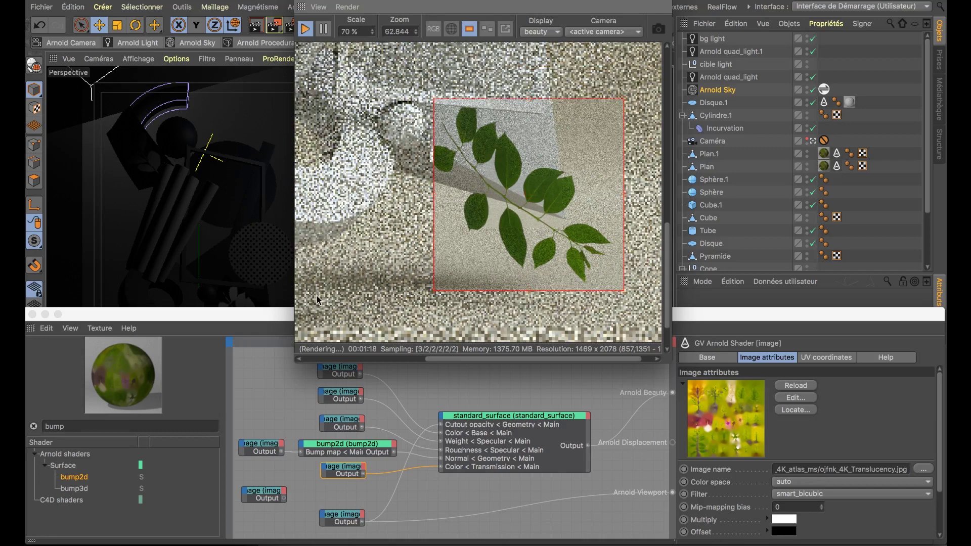
- Move the shader network editor clear of the render view and redraw the render region around the upper plant branch
{"action": "left_click", "coordinate": [343, 518]}
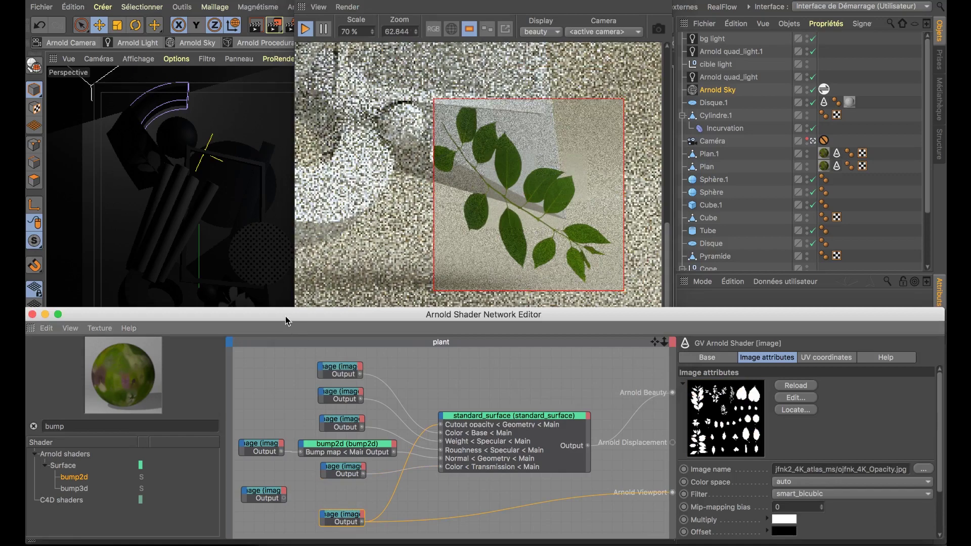
{"action": "left_click_drag", "start_coordinate": [286, 316], "coordinate": [567, 379]}
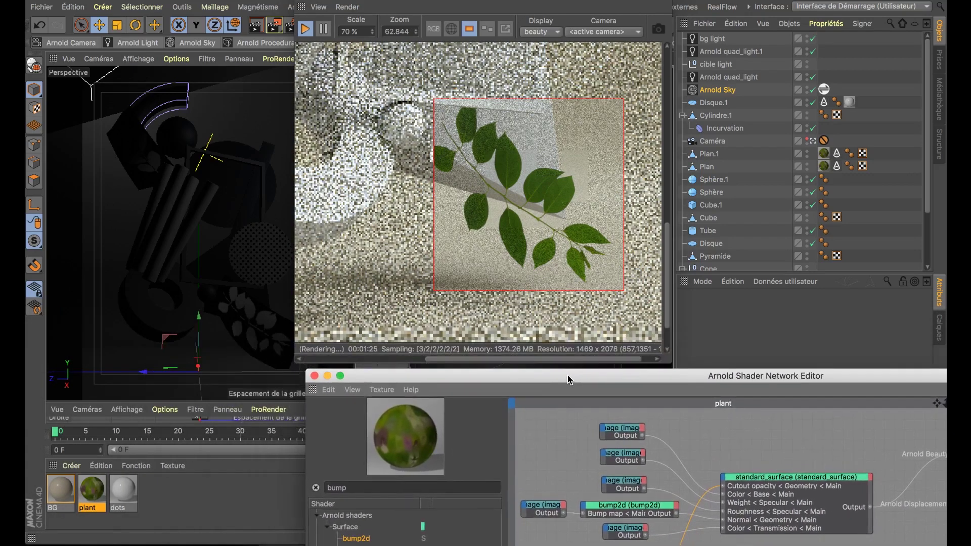
{"action": "left_click", "coordinate": [563, 214]}
{"action": "scroll", "coordinate": [563, 213], "scroll_direction": "down", "scroll_amount": 6}
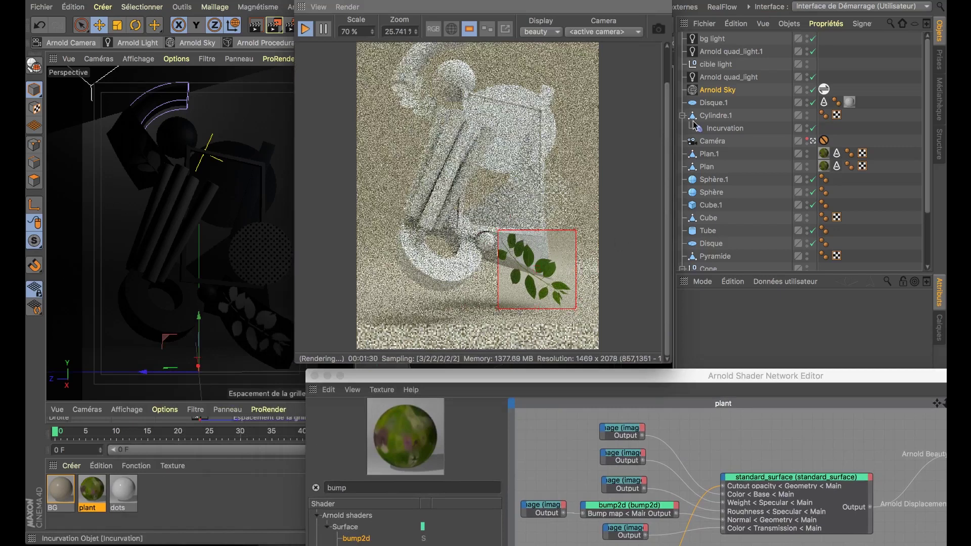
{"action": "left_click_drag", "start_coordinate": [442, 126], "coordinate": [378, 55]}
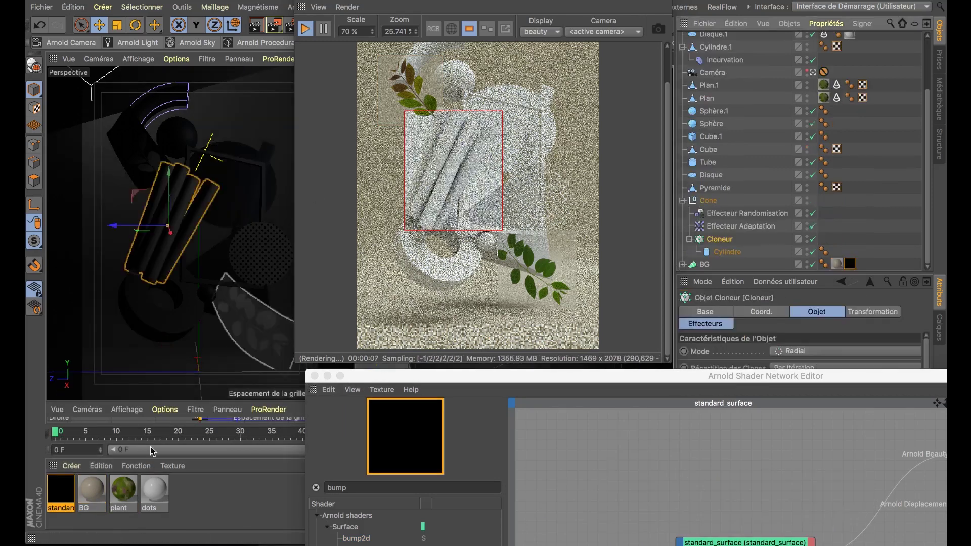
- Move the new standard_surface material from BG to the Cylindre inside the Cloneur and give it a light blue base color
{"action": "left_click_drag", "start_coordinate": [850, 264], "coordinate": [837, 251]}
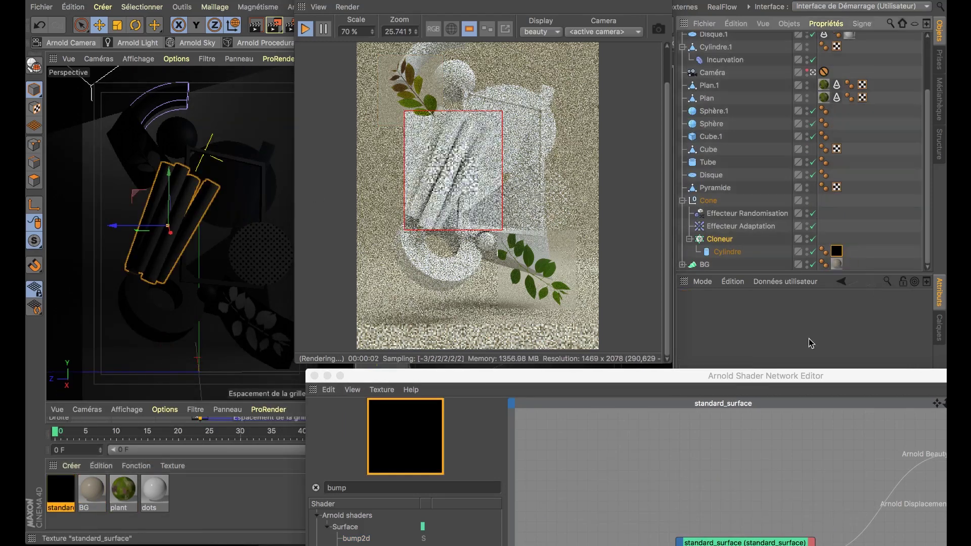
{"action": "left_click", "coordinate": [686, 392]}
{"action": "left_click", "coordinate": [748, 418]}
{"action": "left_click_drag", "start_coordinate": [744, 432], "coordinate": [770, 433]}
{"action": "left_click", "coordinate": [798, 466]}
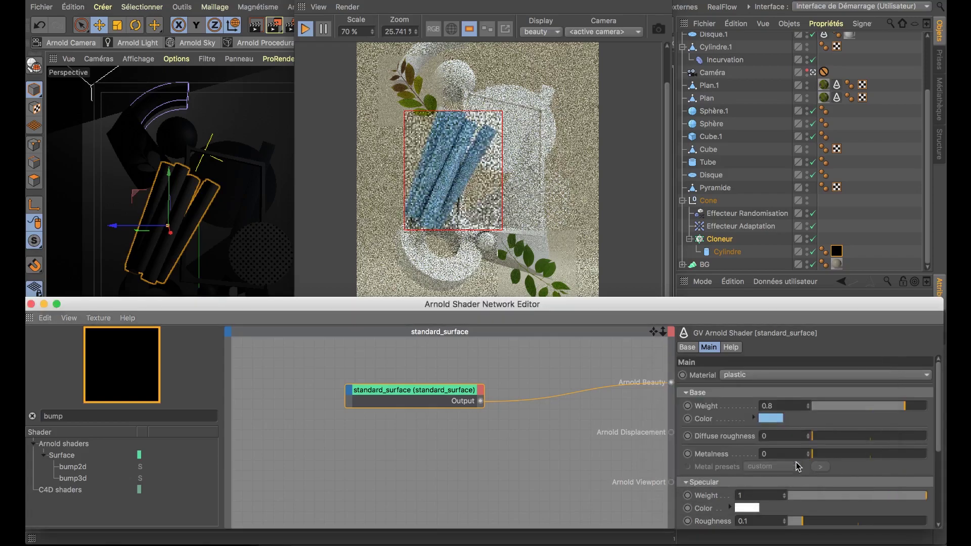
- Set the blue cylinder material's specular weight to 0.85 and specular roughness to 0.3
{"action": "left_click", "coordinate": [487, 318]}
{"action": "scroll", "coordinate": [487, 318], "scroll_direction": "up", "scroll_amount": 5}
{"action": "left_click", "coordinate": [810, 440]}
{"action": "scroll", "coordinate": [809, 440], "scroll_direction": "down", "scroll_amount": 3}
{"action": "left_click_drag", "start_coordinate": [803, 444], "coordinate": [832, 445]}
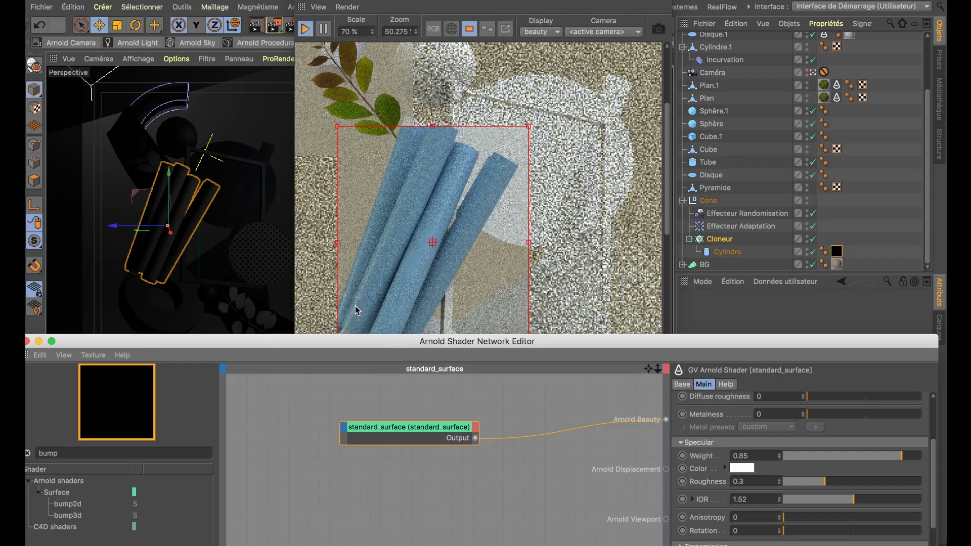
- Compare the blue cylinders with the reference image, select the Tube object and redraw the render region around it
{"action": "left_click", "coordinate": [358, 309]}
{"action": "scroll", "coordinate": [458, 248], "scroll_direction": "down", "scroll_amount": 2}
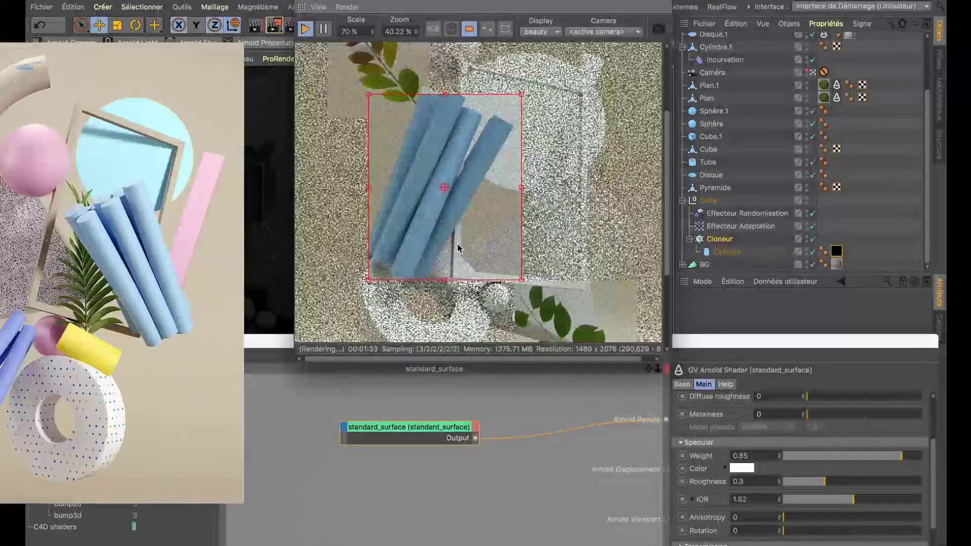
{"action": "scroll", "coordinate": [470, 238], "scroll_direction": "down", "scroll_amount": 1}
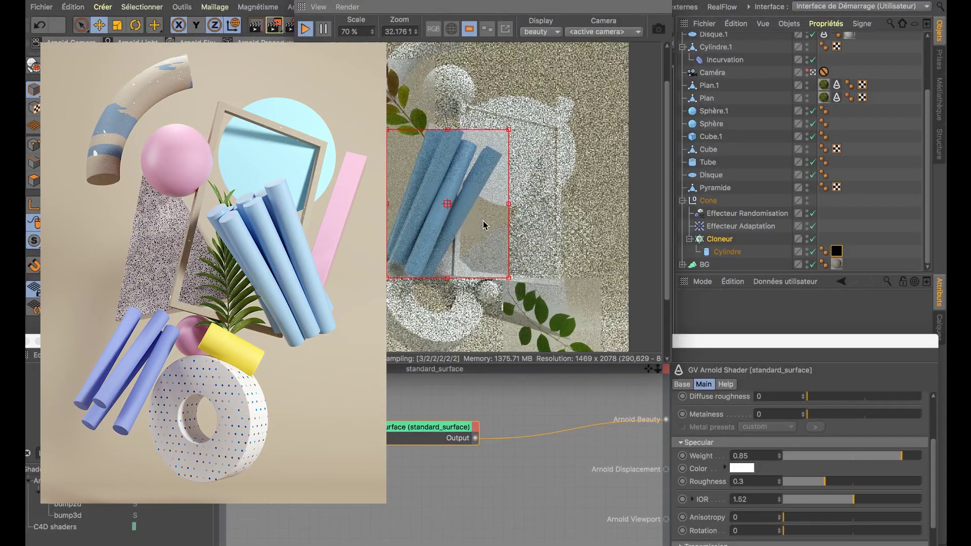
{"action": "scroll", "coordinate": [482, 222], "scroll_direction": "down", "scroll_amount": 3}
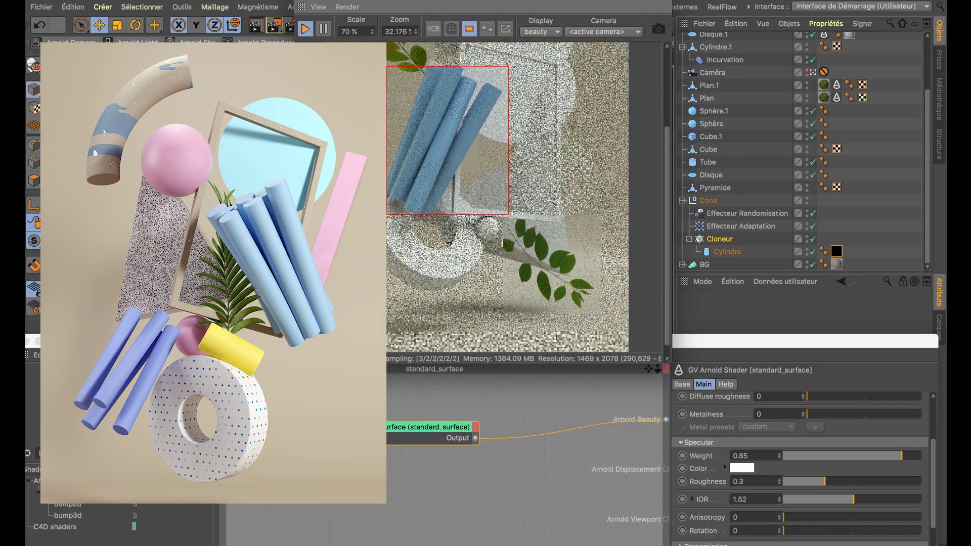
{"action": "left_click", "coordinate": [458, 215]}
{"action": "left_click_drag", "start_coordinate": [477, 277], "coordinate": [485, 292]}
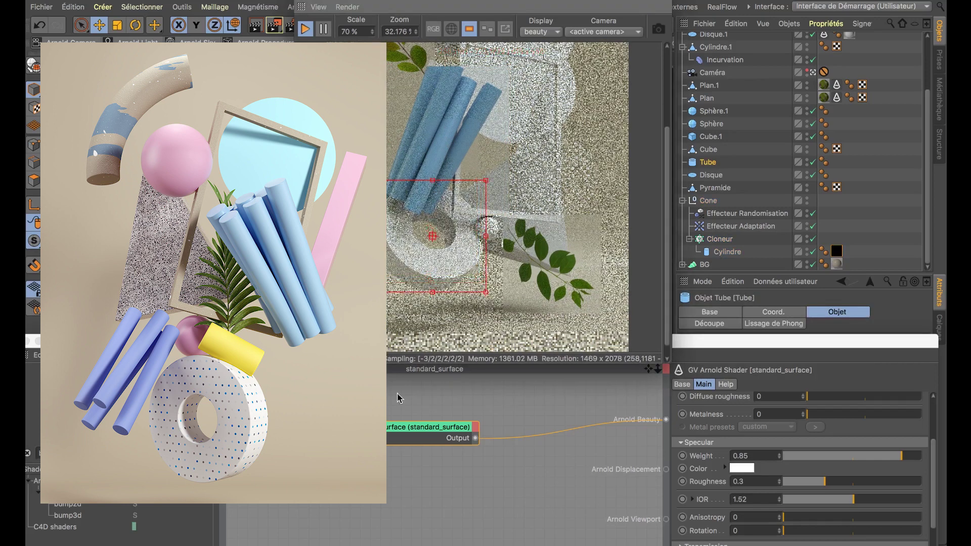
- Create an Arnold standard_surface material named tube and apply it to the Tube object
{"action": "left_click_drag", "start_coordinate": [165, 343], "coordinate": [434, 325]}
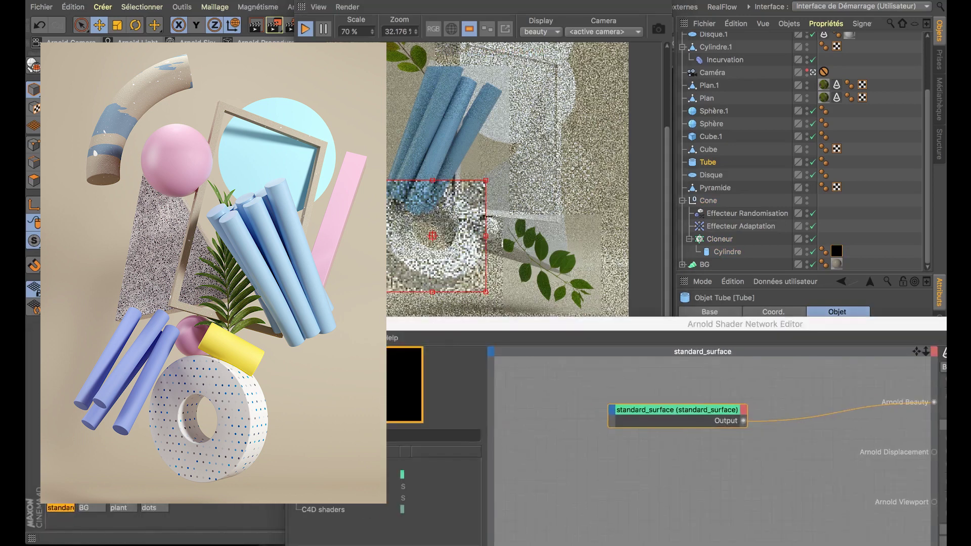
{"action": "key", "text": "ctrl+v"}
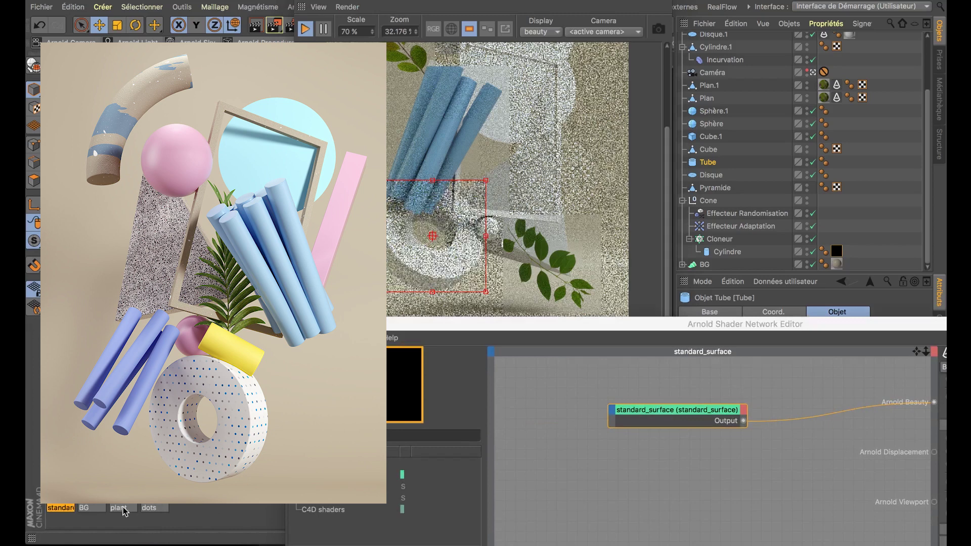
{"action": "double_click", "coordinate": [63, 508]}
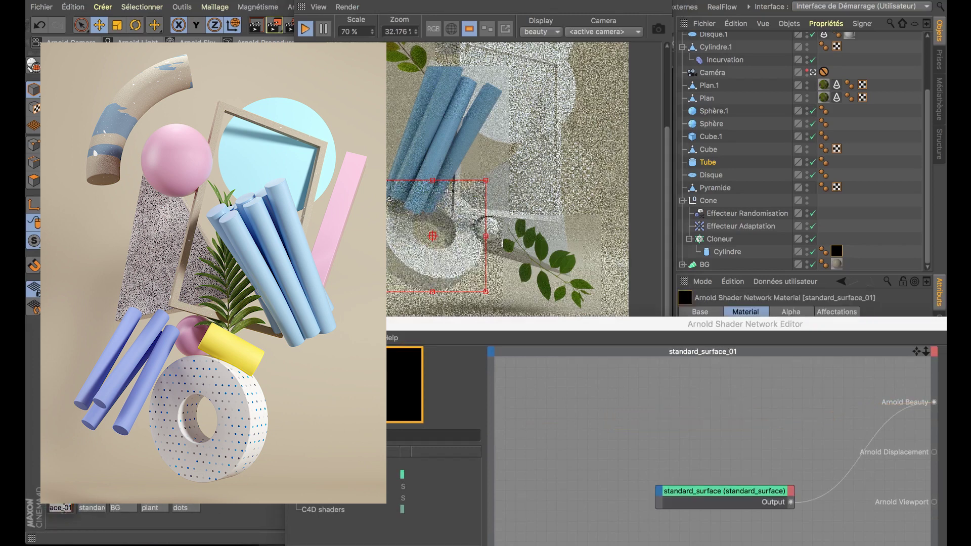
{"action": "type", "text": "tube"}
{"action": "key", "text": "Return"}
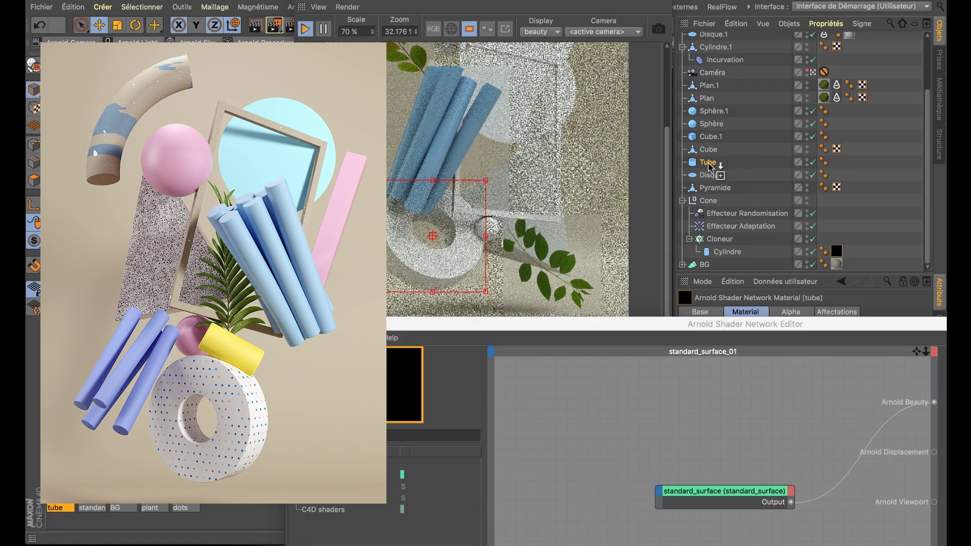
{"action": "left_click_drag", "start_coordinate": [711, 167], "coordinate": [710, 163]}
- Reposition the tube material's standard_surface node and set its specular roughness to 0.62 and specular weight to 0.69
{"action": "left_click_drag", "start_coordinate": [762, 328], "coordinate": [579, 305]}
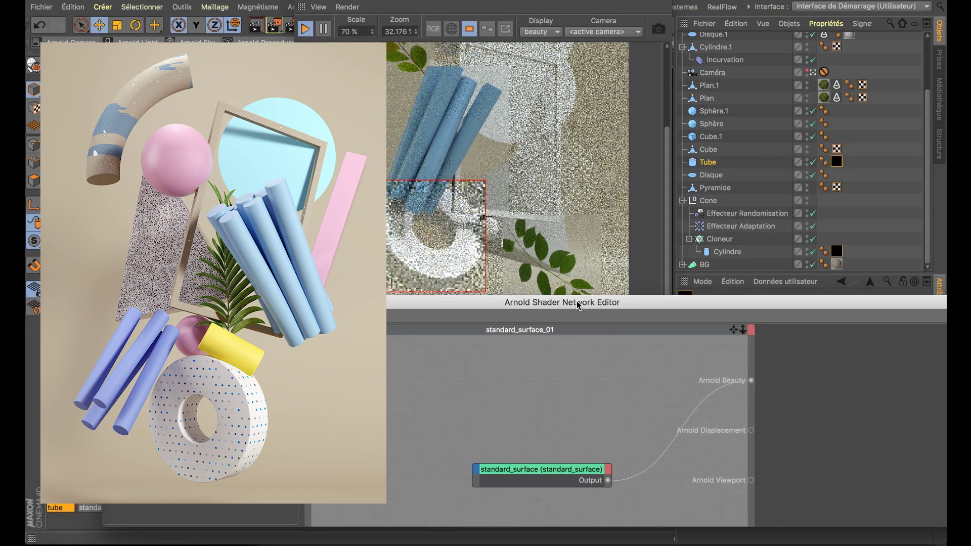
{"action": "left_click", "coordinate": [567, 470]}
{"action": "left_click_drag", "start_coordinate": [568, 470], "coordinate": [534, 390]}
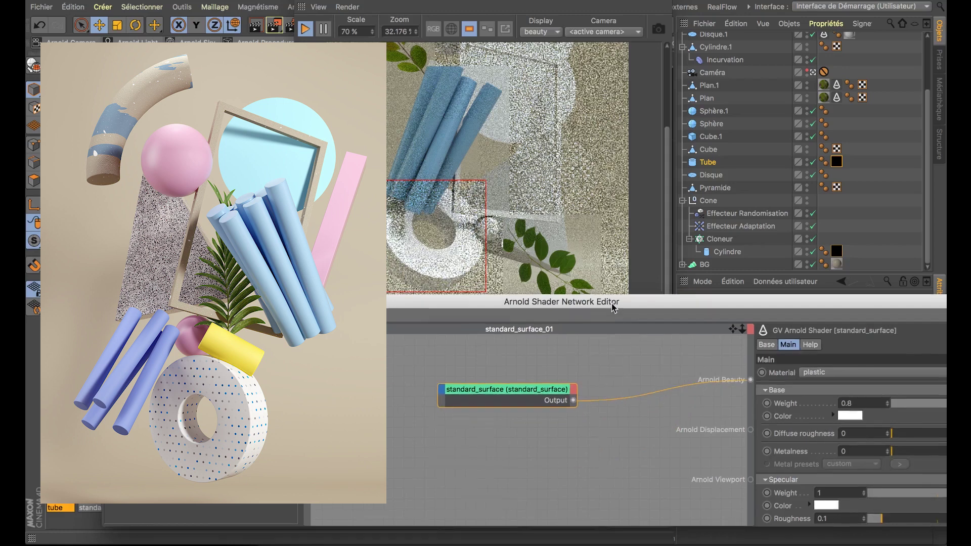
{"action": "left_click_drag", "start_coordinate": [613, 306], "coordinate": [542, 303]}
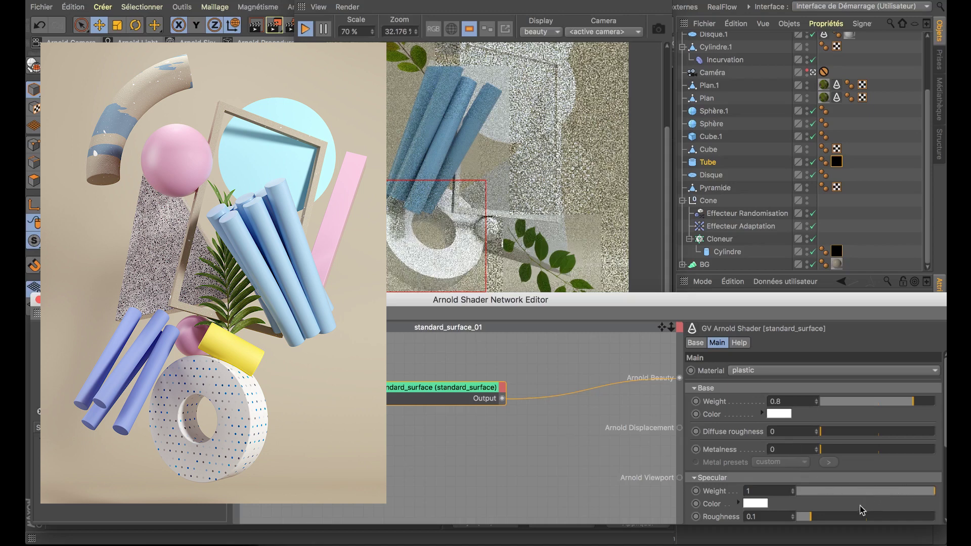
{"action": "left_click", "coordinate": [885, 516]}
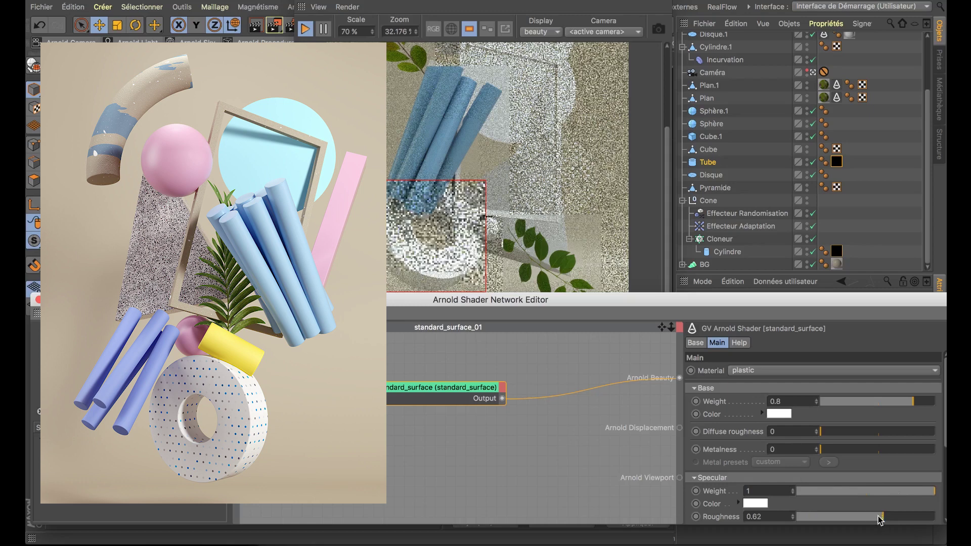
{"action": "left_click", "coordinate": [879, 517]}
{"action": "left_click", "coordinate": [884, 516]}
{"action": "left_click", "coordinate": [890, 491]}
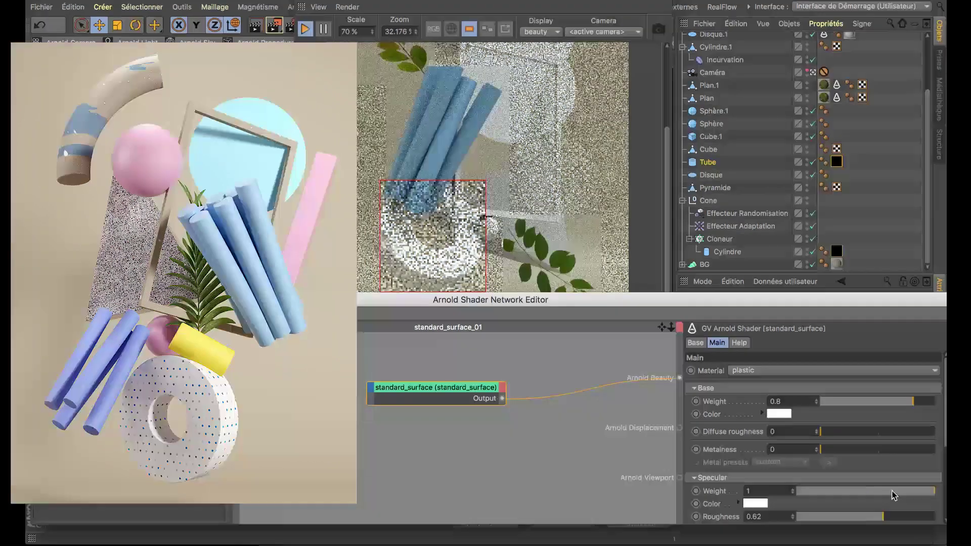
{"action": "left_click", "coordinate": [892, 491]}
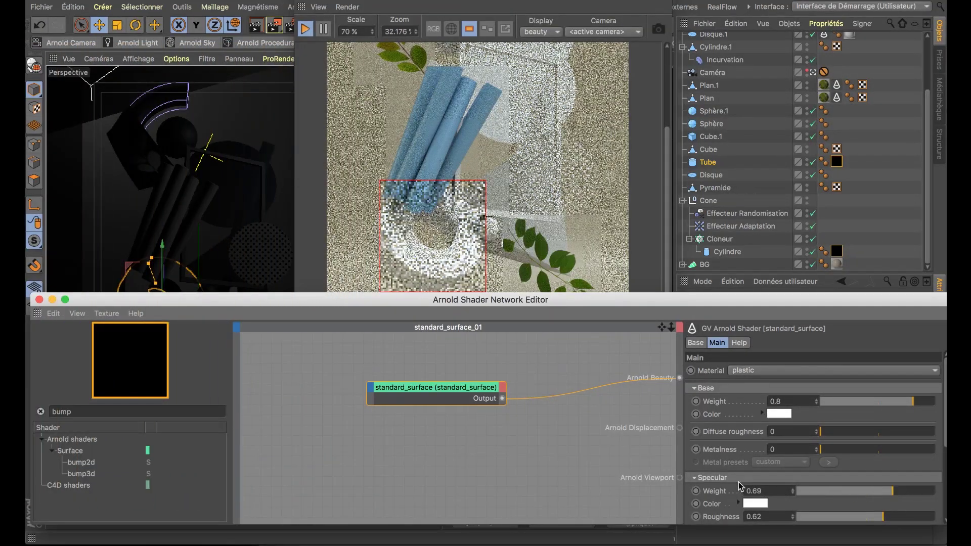
- Search the shader list for "layer" and add a layer_color shader to the tube material's network
{"action": "double_click", "coordinate": [129, 412]}
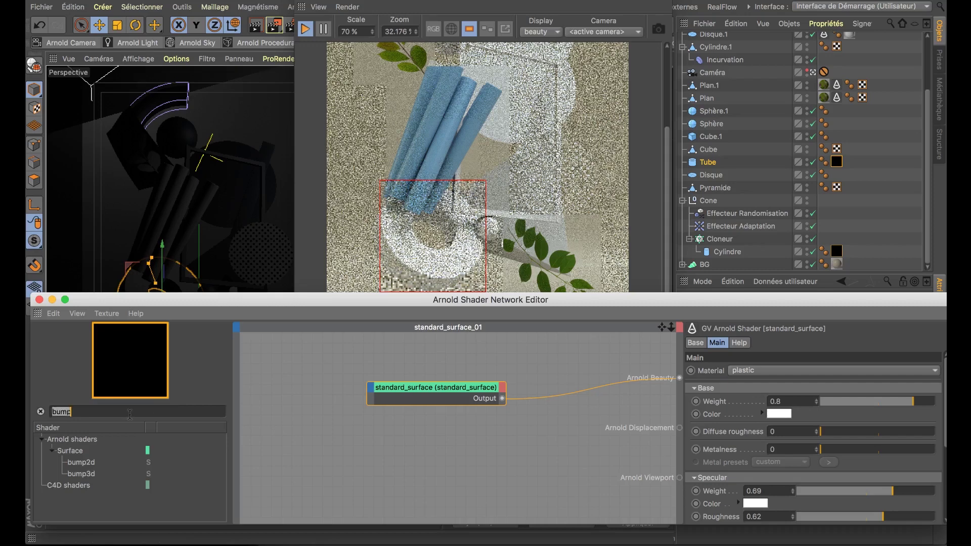
{"action": "type", "text": "layer"}
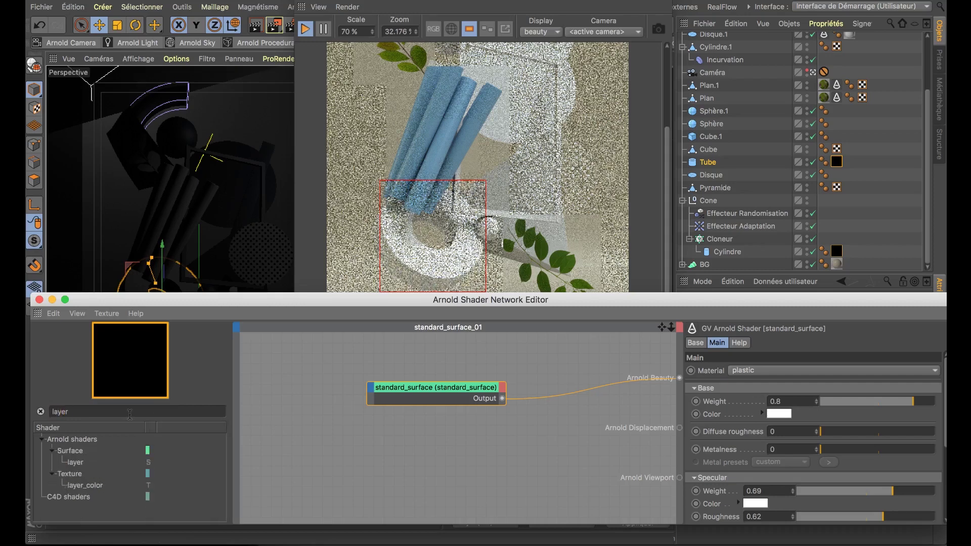
{"action": "left_click_drag", "start_coordinate": [370, 440], "coordinate": [360, 453]}
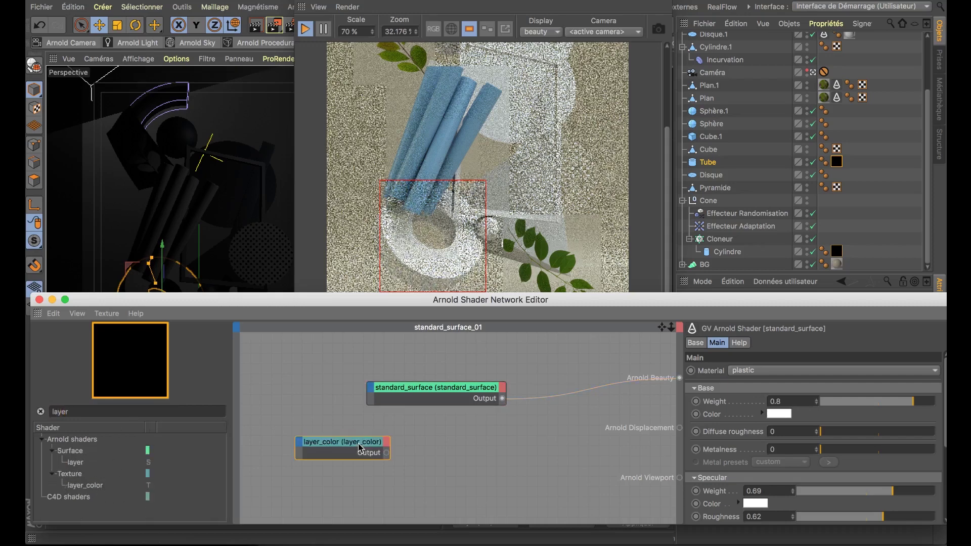
{"action": "left_click_drag", "start_coordinate": [944, 382], "coordinate": [934, 489]}
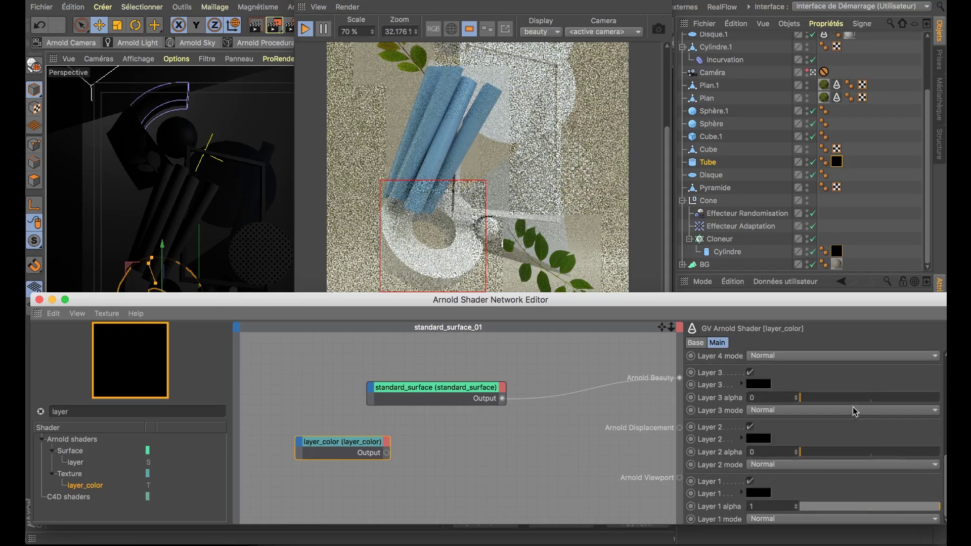
- Connect the layer_color node's output to the Base Color input of the standard_surface node
{"action": "mouse_move", "coordinate": [767, 493]}
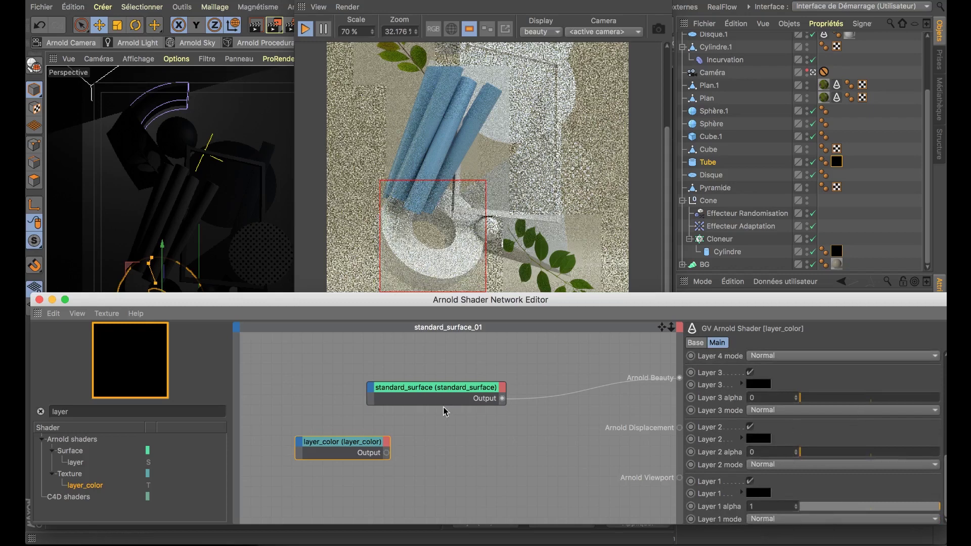
{"action": "left_click_drag", "start_coordinate": [403, 392], "coordinate": [514, 416]}
{"action": "left_click_drag", "start_coordinate": [341, 421], "coordinate": [384, 485]}
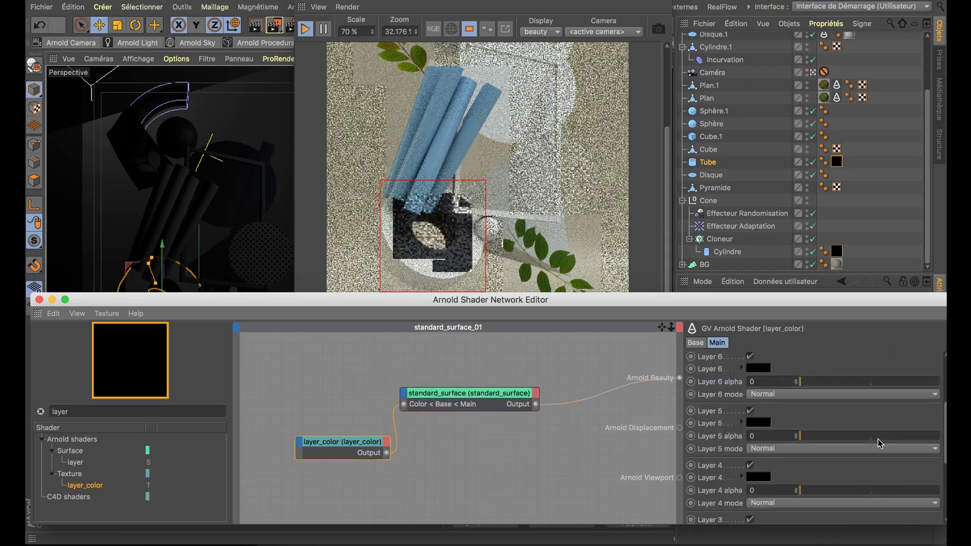
- Set the layer_color shader's Layer 1 color to a near-white with 92% brightness and check the tube's render
{"action": "scroll", "coordinate": [942, 418], "scroll_direction": "down", "scroll_amount": 5}
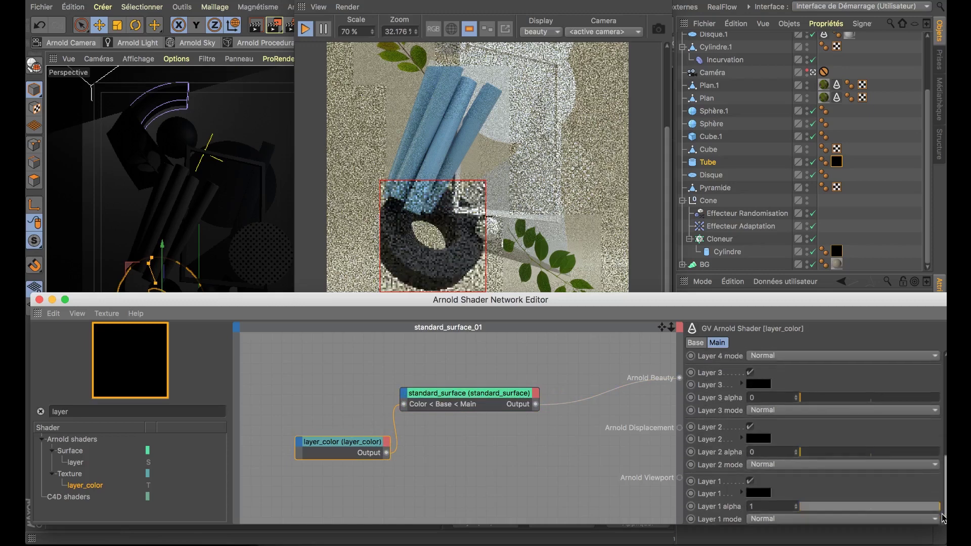
{"action": "left_click", "coordinate": [761, 494]}
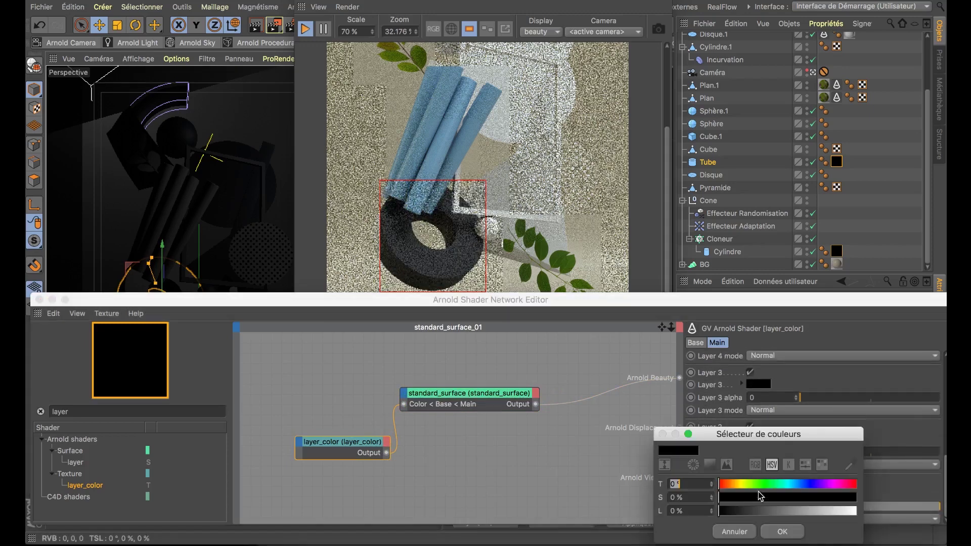
{"action": "left_click", "coordinate": [846, 511]}
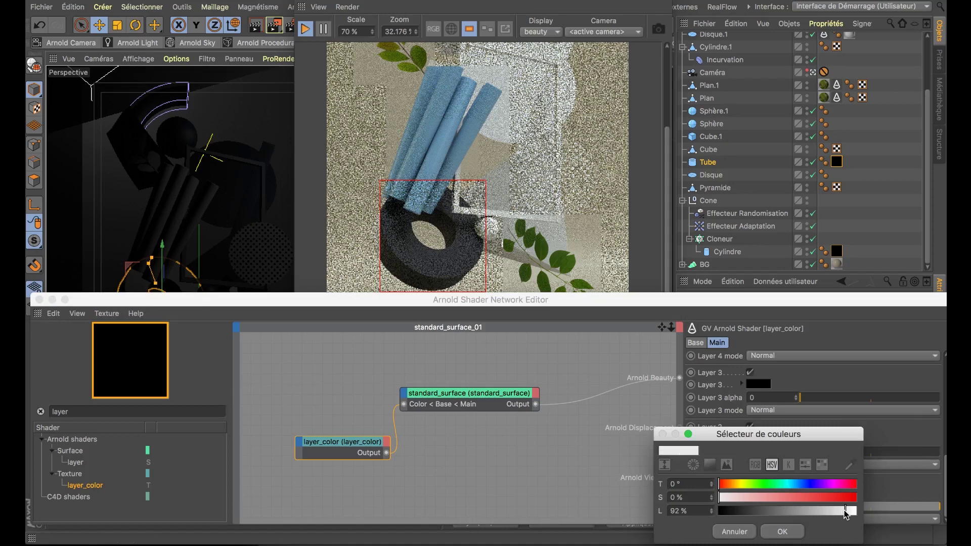
{"action": "left_click", "coordinate": [783, 532]}
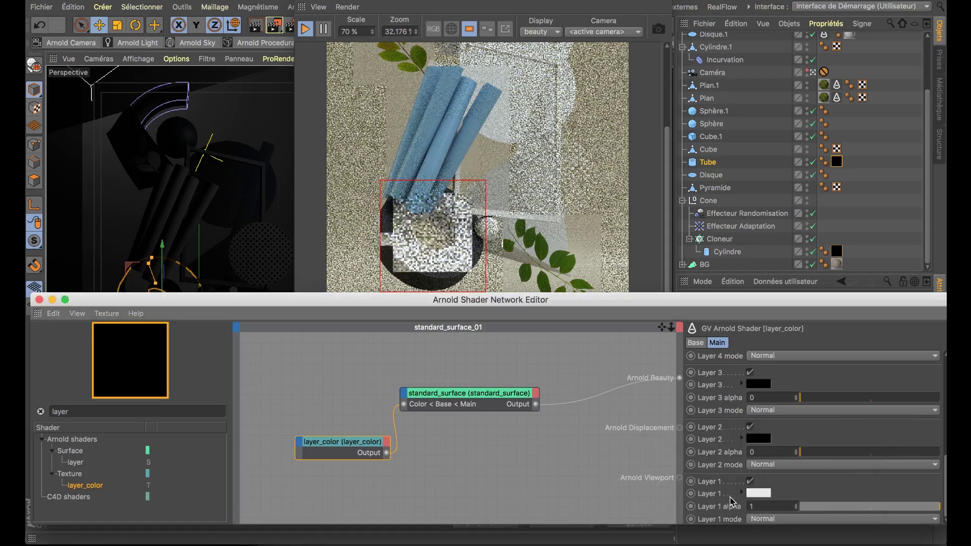
{"action": "left_click_drag", "start_coordinate": [666, 200], "coordinate": [667, 214]}
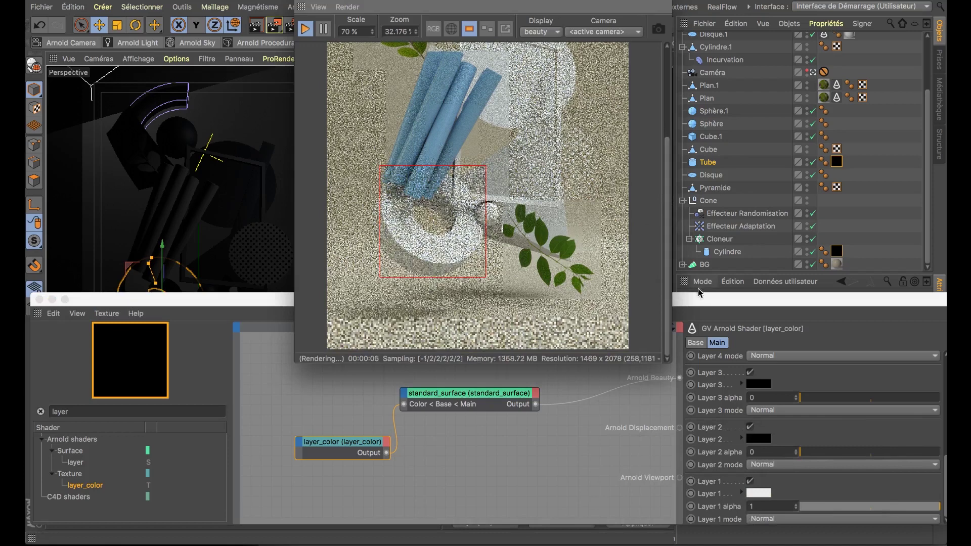
{"action": "left_click", "coordinate": [698, 302]}
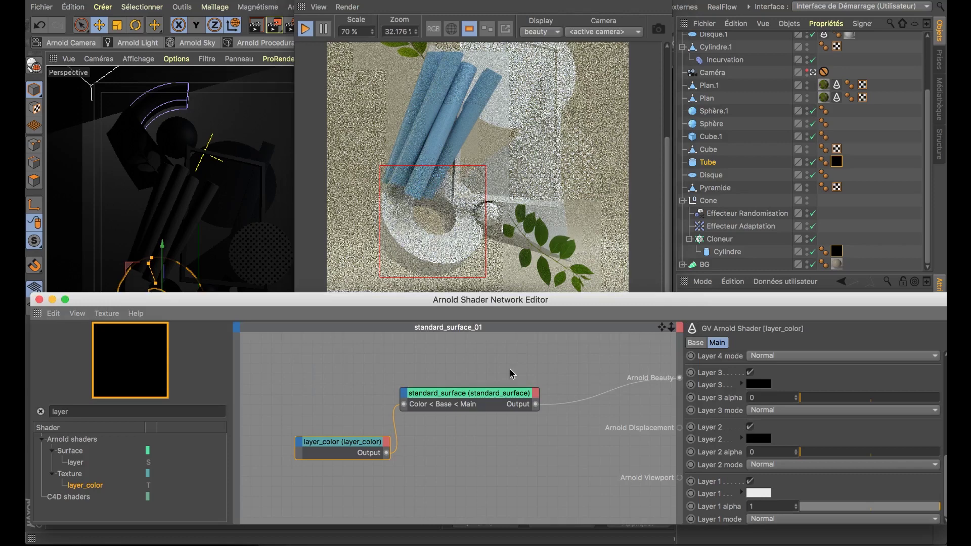
{"action": "key", "text": "super+Tab"}
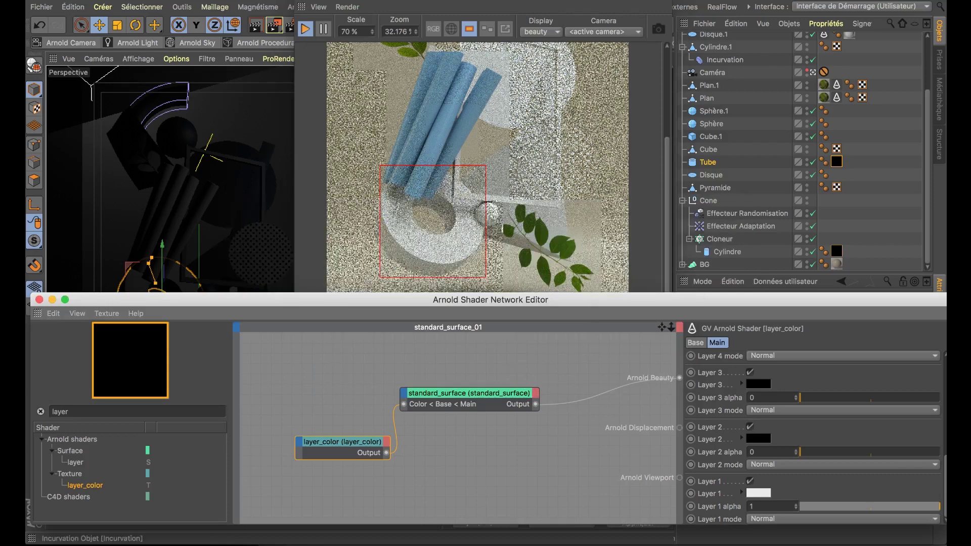
{"action": "left_click", "coordinate": [782, 0]}
{"action": "left_click", "coordinate": [794, 6]}
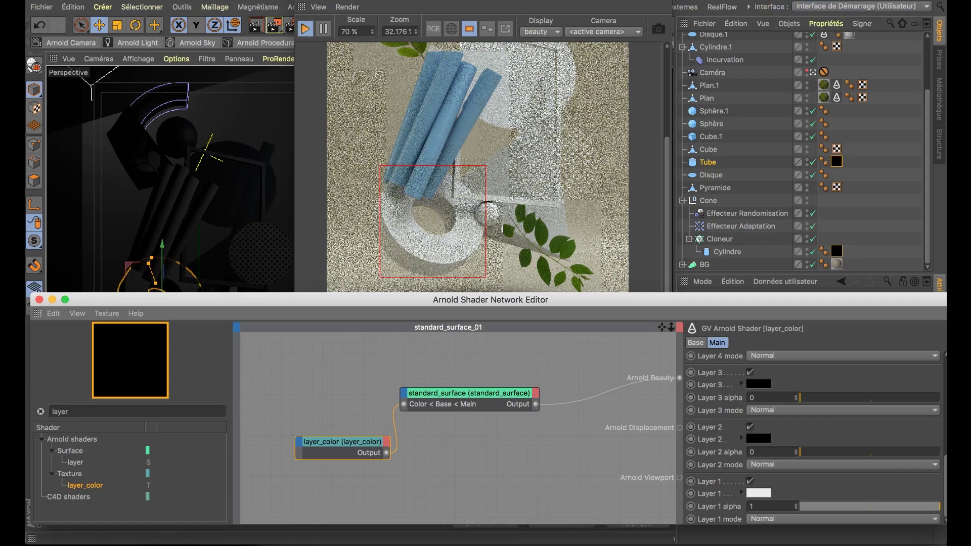
{"action": "key", "text": "super+Tab"}
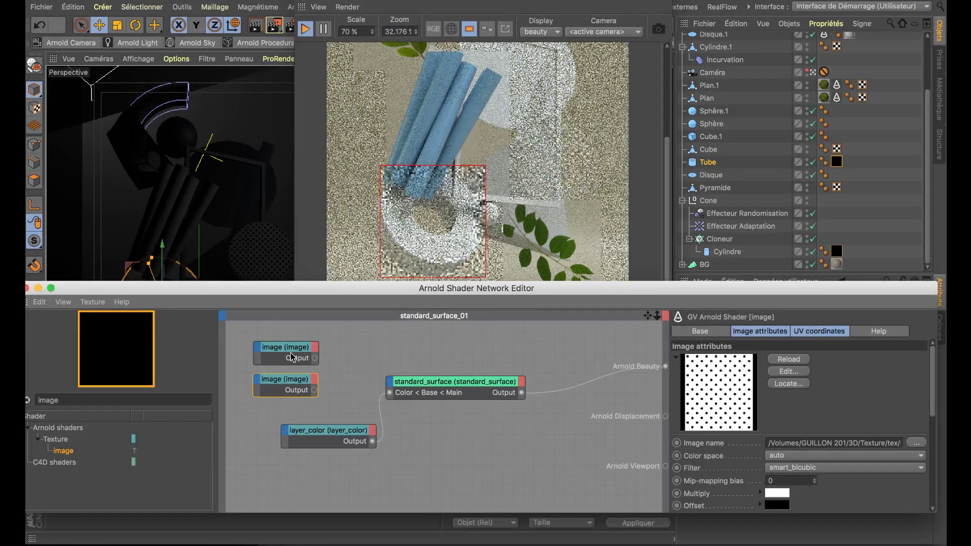
- Connect the color-dots.jpg image node to Layer 2 of layer_color and the black-dots.jpg image node to Layer 2 alpha
{"action": "left_click", "coordinate": [298, 349]}
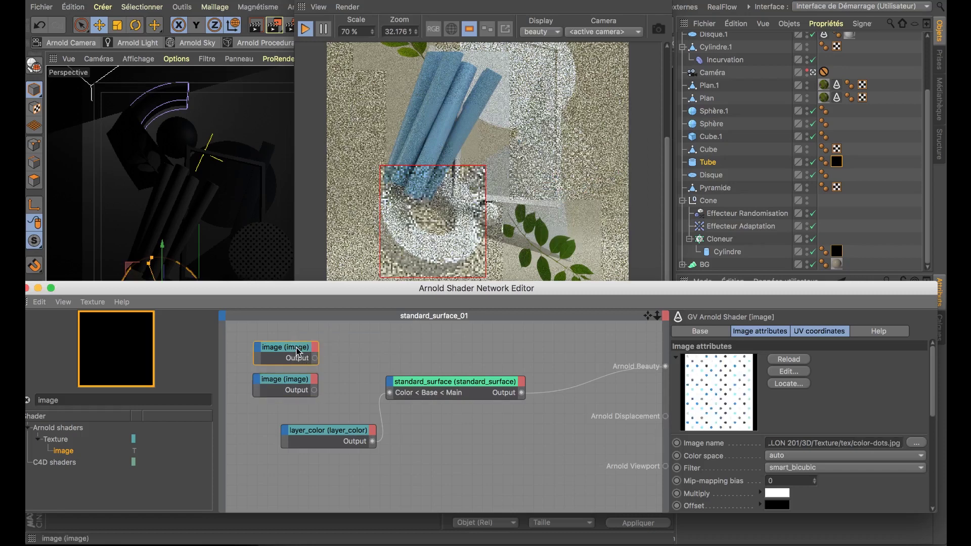
{"action": "left_click", "coordinate": [299, 377]}
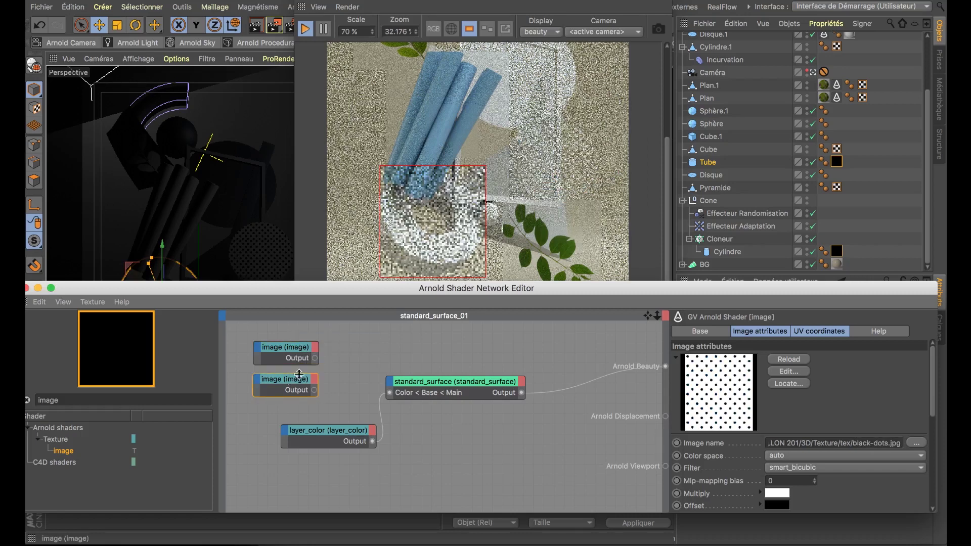
{"action": "left_click_drag", "start_coordinate": [322, 403], "coordinate": [337, 501]}
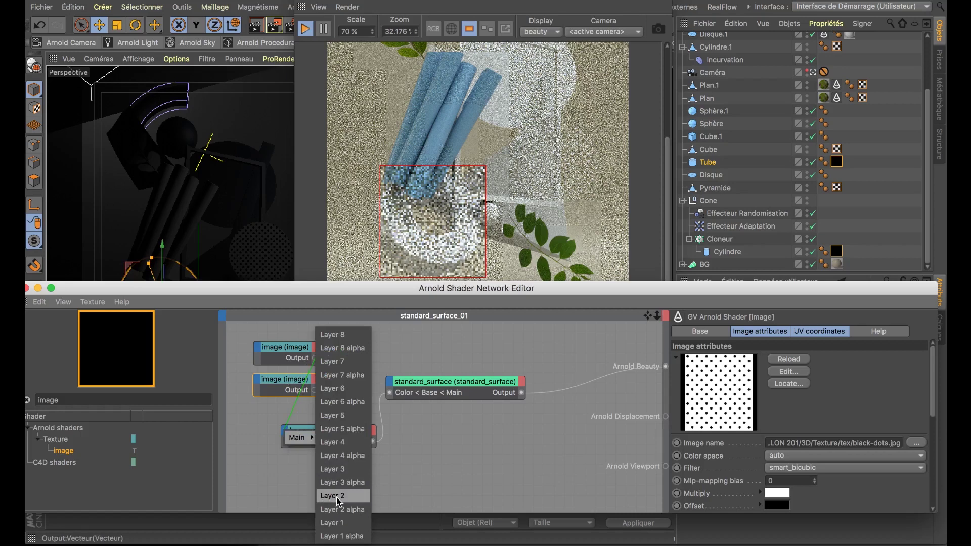
{"action": "left_click_drag", "start_coordinate": [338, 501], "coordinate": [337, 498]}
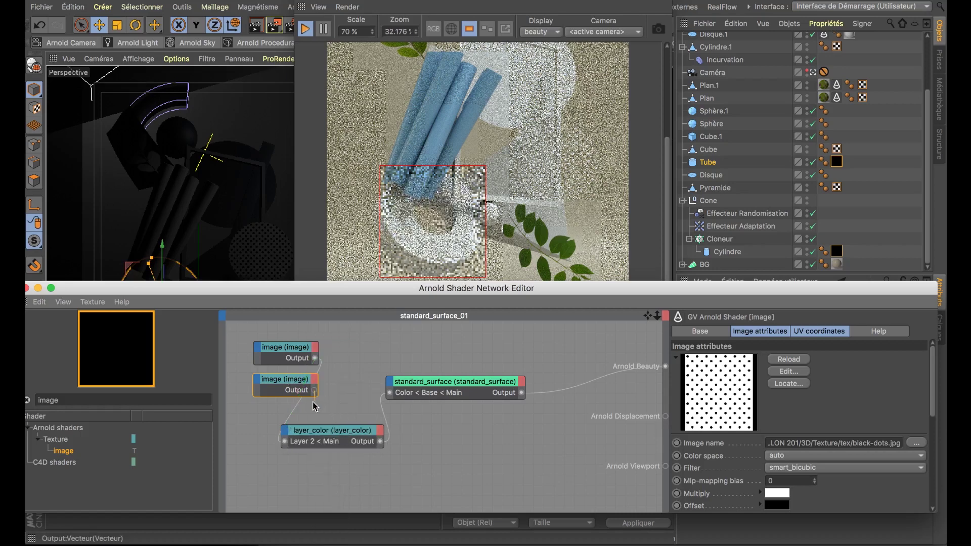
{"action": "left_click", "coordinate": [286, 434]}
{"action": "mouse_move", "coordinate": [300, 439]}
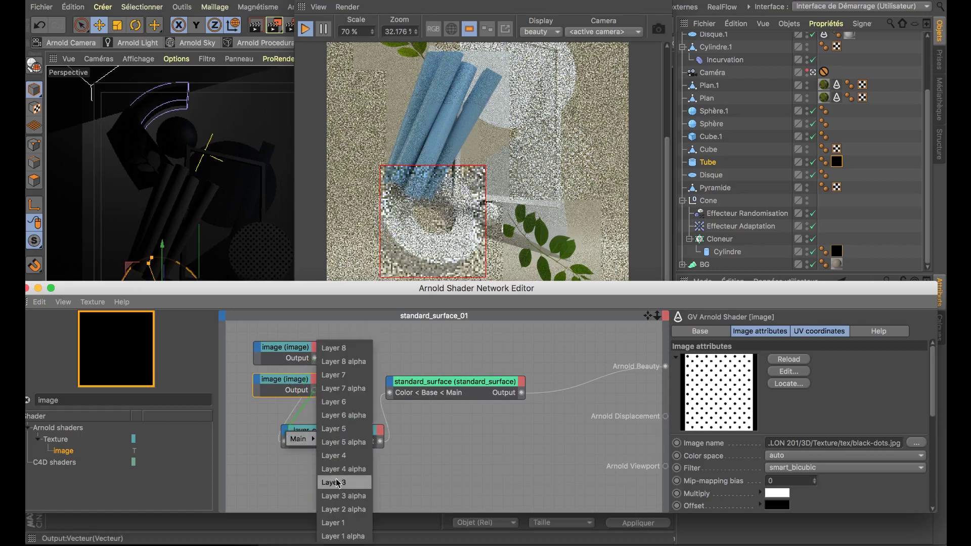
{"action": "left_click", "coordinate": [343, 511]}
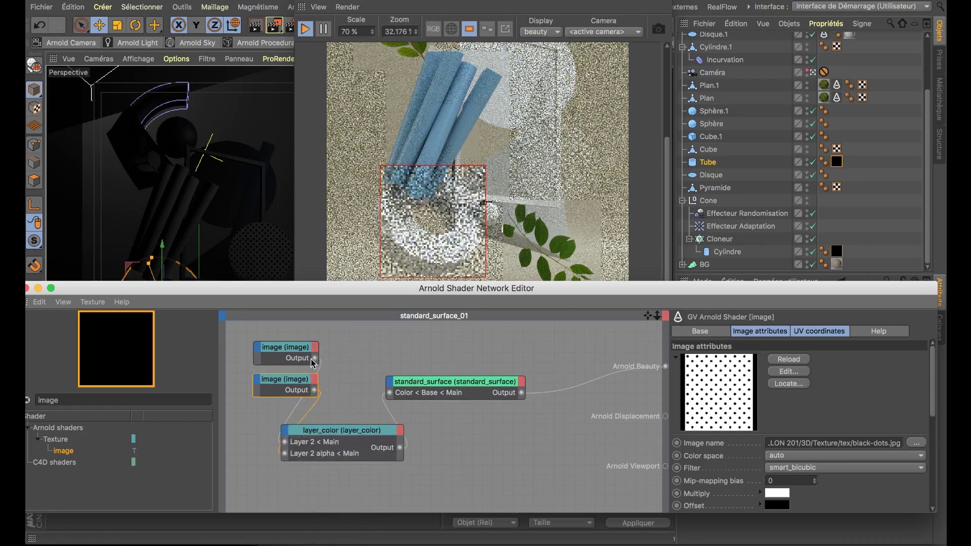
- Connect the color-dots.jpg image directly to Arnold Beauty and set the black-dots.jpg image's color space to linear
{"action": "left_click_drag", "start_coordinate": [315, 359], "coordinate": [666, 368]}
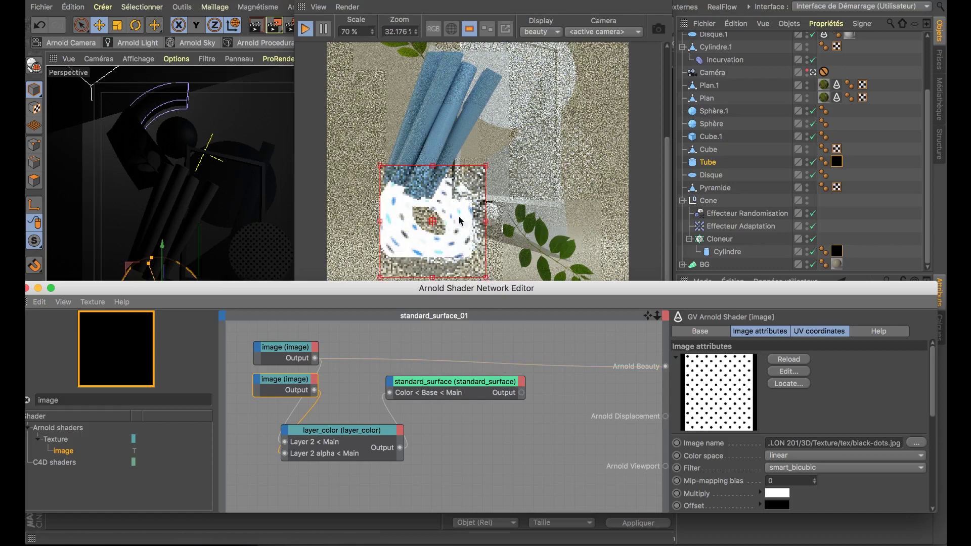
{"action": "left_click_drag", "start_coordinate": [455, 294], "coordinate": [409, 327]}
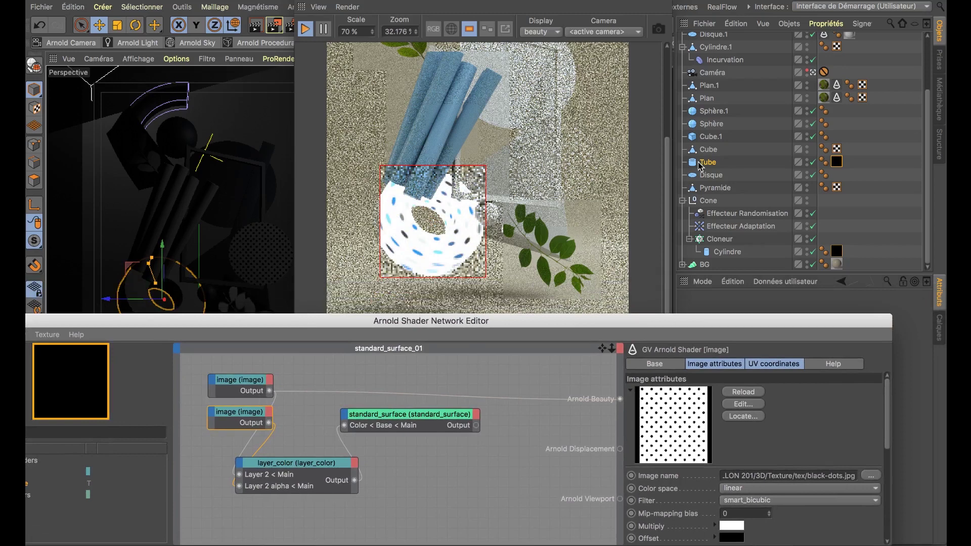
- Try Sphérique and Cylindrique projection on the Tube's texture tag, and settle on Cubique
{"action": "left_click", "coordinate": [837, 162]}
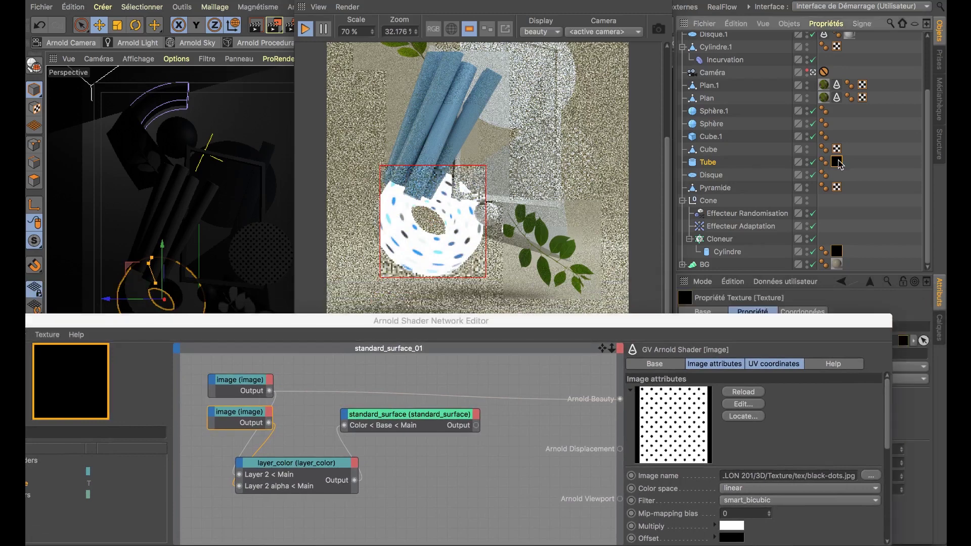
{"action": "left_click_drag", "start_coordinate": [815, 328], "coordinate": [578, 346]}
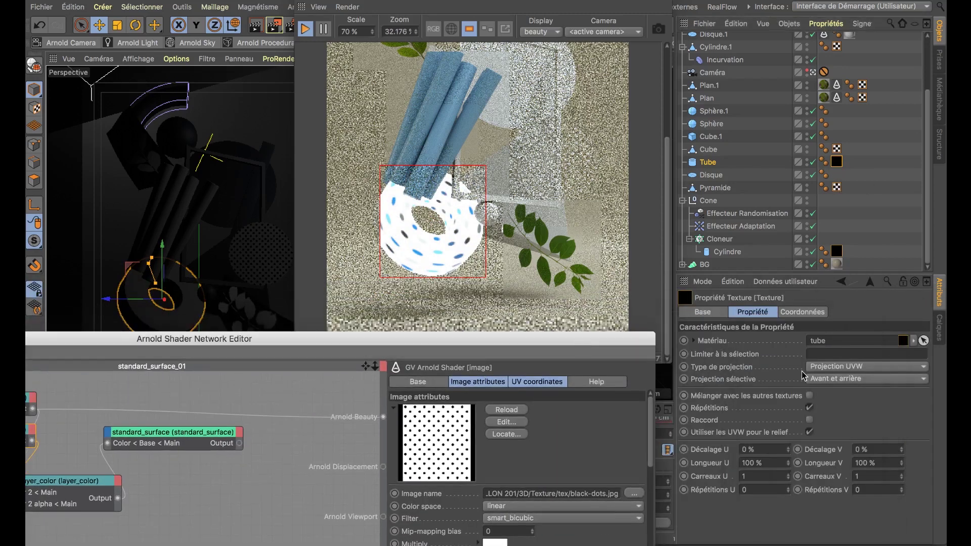
{"action": "left_click", "coordinate": [879, 367]}
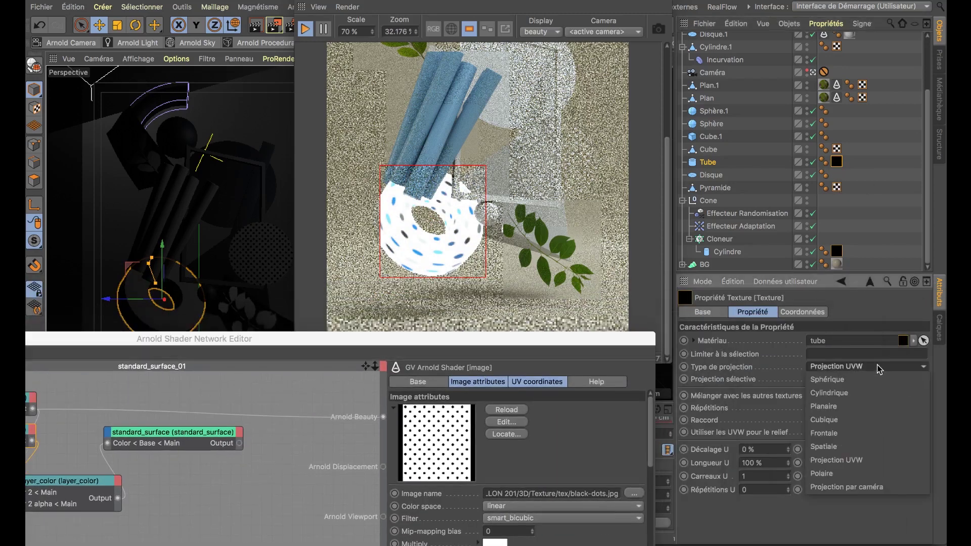
{"action": "left_click", "coordinate": [848, 380]}
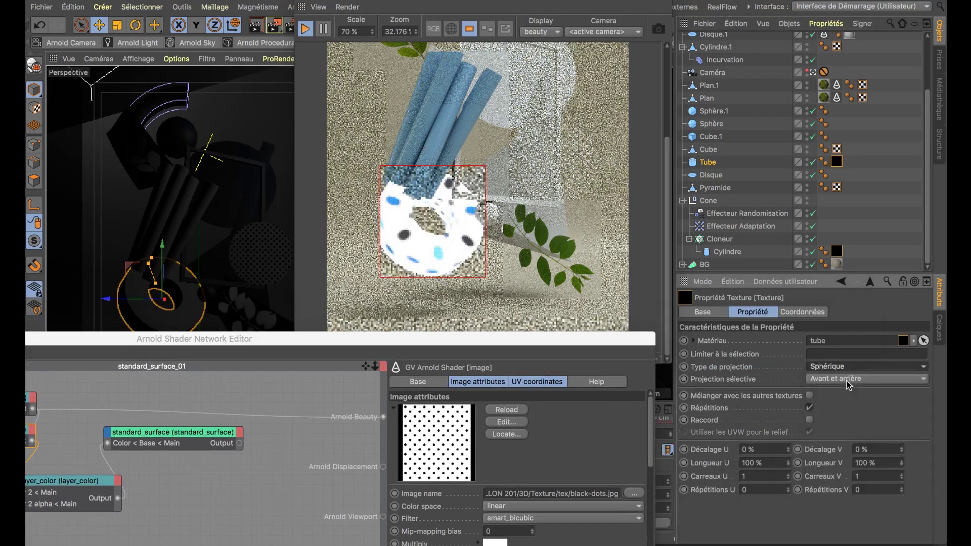
{"action": "left_click", "coordinate": [855, 367]}
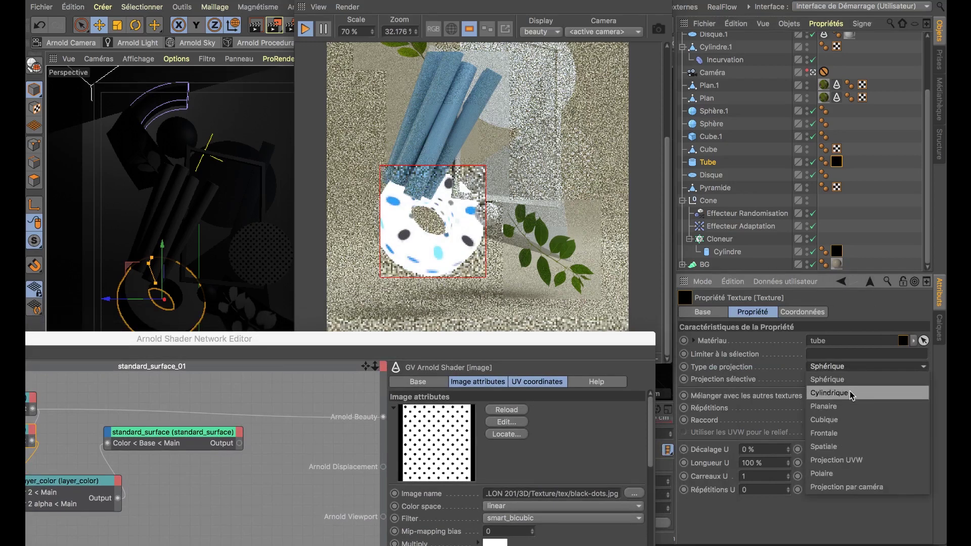
{"action": "left_click", "coordinate": [829, 393]}
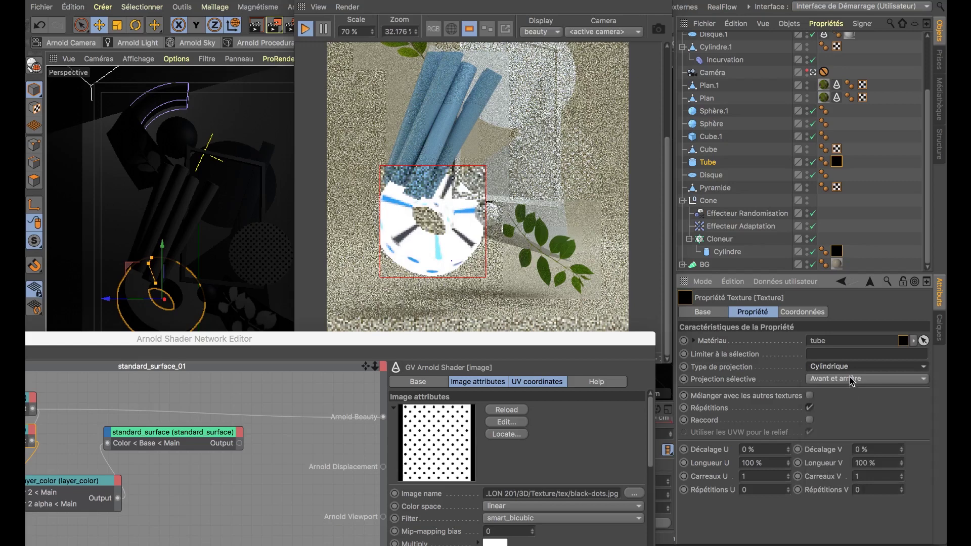
{"action": "left_click", "coordinate": [851, 367]}
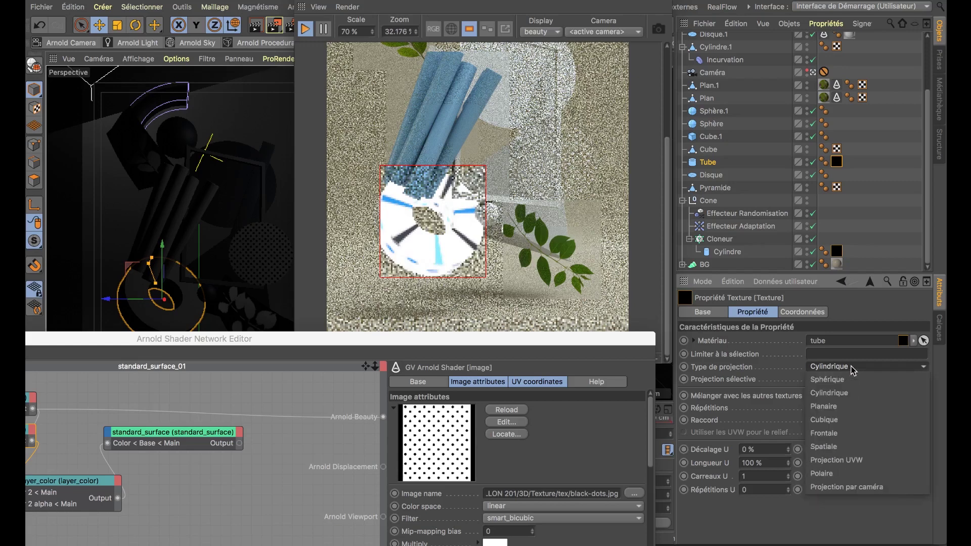
{"action": "left_click", "coordinate": [844, 420]}
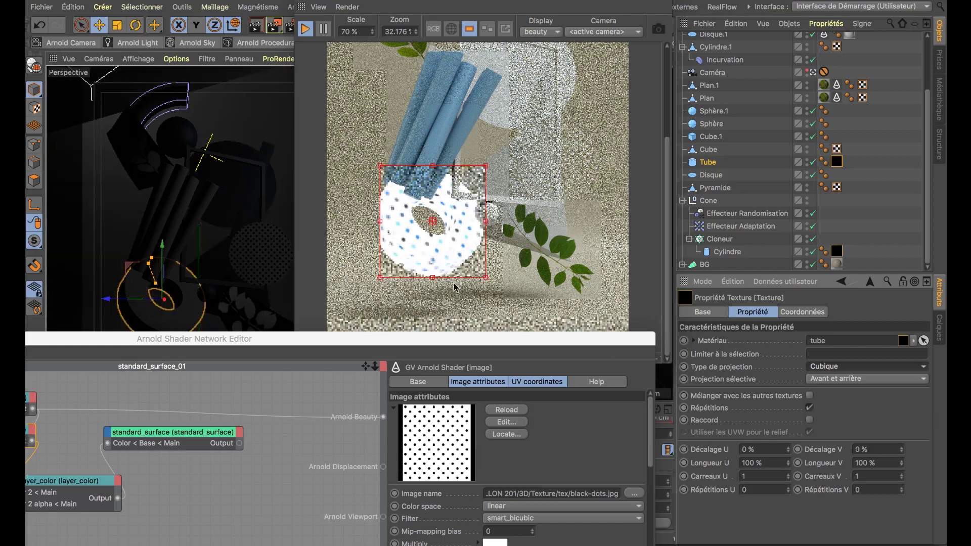
- Select the color-dots.jpg image node and set Scale U and Scale V to 2 in its UV coordinates
{"action": "left_click_drag", "start_coordinate": [491, 341], "coordinate": [661, 318]}
{"action": "left_click_drag", "start_coordinate": [229, 360], "coordinate": [191, 383]}
{"action": "left_click_drag", "start_coordinate": [319, 310], "coordinate": [361, 310]}
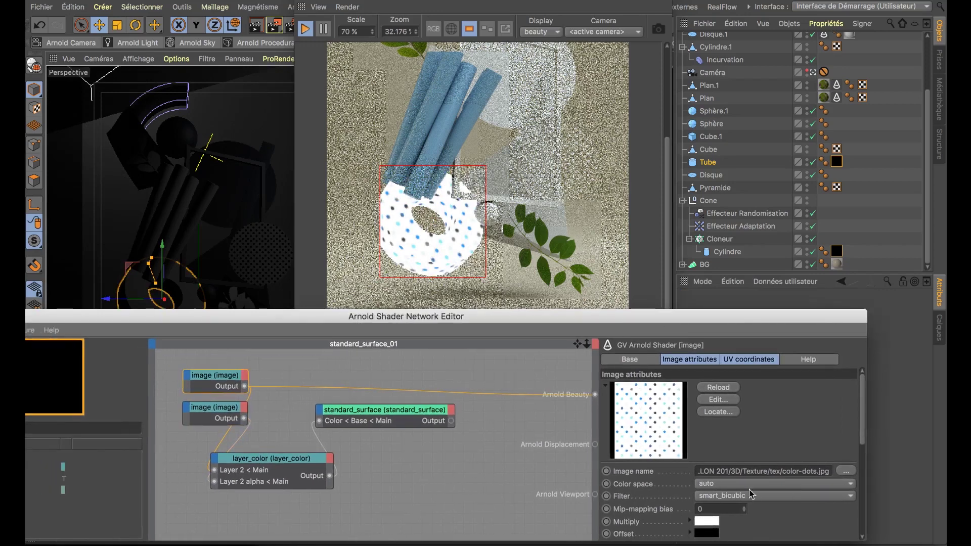
{"action": "left_click", "coordinate": [760, 361]}
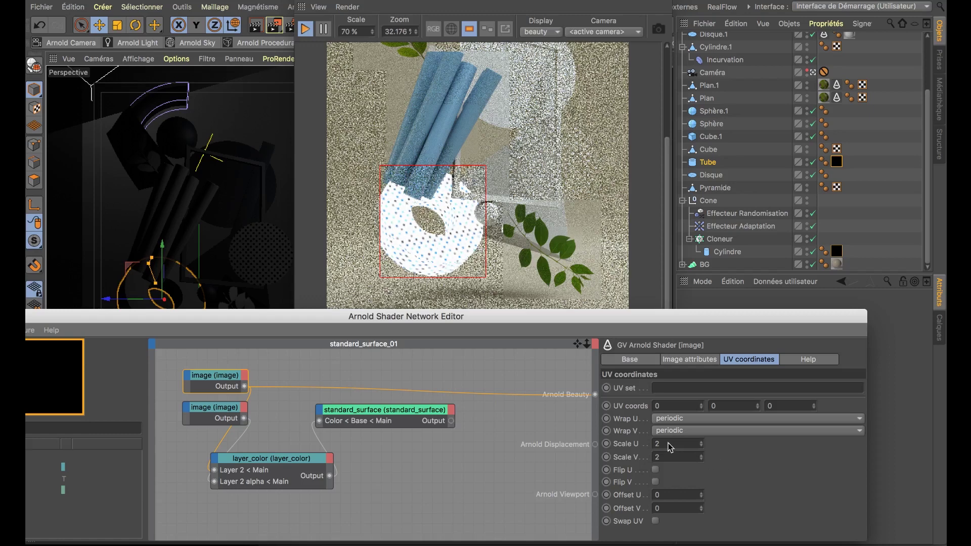
- Set the color-dots.jpg image's Scale U and Scale V to 1.5
{"action": "type", "text": "1"}
{"action": "key", "text": "Return"}
{"action": "type", "text": ",5"}
{"action": "key", "text": "Tab"}
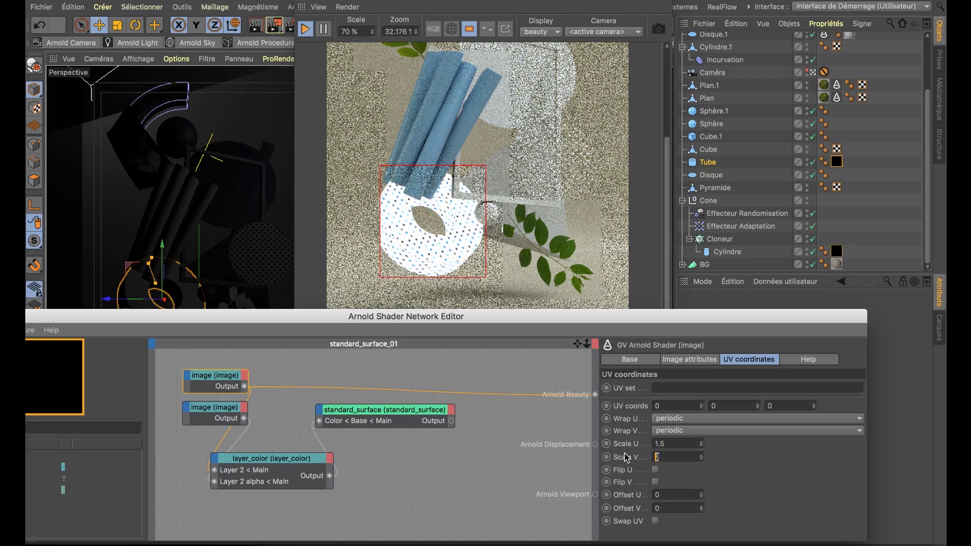
{"action": "type", "text": "1,5"}
{"action": "key", "text": "Return"}
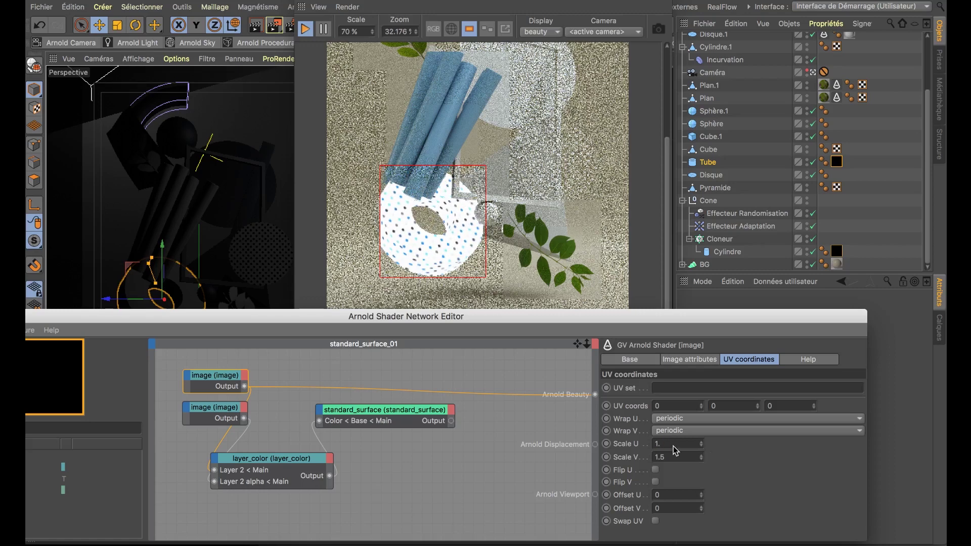
- Try 1.8 for the color-dots.jpg image's Scale U and Scale V, and settle on 1.9 for both
{"action": "type", "text": "8"}
{"action": "key", "text": "Return"}
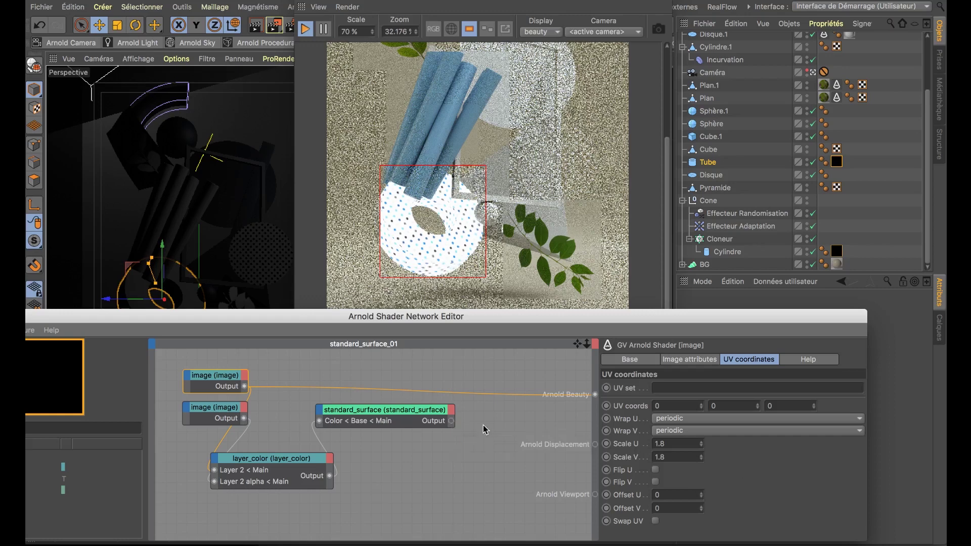
{"action": "left_click", "coordinate": [674, 443]}
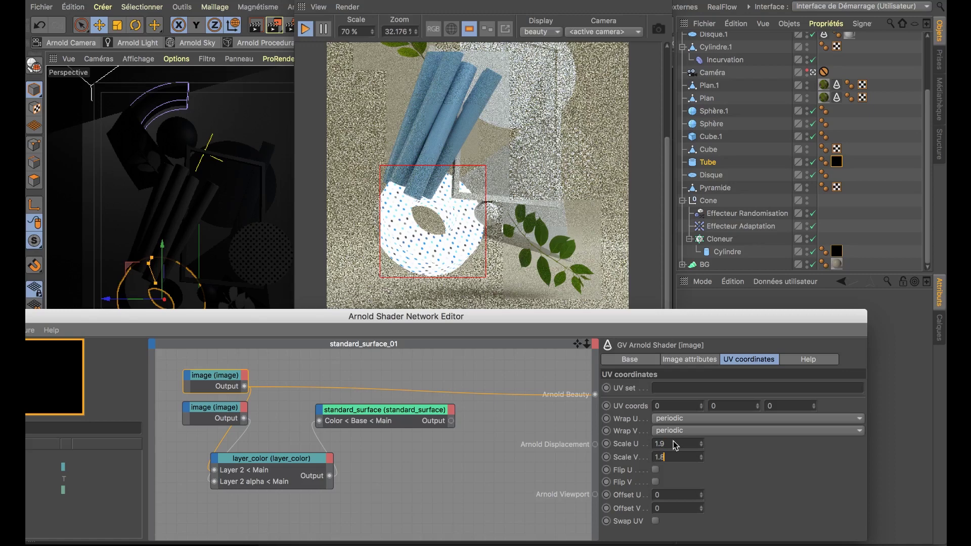
{"action": "key", "text": "BackSpace"}
{"action": "type", "text": "9"}
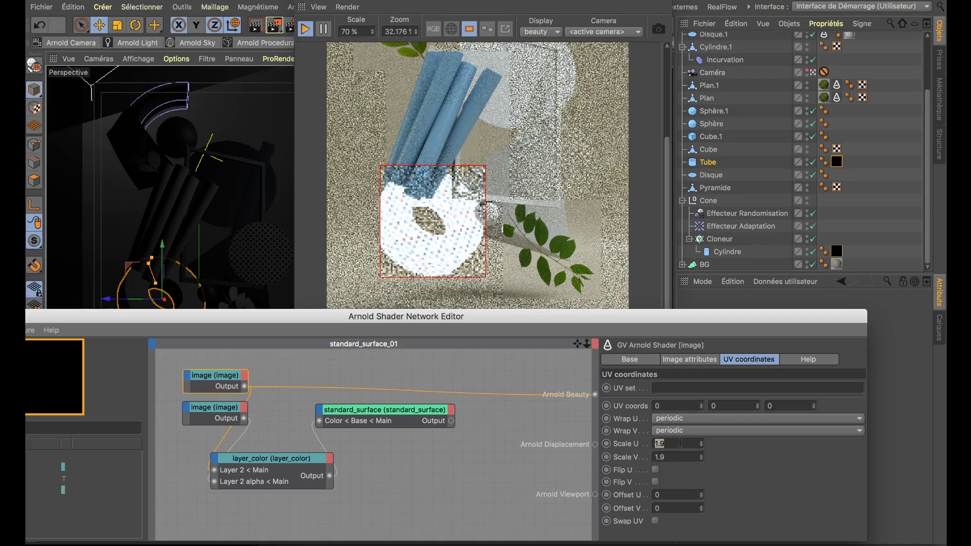
- Set the lower image node's Scale U and Scale V to 1.9 in its UV coordinates
{"action": "left_click", "coordinate": [234, 414]}
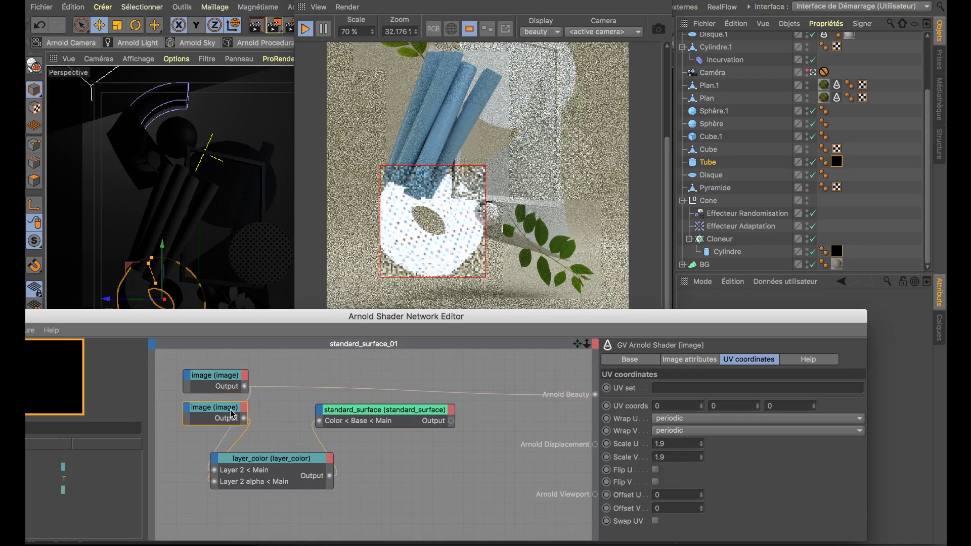
{"action": "left_click", "coordinate": [665, 445]}
{"action": "type", "text": "1.9"}
{"action": "key", "text": "Tab"}
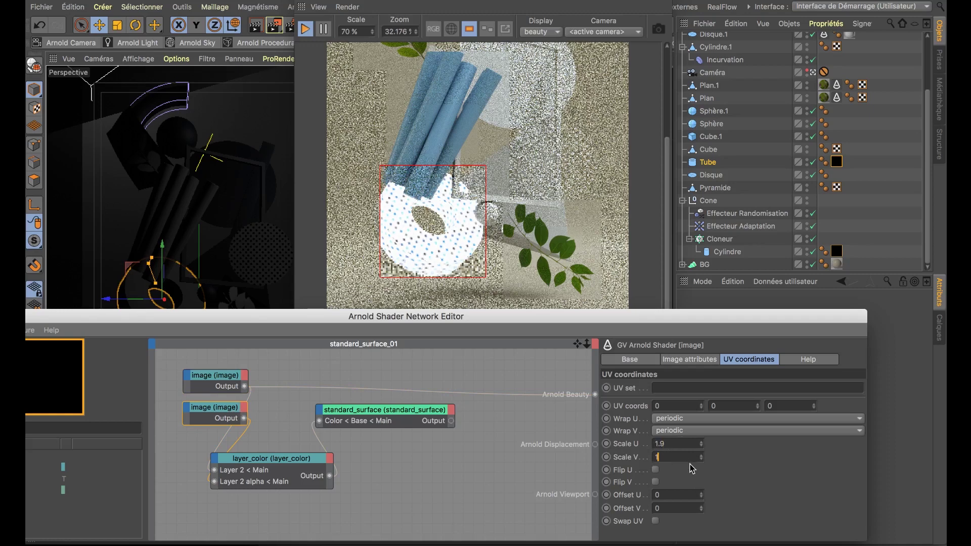
{"action": "type", "text": "1.9"}
{"action": "key", "text": "Return"}
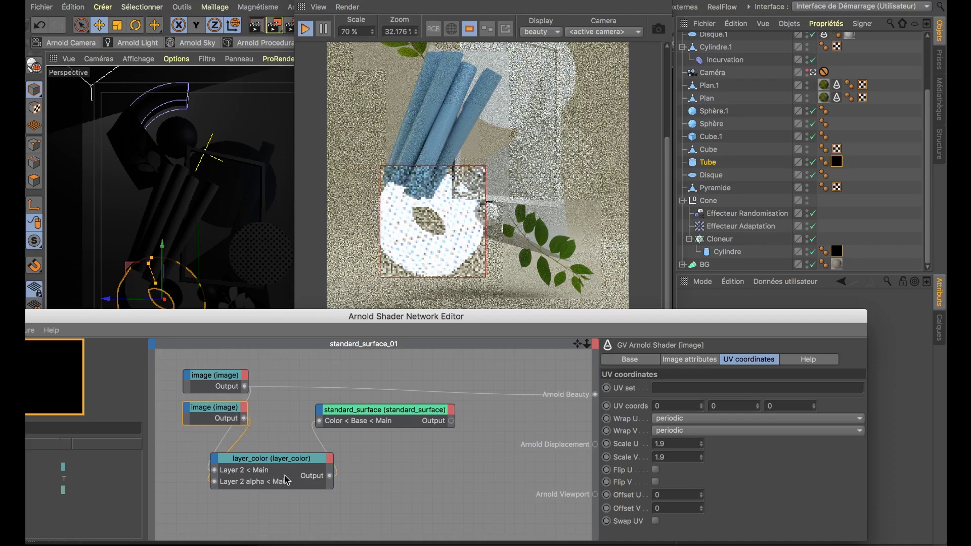
- Connect layer_color's Output to Arnold Beauty and spread the image, layer_color and standard_surface nodes apart
{"action": "left_click_drag", "start_coordinate": [331, 477], "coordinate": [595, 395]}
{"action": "left_click_drag", "start_coordinate": [275, 462], "coordinate": [359, 461]}
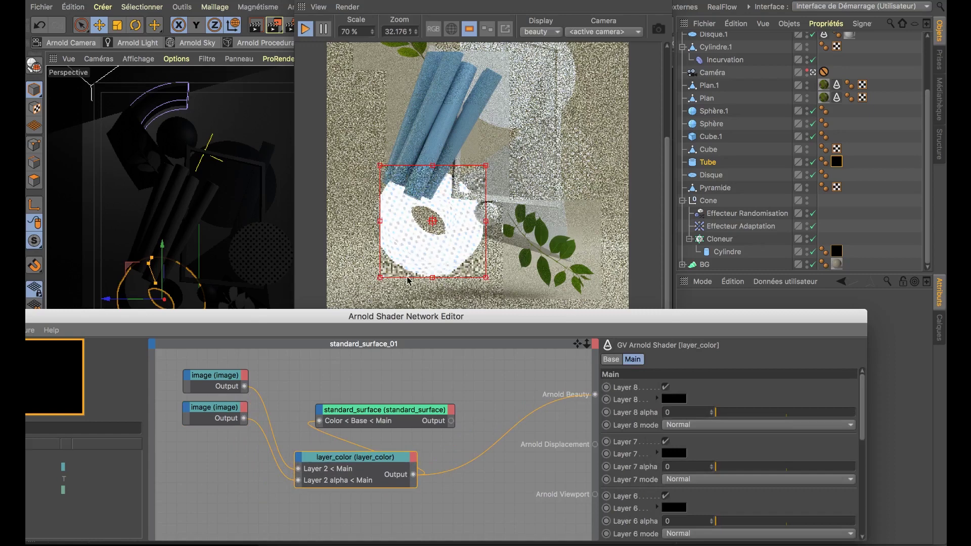
{"action": "left_click_drag", "start_coordinate": [391, 413], "coordinate": [460, 384]}
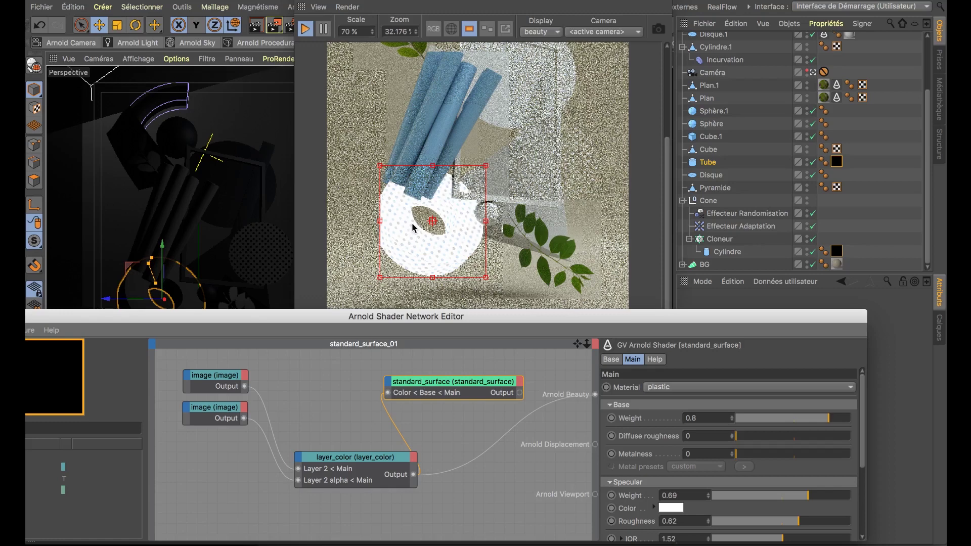
{"action": "left_click_drag", "start_coordinate": [218, 424], "coordinate": [213, 463]}
{"action": "left_click_drag", "start_coordinate": [305, 317], "coordinate": [385, 306]}
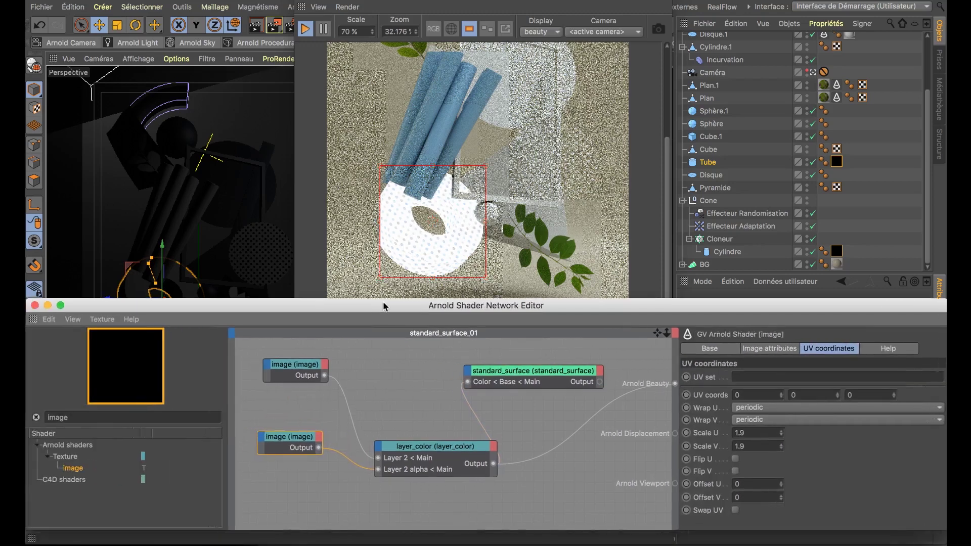
- Add a complement (invert) node and wire it between the lower image node and layer_color's Layer 2 alpha
{"action": "left_click", "coordinate": [114, 422]}
{"action": "type", "text": "complement"}
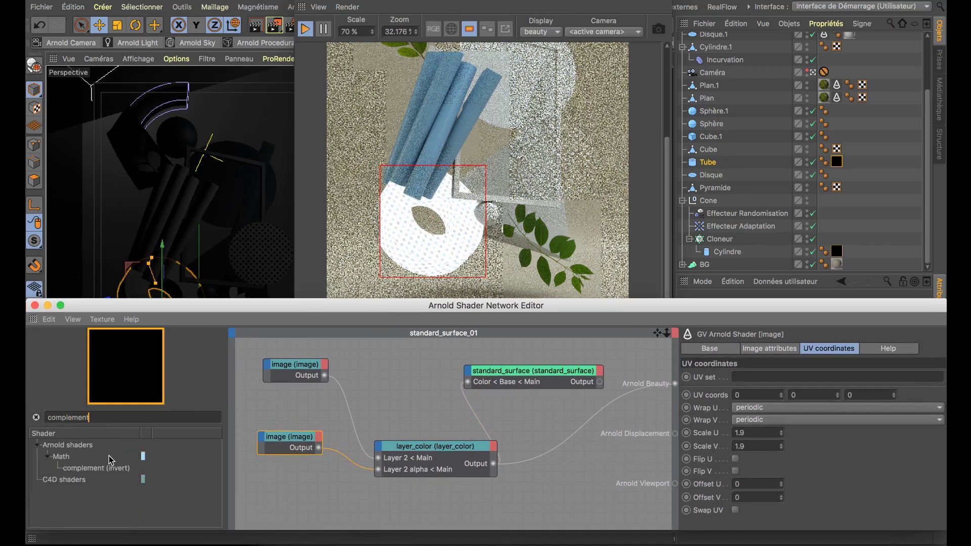
{"action": "left_click_drag", "start_coordinate": [326, 484], "coordinate": [327, 484]}
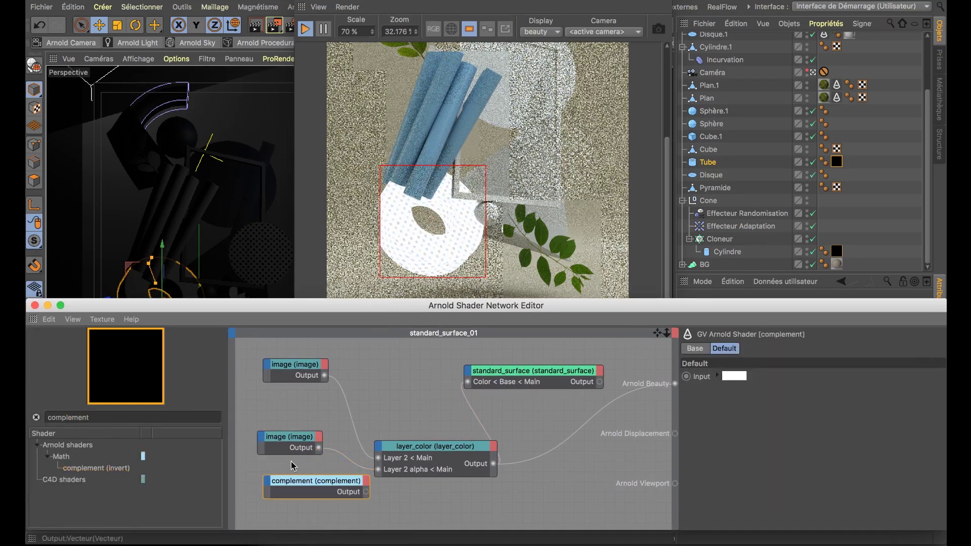
{"action": "left_click_drag", "start_coordinate": [266, 485], "coordinate": [267, 485]}
{"action": "left_click", "coordinate": [313, 488]}
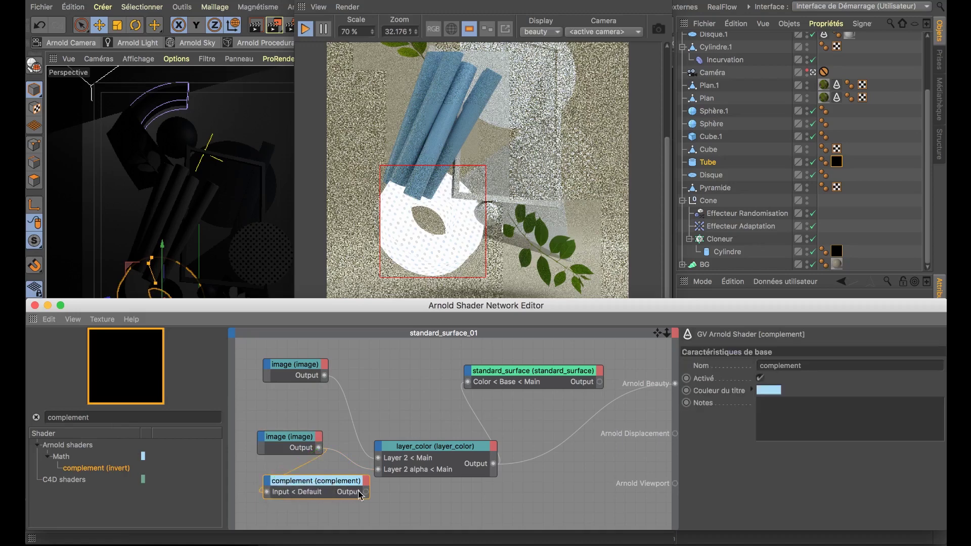
{"action": "left_click_drag", "start_coordinate": [366, 492], "coordinate": [379, 475]}
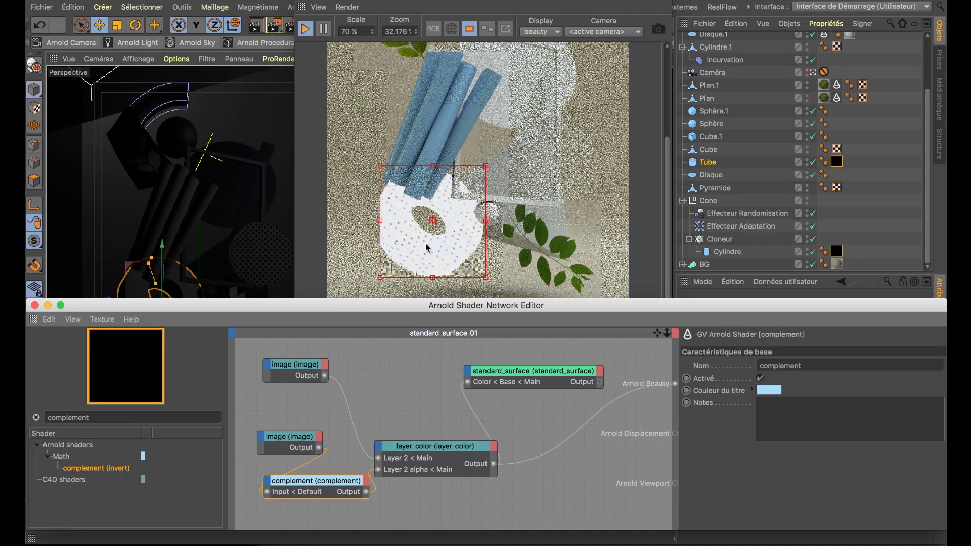
- Try red as the layer_color node's Layer 1 color, and undo the color change
{"action": "left_click_drag", "start_coordinate": [493, 468], "coordinate": [555, 467]}
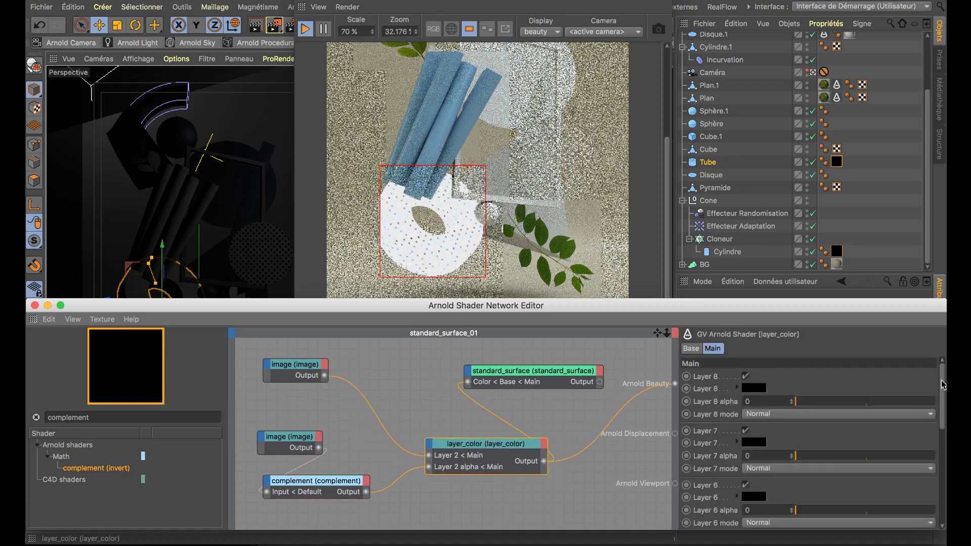
{"action": "scroll", "coordinate": [810, 455], "scroll_direction": "down", "scroll_amount": 10}
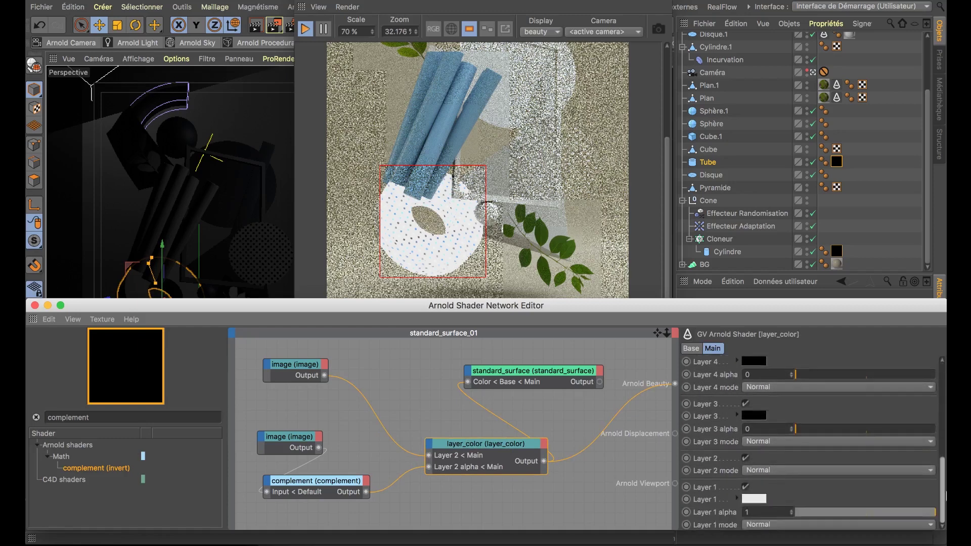
{"action": "left_click", "coordinate": [759, 500]}
{"action": "left_click_drag", "start_coordinate": [738, 498], "coordinate": [855, 497]}
{"action": "left_click", "coordinate": [781, 531]}
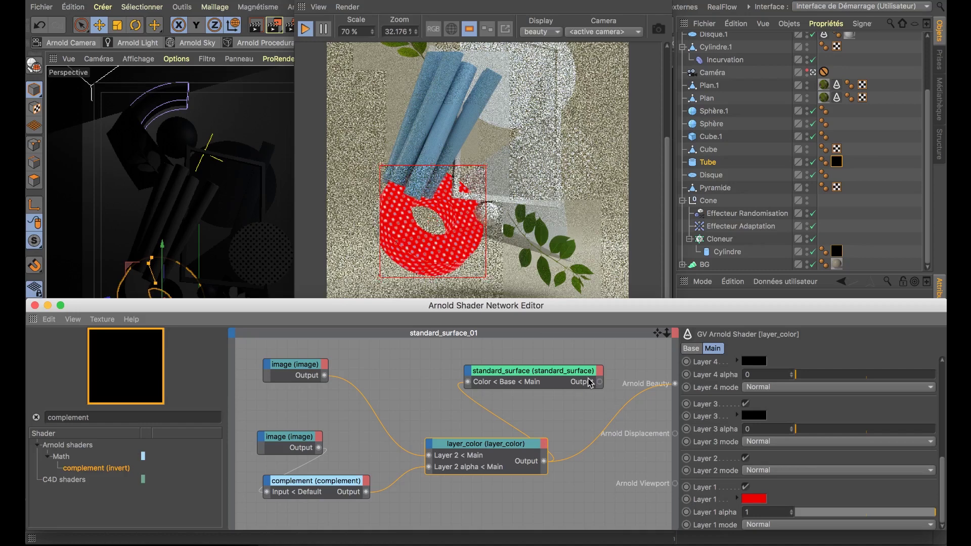
{"action": "key", "text": "super+z"}
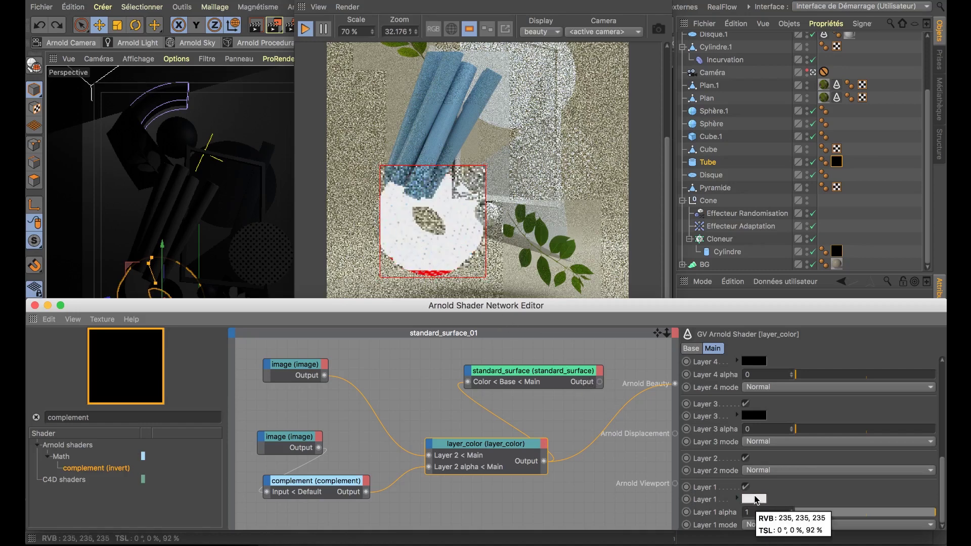
- Connect standard_surface's Output to Arnold Beauty and set its Specular Weight to 0.24
{"action": "left_click_drag", "start_coordinate": [600, 383], "coordinate": [676, 384]}
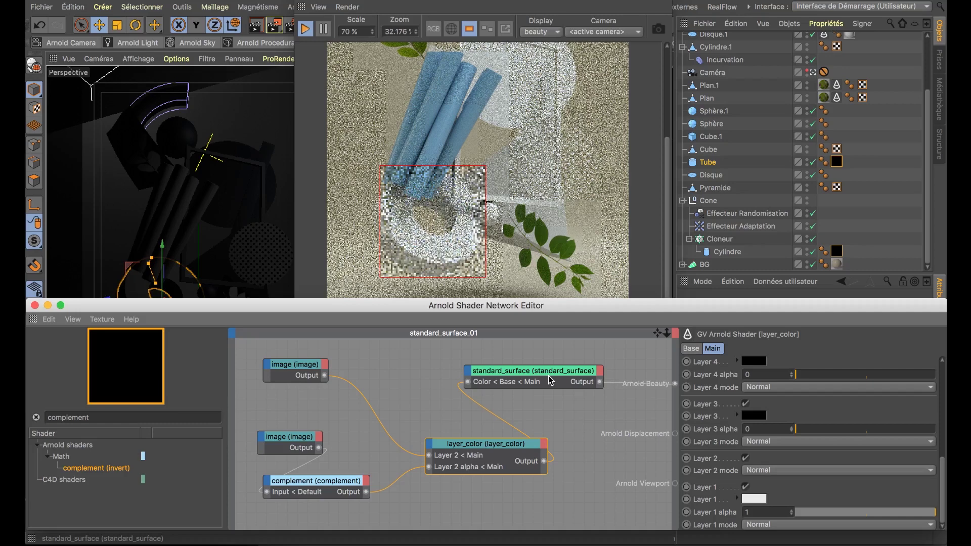
{"action": "left_click", "coordinate": [551, 381]}
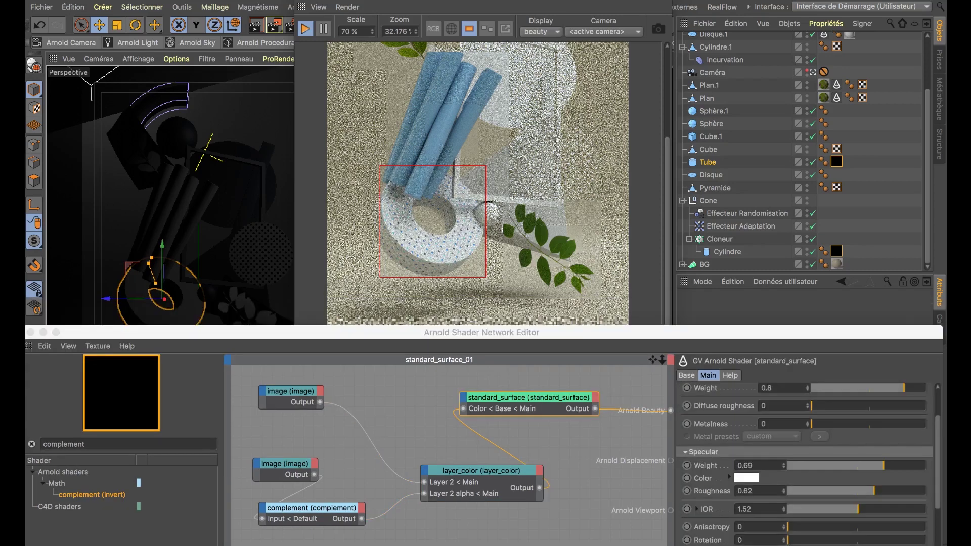
{"action": "left_click", "coordinate": [548, 403]}
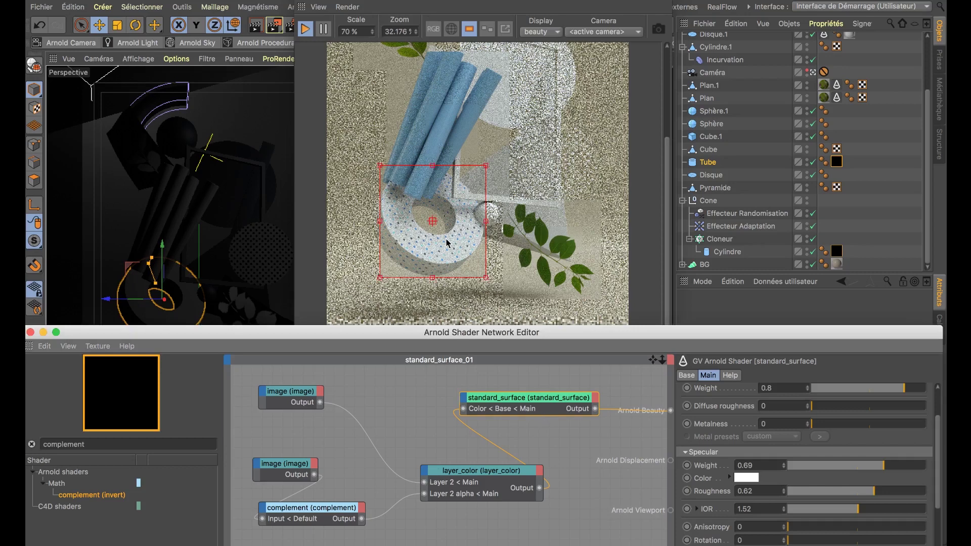
{"action": "left_click", "coordinate": [822, 466]}
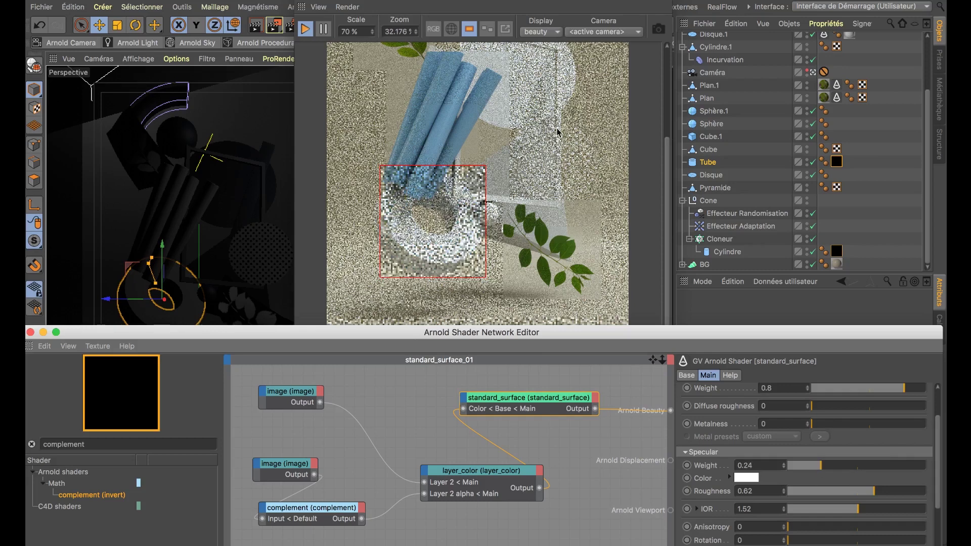
- Move the Shader Network Editor off the material list and select the unnamed standard surface material beside tube
{"action": "left_click", "coordinate": [669, 144]}
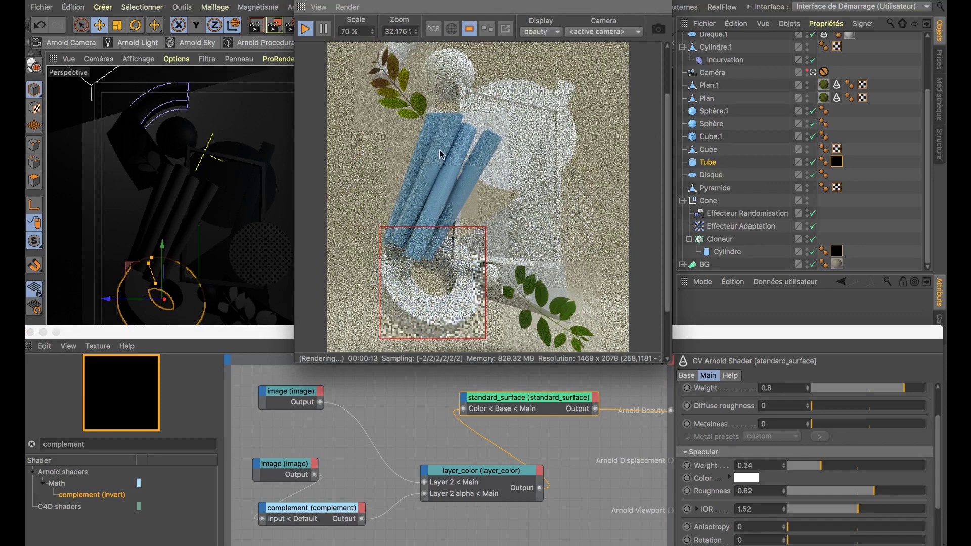
{"action": "left_click", "coordinate": [241, 331]}
{"action": "left_click_drag", "start_coordinate": [240, 332], "coordinate": [520, 273]}
{"action": "left_click", "coordinate": [91, 493]}
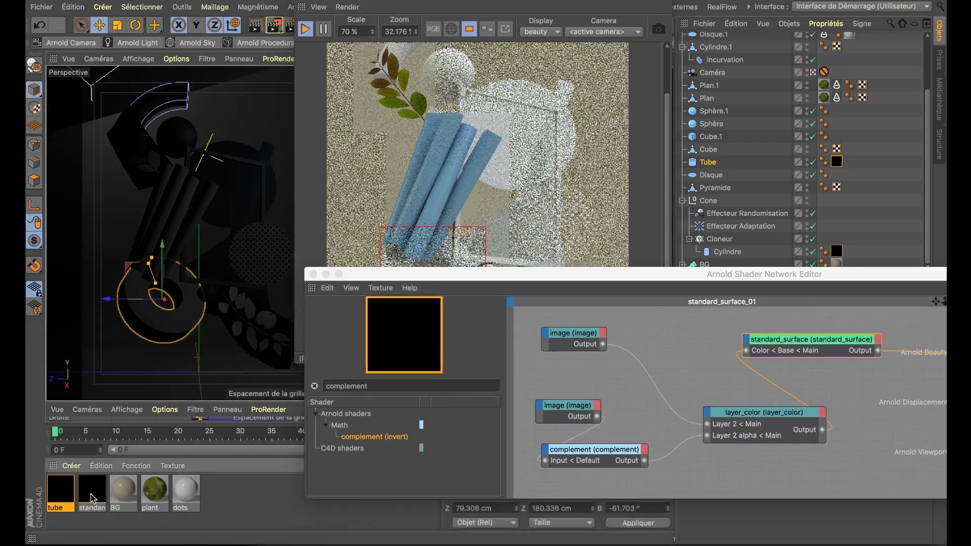
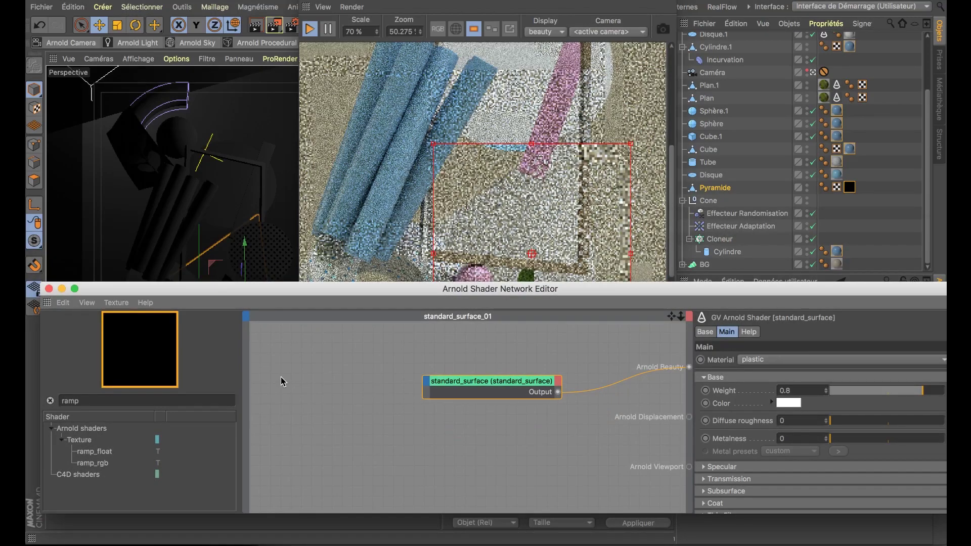
- Add an image node to the Pyramide's standard_surface material and browse the folders for its texture file
{"action": "type", "text": "IMAGE"}
{"action": "double_click", "coordinate": [175, 402]}
{"action": "type", "text": "IM"}
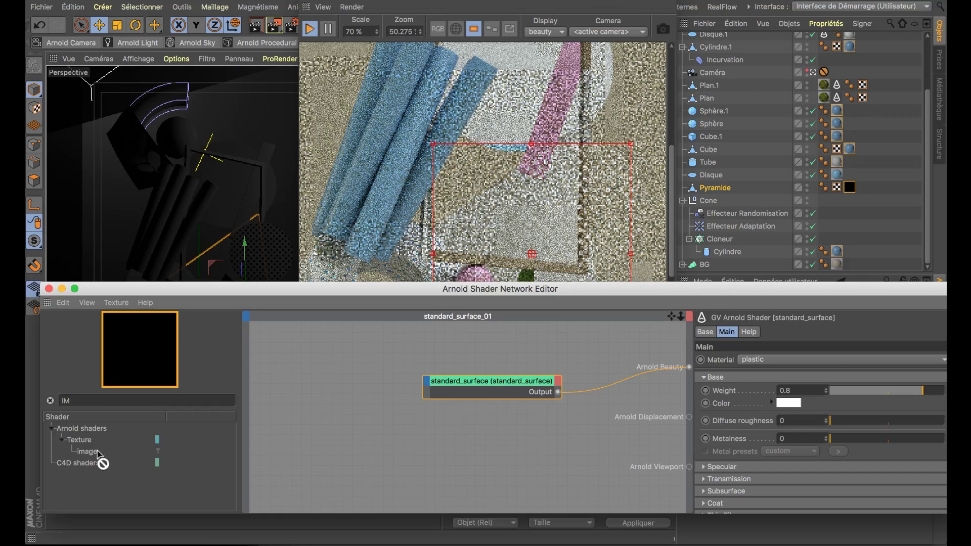
{"action": "left_click", "coordinate": [354, 403]}
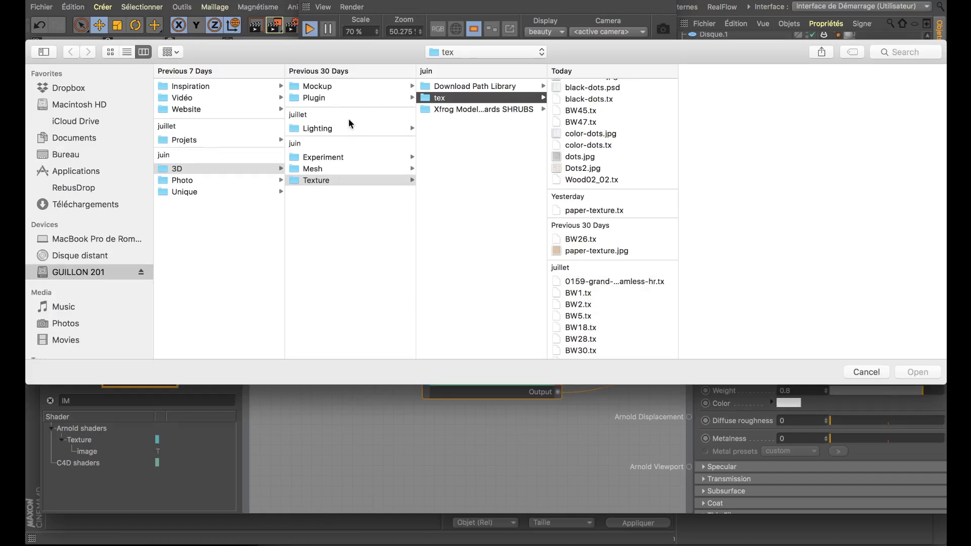
{"action": "left_click", "coordinate": [353, 98]}
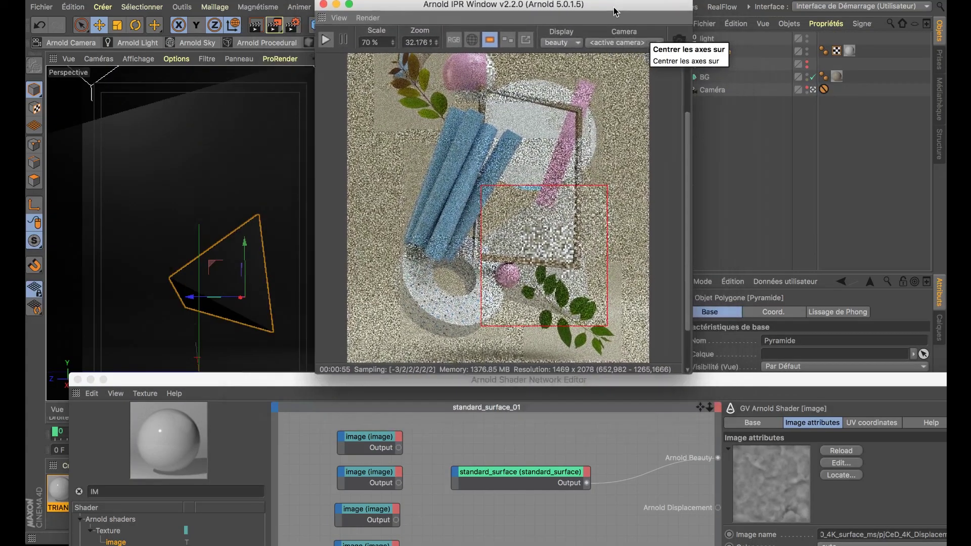
- Rearrange the Shader Network Editor and IPR windows to uncover the object list, and start the IPR render
{"action": "left_click_drag", "start_coordinate": [585, 381], "coordinate": [568, 321]}
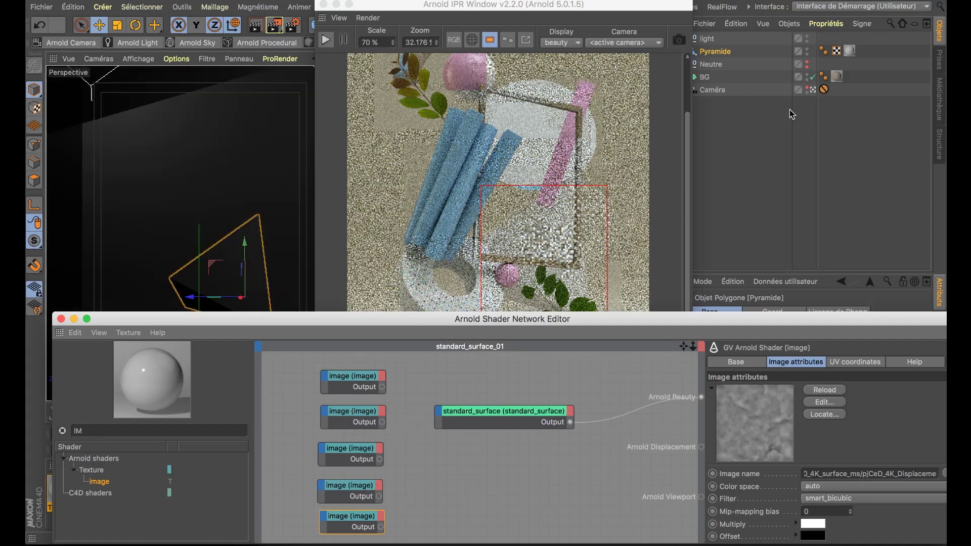
{"action": "left_click_drag", "start_coordinate": [685, 11], "coordinate": [671, 9]}
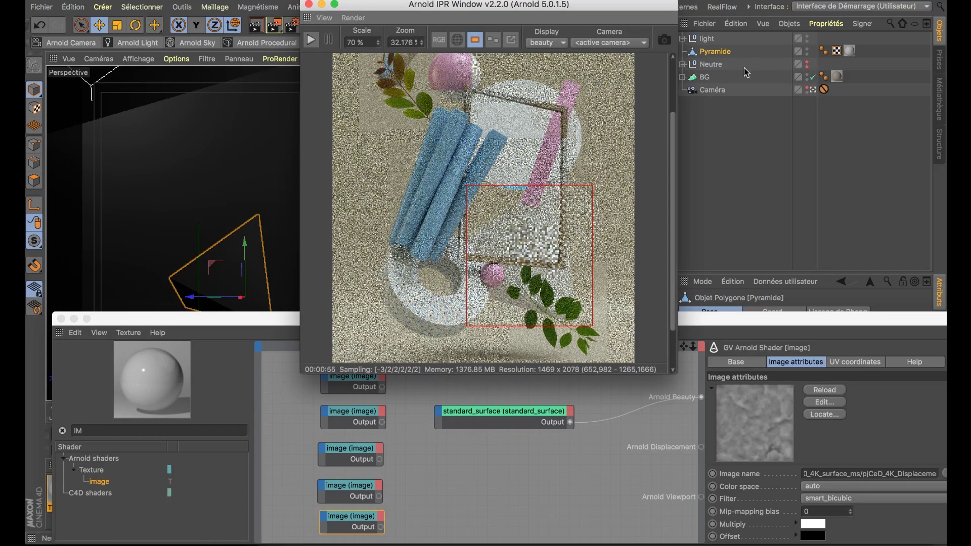
{"action": "left_click_drag", "start_coordinate": [718, 323], "coordinate": [699, 295]}
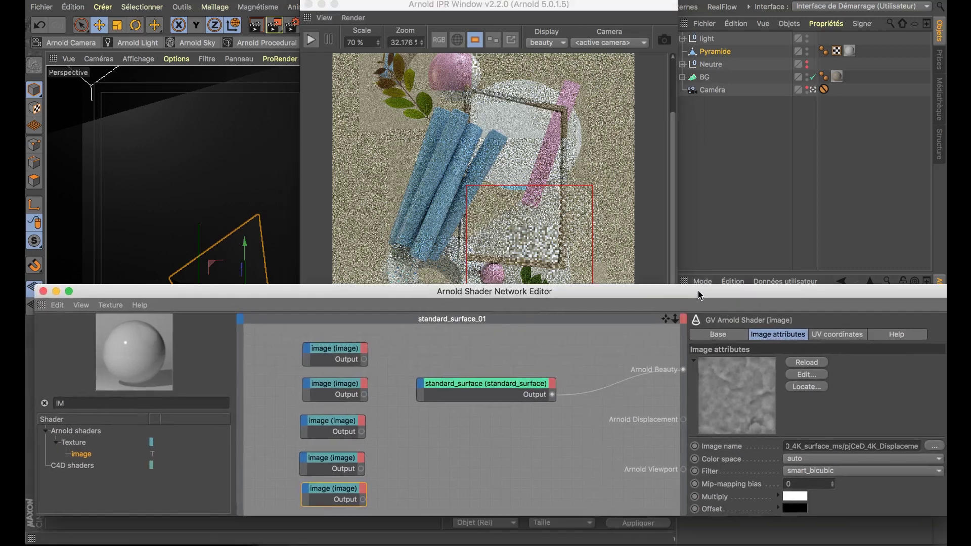
{"action": "left_click", "coordinate": [313, 39]}
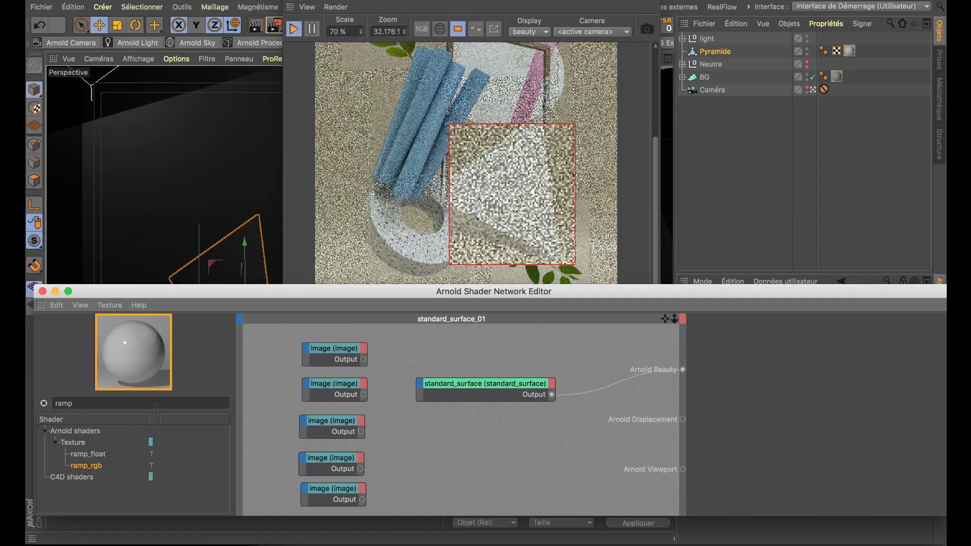
- Add a color_correct node, feed the topmost image node into its Input and connect its Output to Arnold Beauty
{"action": "key", "text": "super+a"}
{"action": "type", "text": "color"}
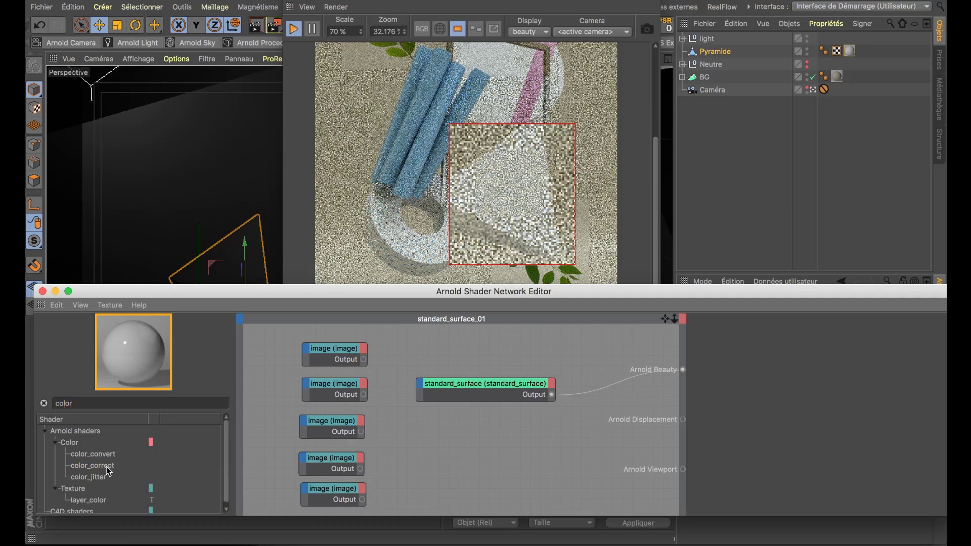
{"action": "left_click_drag", "start_coordinate": [107, 468], "coordinate": [453, 356]}
{"action": "left_click_drag", "start_coordinate": [368, 360], "coordinate": [407, 350]}
{"action": "left_click", "coordinate": [446, 352]}
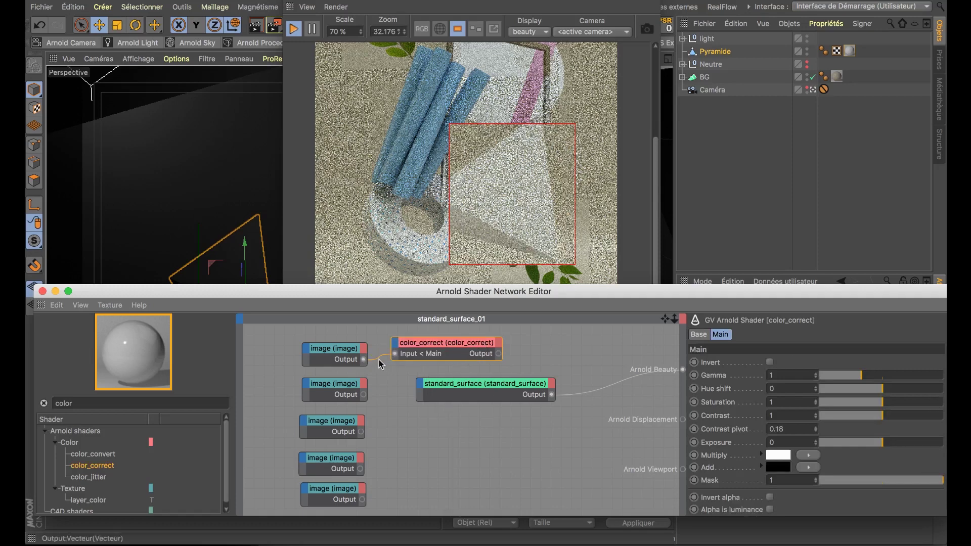
{"action": "left_click_drag", "start_coordinate": [499, 354], "coordinate": [683, 369]}
- Check the topmost image node's texture and set the color_correct node's Saturation to 0.52
{"action": "left_click", "coordinate": [342, 362]}
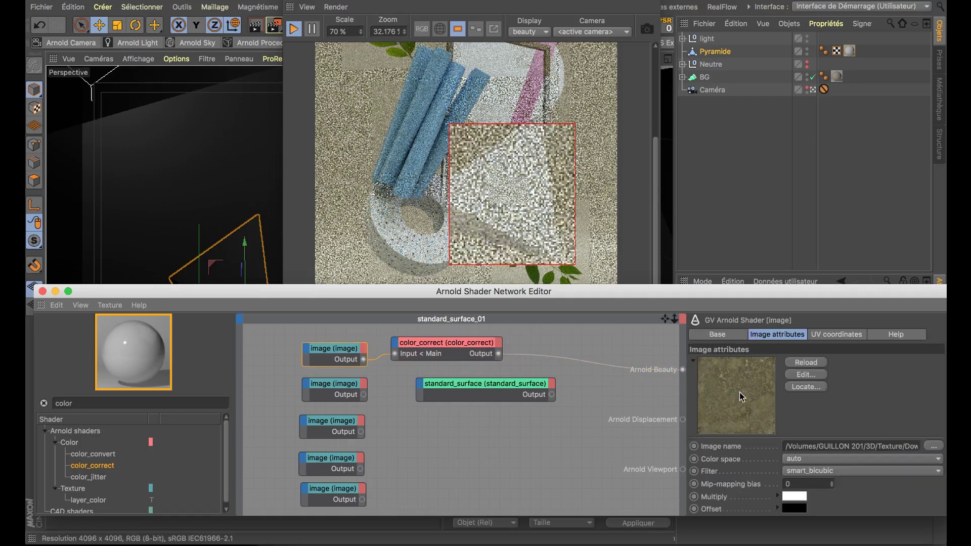
{"action": "mouse_move", "coordinate": [742, 398]}
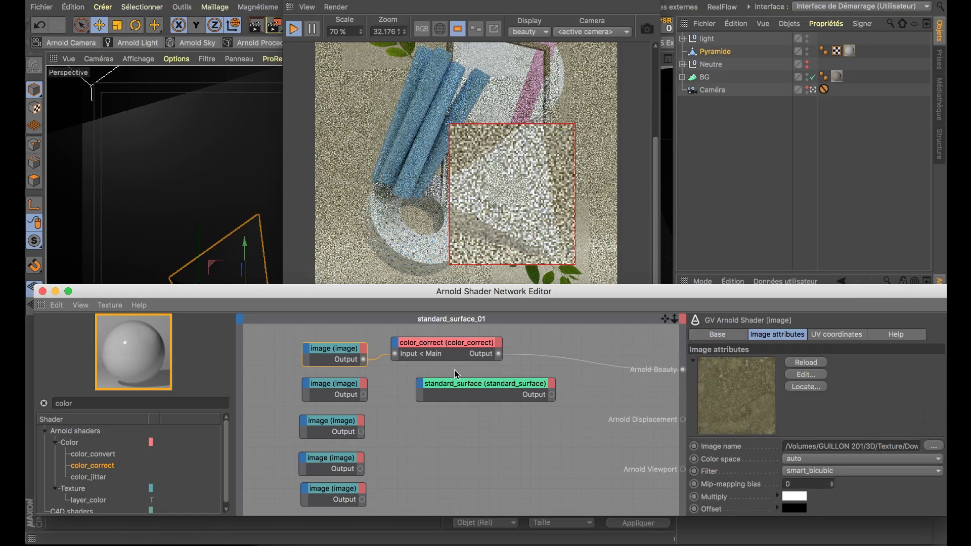
{"action": "left_click", "coordinate": [438, 347]}
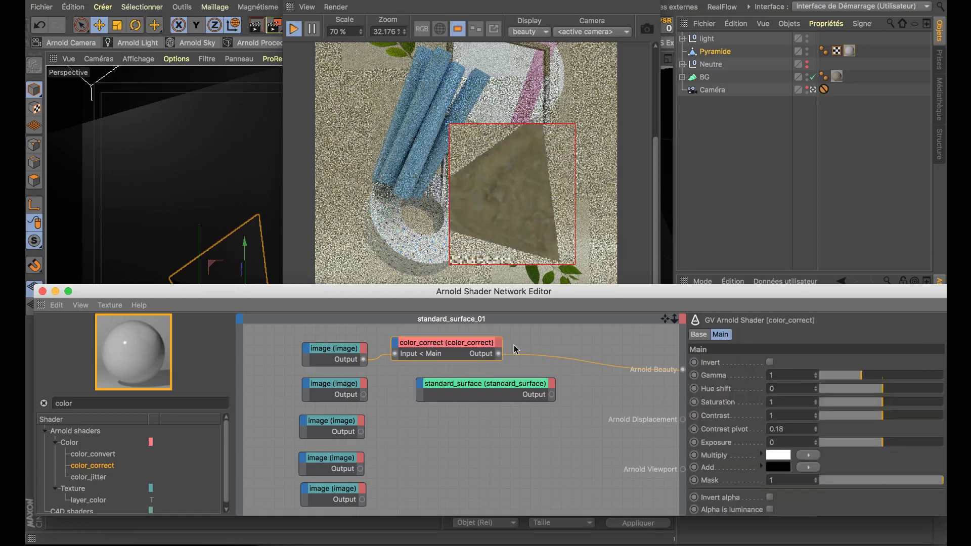
{"action": "left_click", "coordinate": [856, 402]}
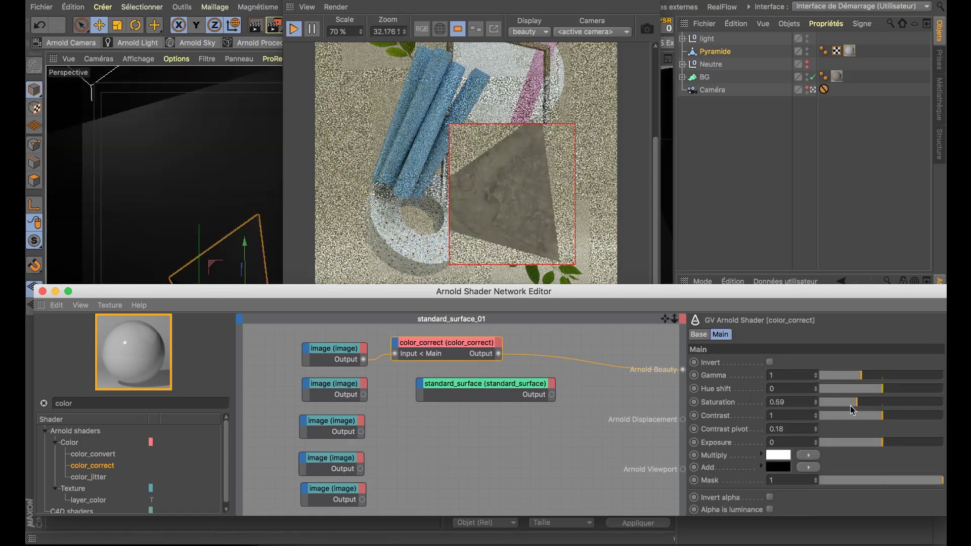
{"action": "left_click", "coordinate": [853, 404]}
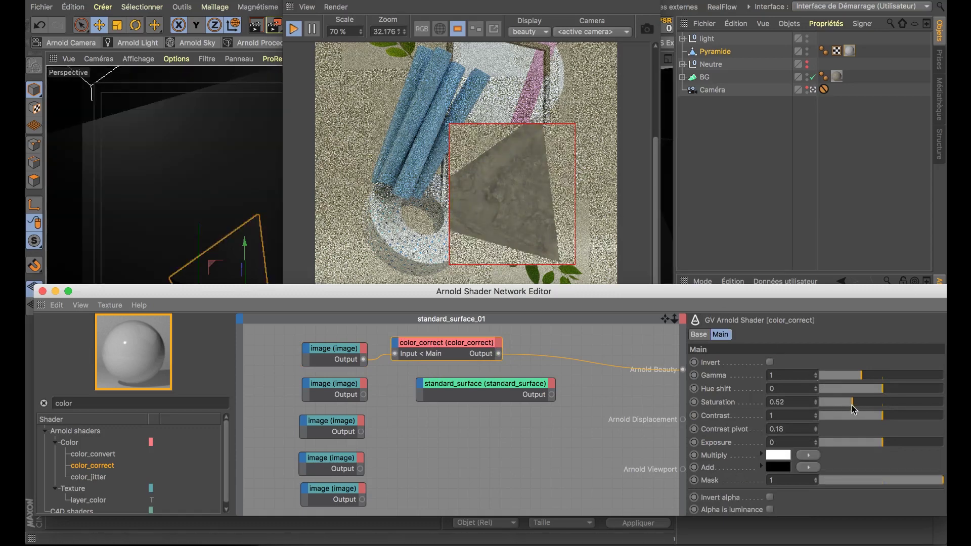
- Check which texture file is loaded in the second image node
{"action": "left_click", "coordinate": [326, 383]}
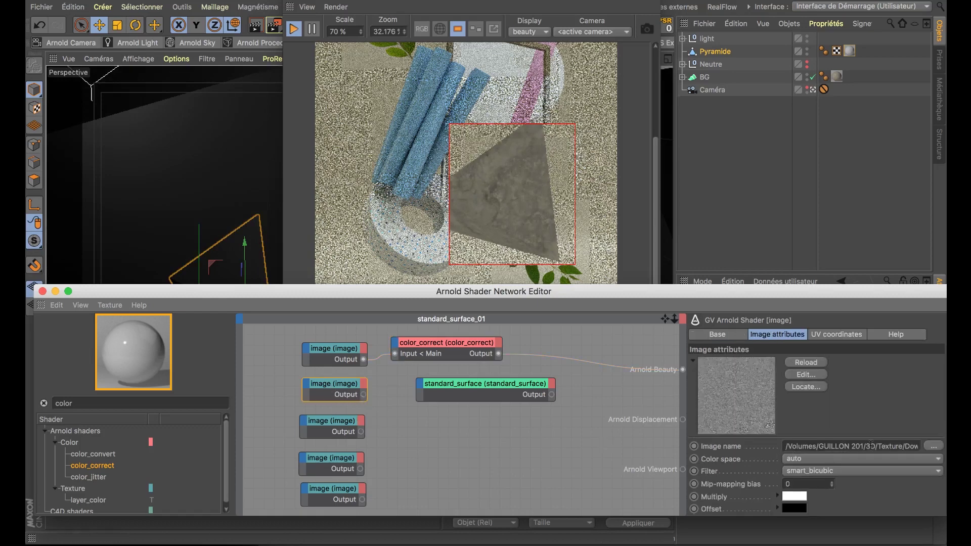
{"action": "left_click", "coordinate": [891, 447]}
{"action": "key", "text": "super+a"}
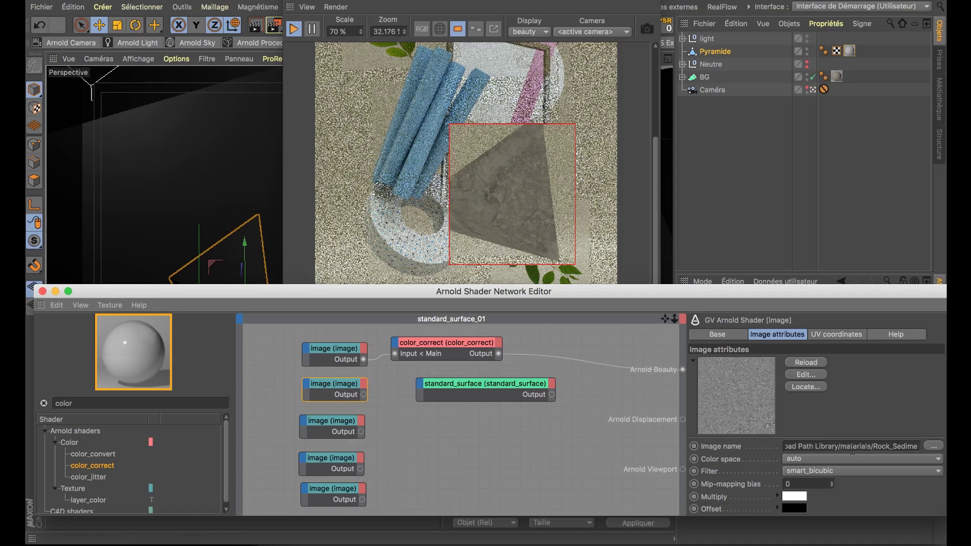
{"action": "key", "text": "super+v"}
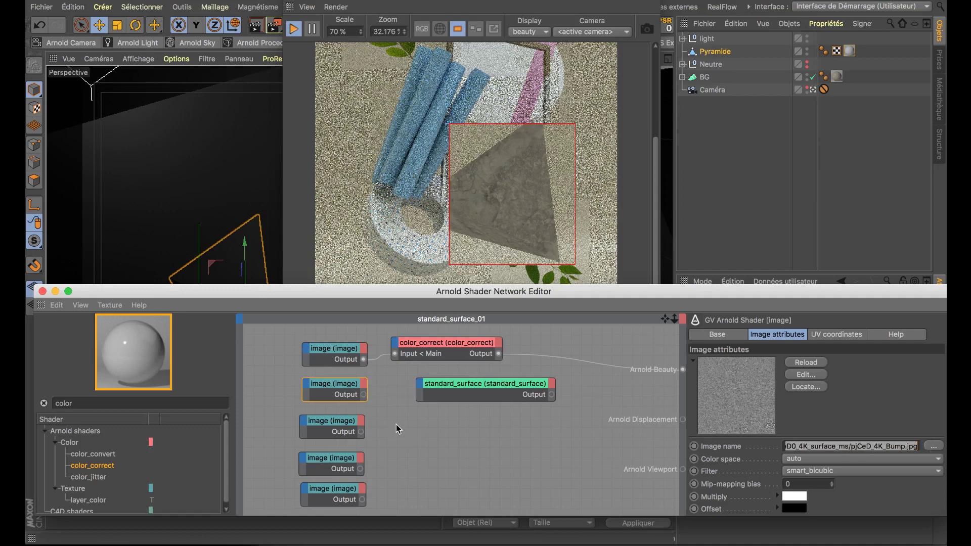
- Add a bump2d node and connect the second image node, holding the Bump texture, to its Bump map
{"action": "left_click", "coordinate": [106, 402]}
{"action": "type", "text": "bump"}
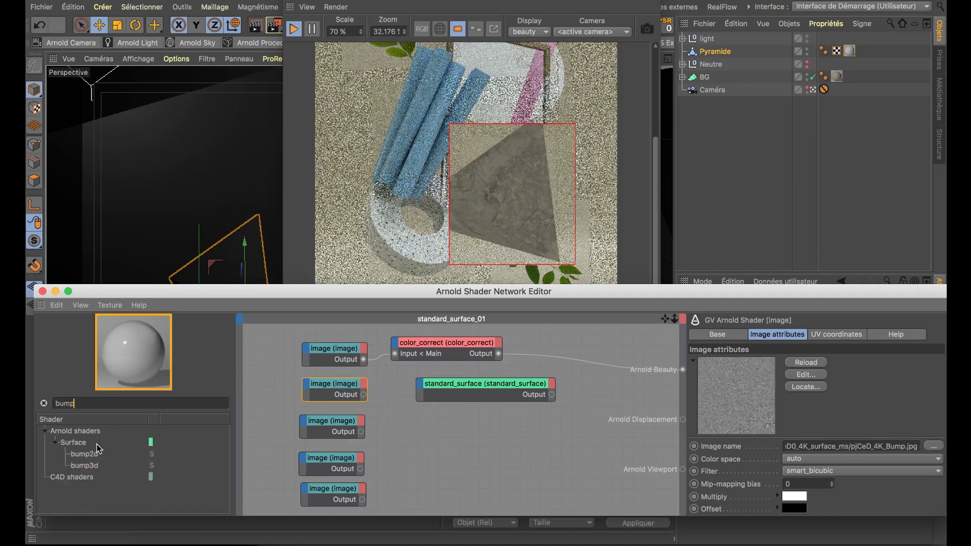
{"action": "left_click_drag", "start_coordinate": [451, 439], "coordinate": [428, 440]}
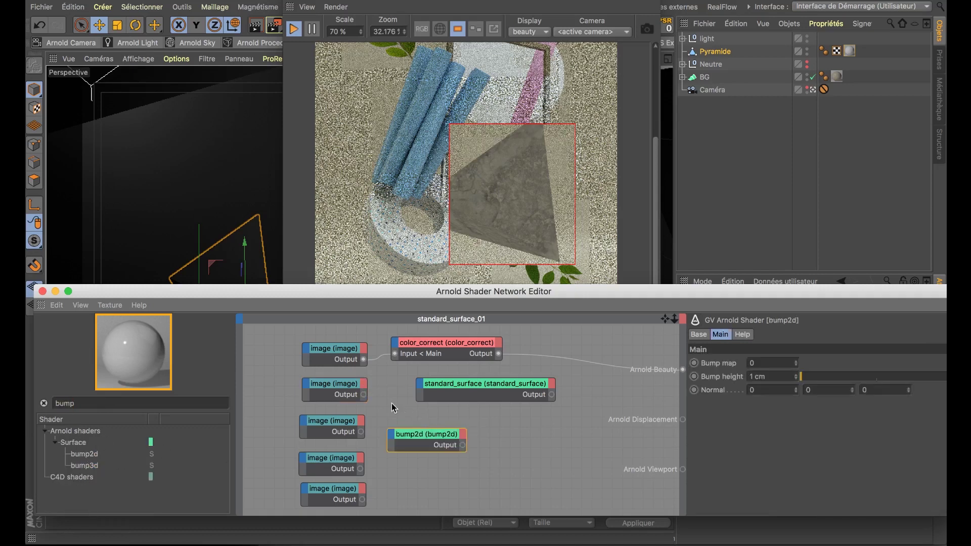
{"action": "left_click_drag", "start_coordinate": [364, 395], "coordinate": [416, 436]}
{"action": "left_click", "coordinate": [438, 444]}
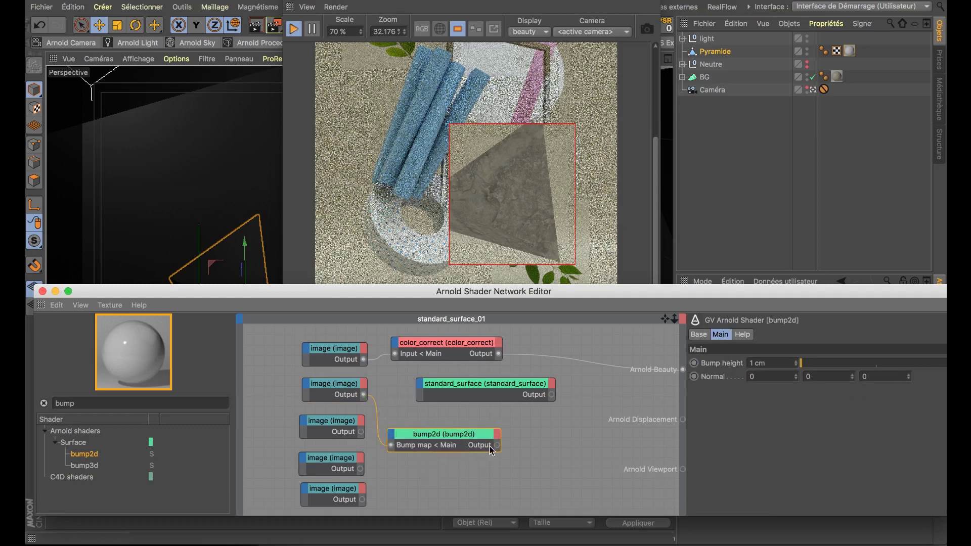
- Connect the bump2d node's Output to the Geometry Normal input of the standard_surface node
{"action": "left_click_drag", "start_coordinate": [497, 445], "coordinate": [425, 393]}
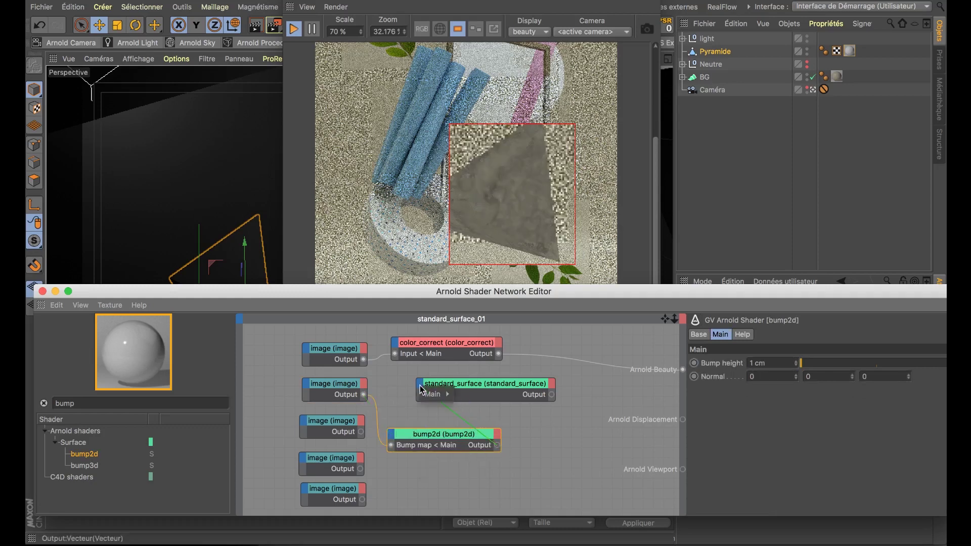
{"action": "mouse_move", "coordinate": [434, 394]}
{"action": "mouse_move", "coordinate": [499, 472]}
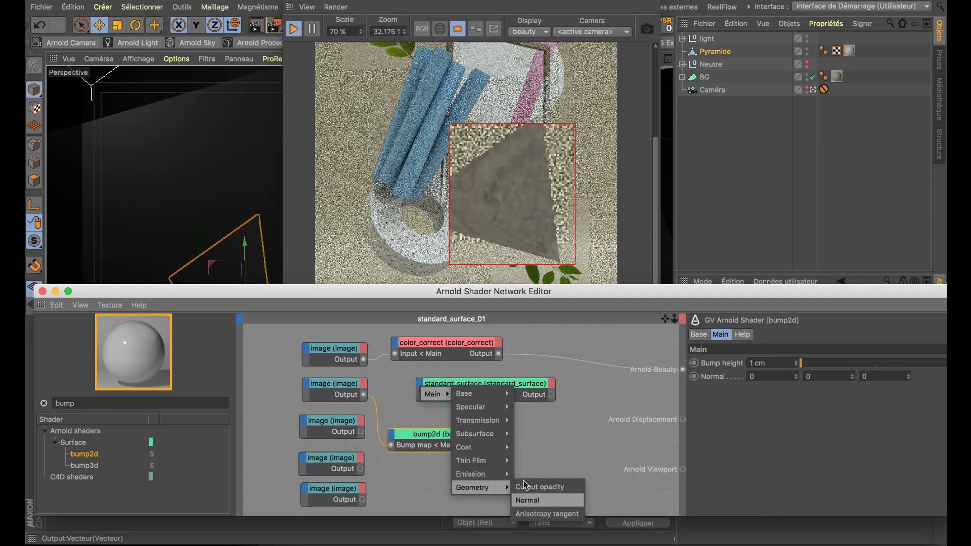
{"action": "left_click", "coordinate": [528, 499]}
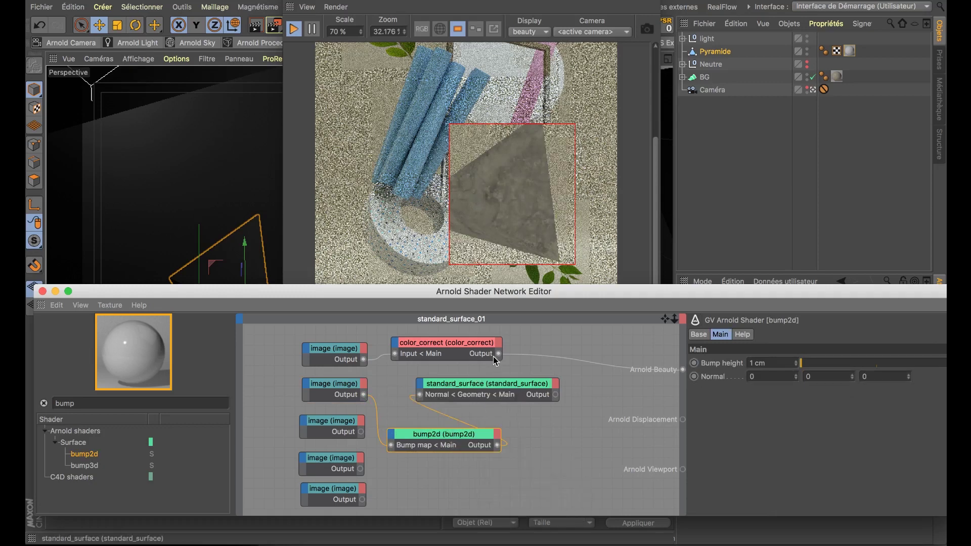
- Connect color_correct to the standard_surface node's Base Color and the standard_surface Output to Arnold Beauty
{"action": "left_click", "coordinate": [424, 387]}
{"action": "mouse_move", "coordinate": [435, 392]}
{"action": "mouse_move", "coordinate": [470, 391]}
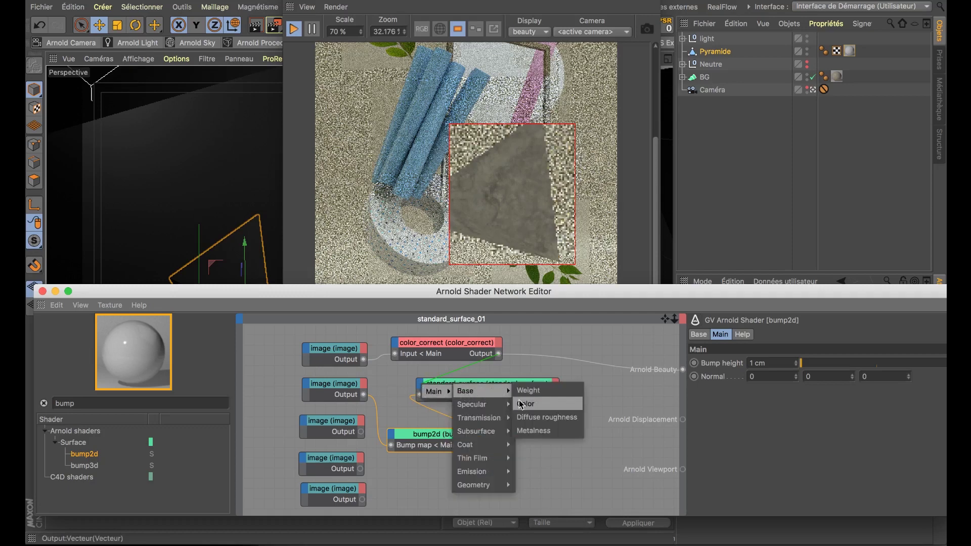
{"action": "left_click", "coordinate": [521, 403]}
{"action": "left_click", "coordinate": [544, 390]}
{"action": "left_click_drag", "start_coordinate": [556, 401], "coordinate": [682, 370]}
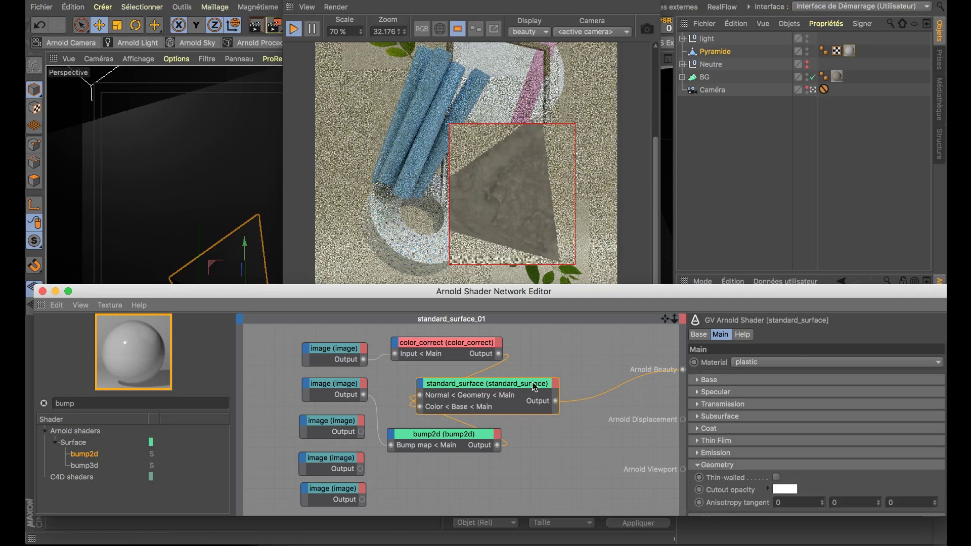
- Line up bump2d beneath color_correct with standard_surface beside them, and connect the Roughness image node to standard_surface's Specular Roughness
{"action": "left_click_drag", "start_coordinate": [521, 384], "coordinate": [652, 373]}
{"action": "left_click_drag", "start_coordinate": [480, 435], "coordinate": [483, 387]}
{"action": "left_click", "coordinate": [350, 427]}
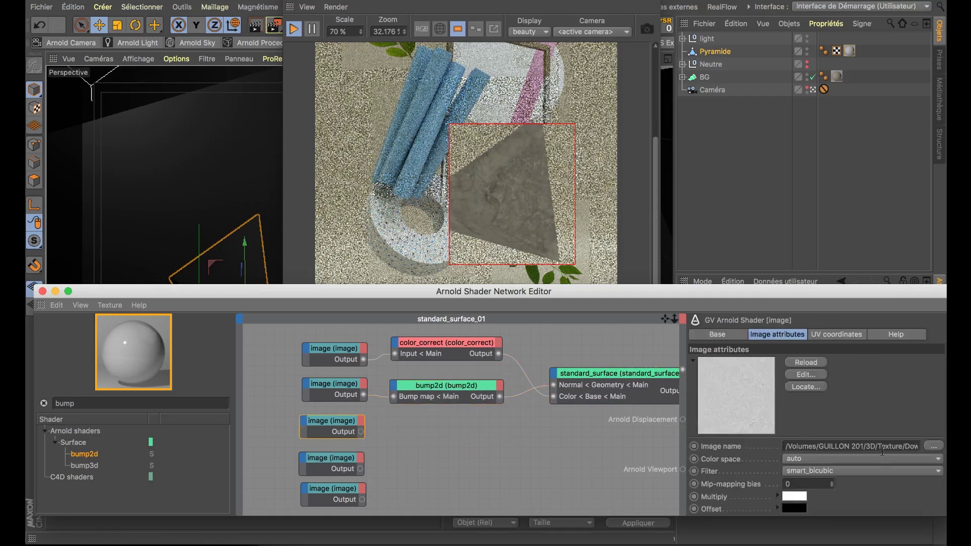
{"action": "left_click_drag", "start_coordinate": [906, 450], "coordinate": [945, 454]}
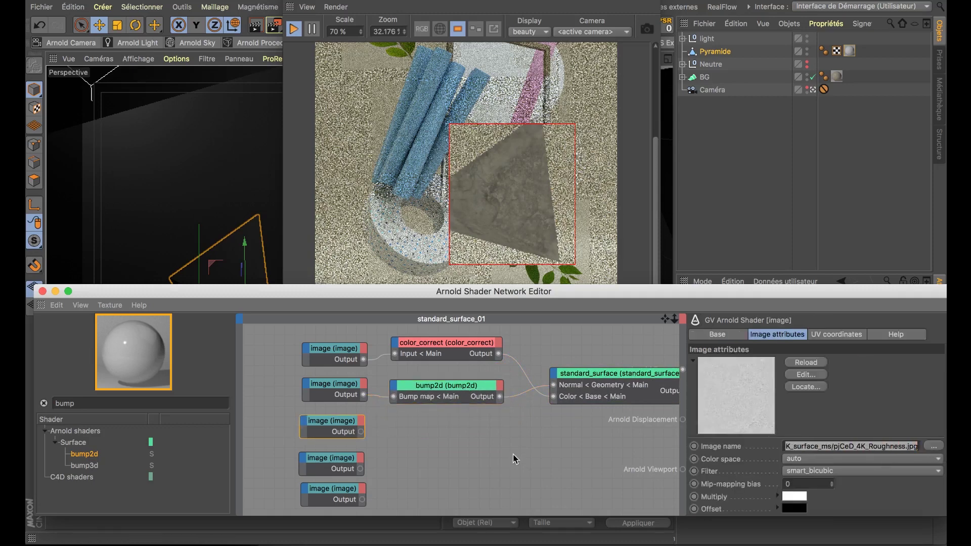
{"action": "left_click_drag", "start_coordinate": [361, 432], "coordinate": [657, 421]}
- Connect the fourth image node, holding the Specular texture, to the standard_surface node's Specular Weight
{"action": "left_click", "coordinate": [326, 462]}
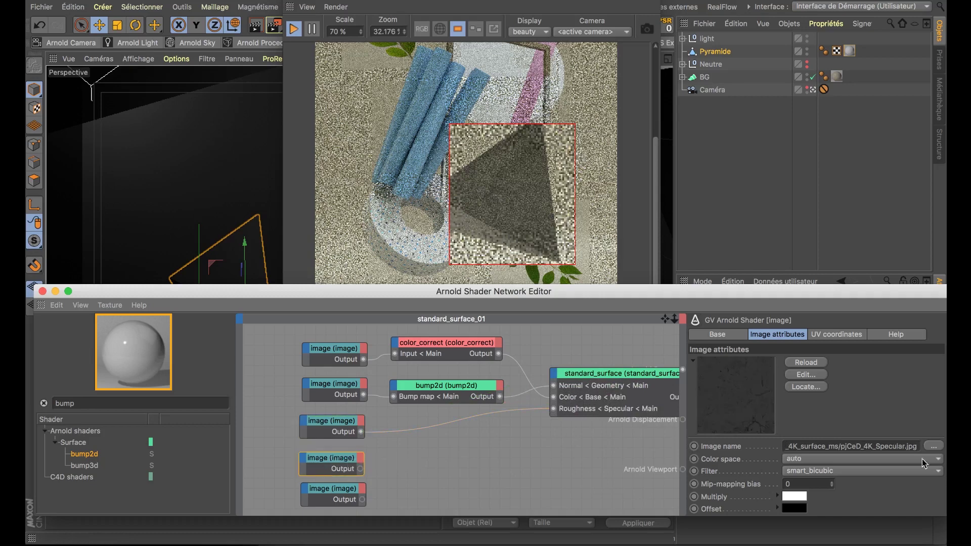
{"action": "left_click_drag", "start_coordinate": [887, 447], "coordinate": [944, 446]}
{"action": "left_click_drag", "start_coordinate": [367, 471], "coordinate": [571, 388]}
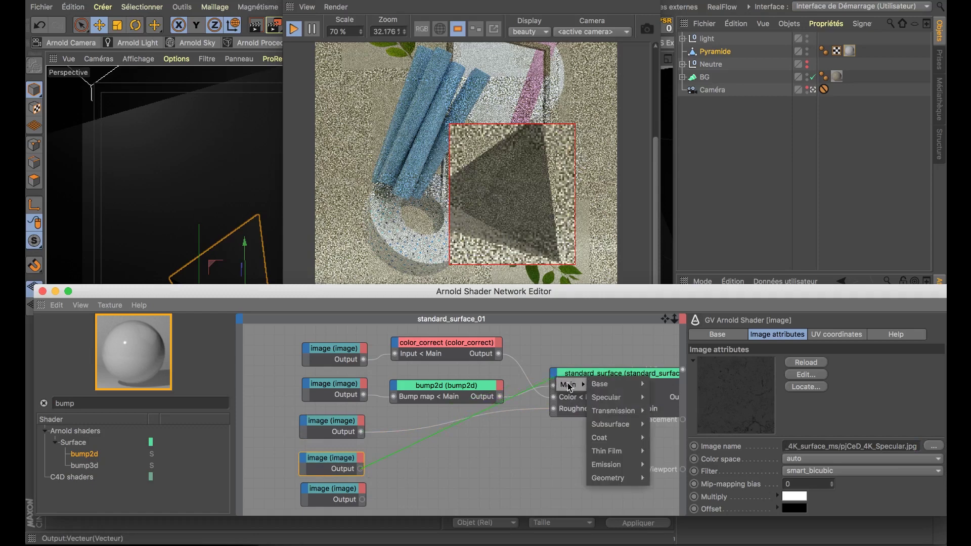
{"action": "mouse_move", "coordinate": [613, 398]}
{"action": "left_click", "coordinate": [661, 398]}
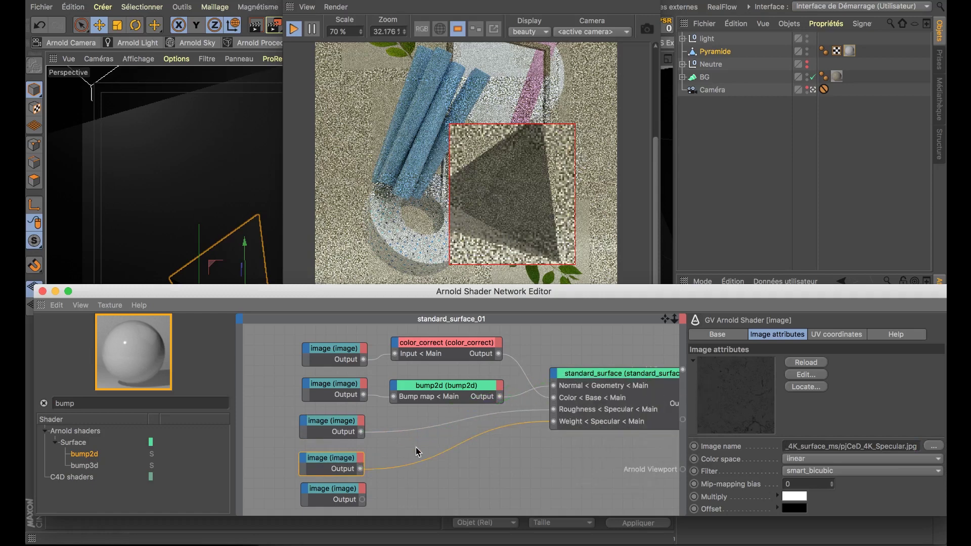
- Check the last image node's texture and add an Arnold Parameters tag to the Pyramide object
{"action": "left_click", "coordinate": [350, 489]}
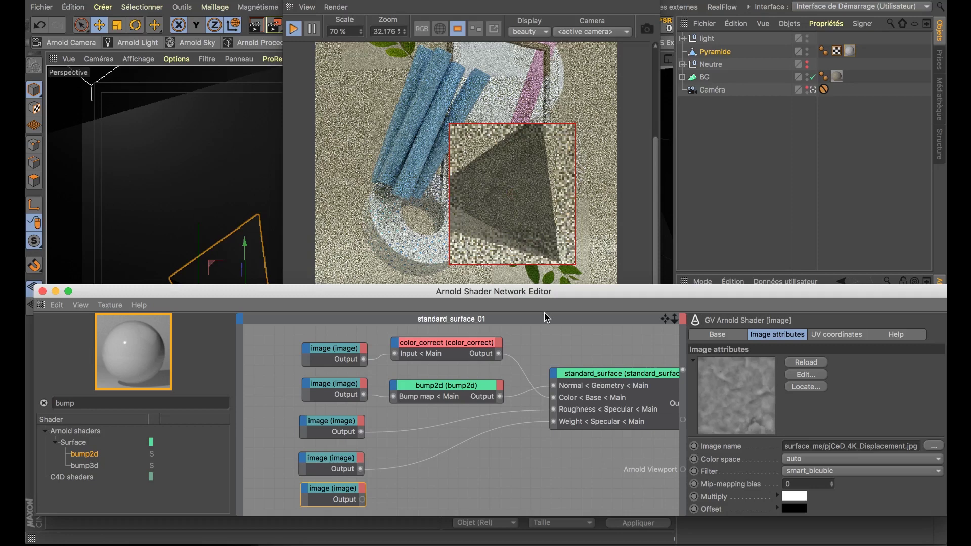
{"action": "right_click", "coordinate": [714, 52]}
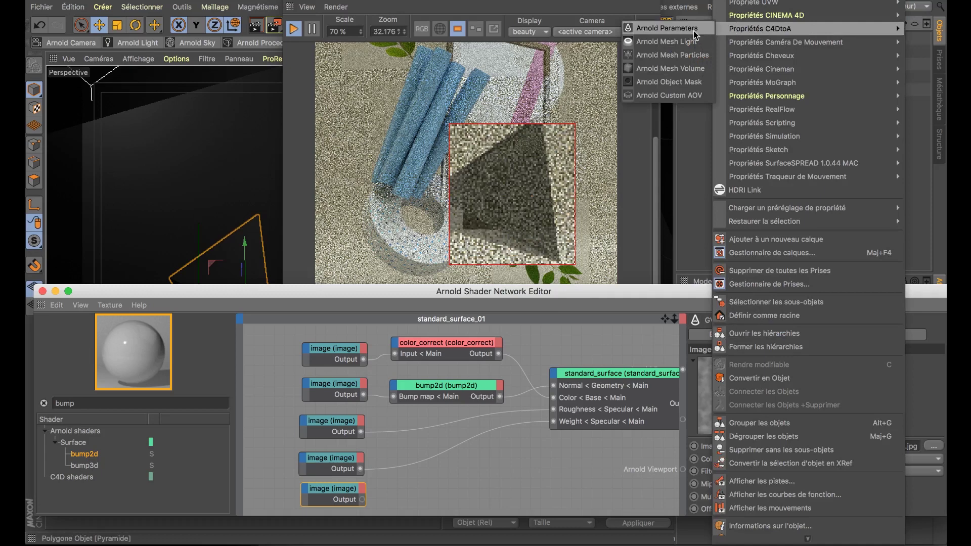
{"action": "left_click", "coordinate": [696, 35]}
- Set the Pyramide's Arnold tag subdivision type to catclark with 3 iterations
{"action": "left_click_drag", "start_coordinate": [787, 292], "coordinate": [481, 264]}
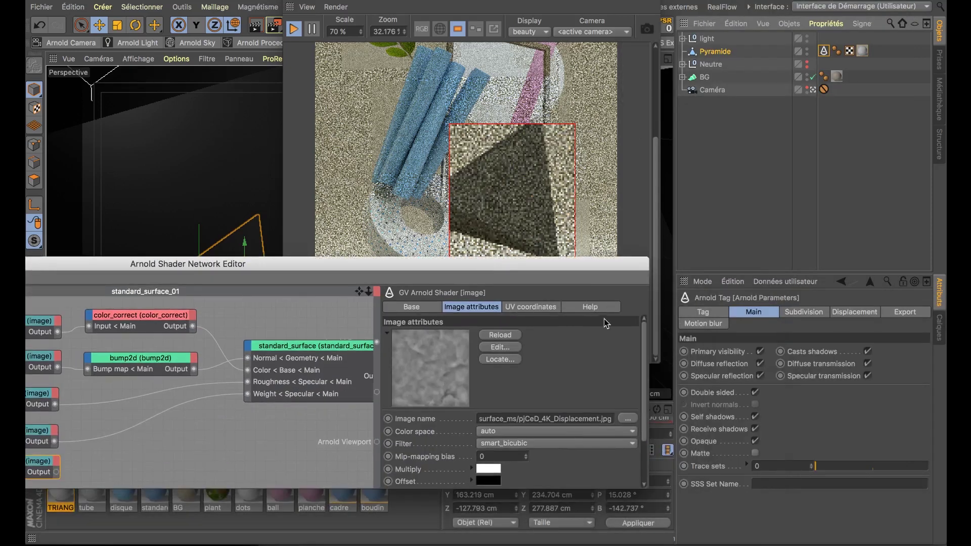
{"action": "left_click", "coordinate": [804, 312]}
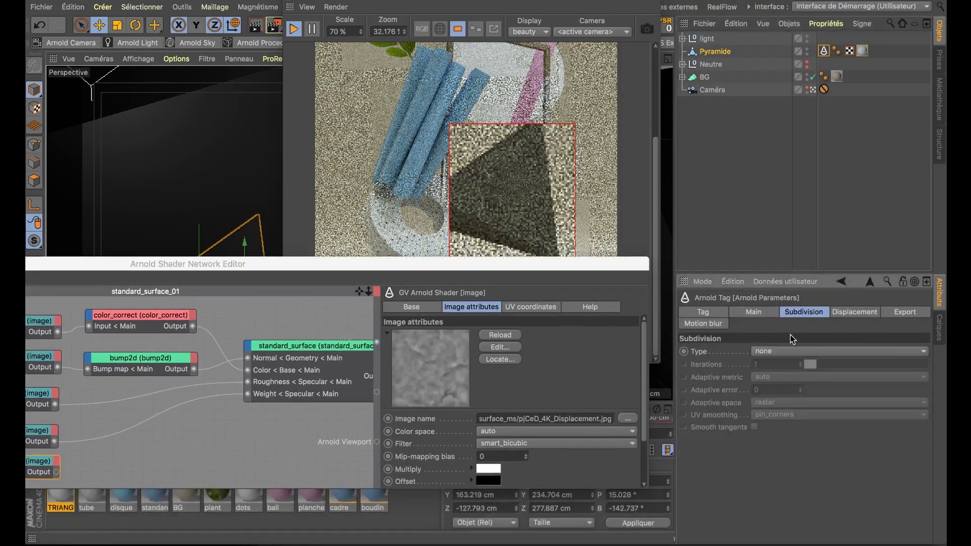
{"action": "left_click", "coordinate": [810, 351]}
{"action": "left_click", "coordinate": [782, 379]}
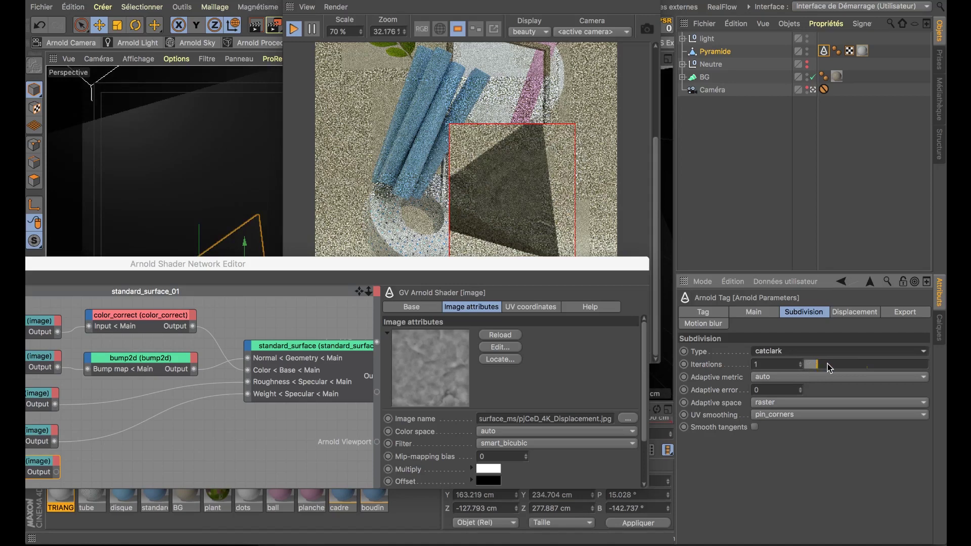
{"action": "left_click_drag", "start_coordinate": [828, 365], "coordinate": [830, 365]}
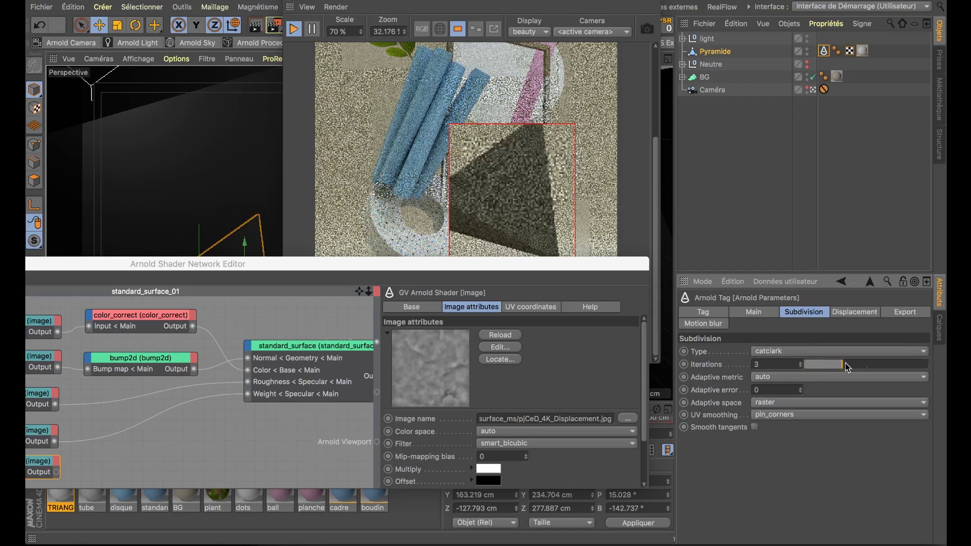
- Add a vector_displacement node, feed the Displacement image node into it and connect its Output to Arnold Displacement
{"action": "left_click_drag", "start_coordinate": [589, 269], "coordinate": [844, 256]}
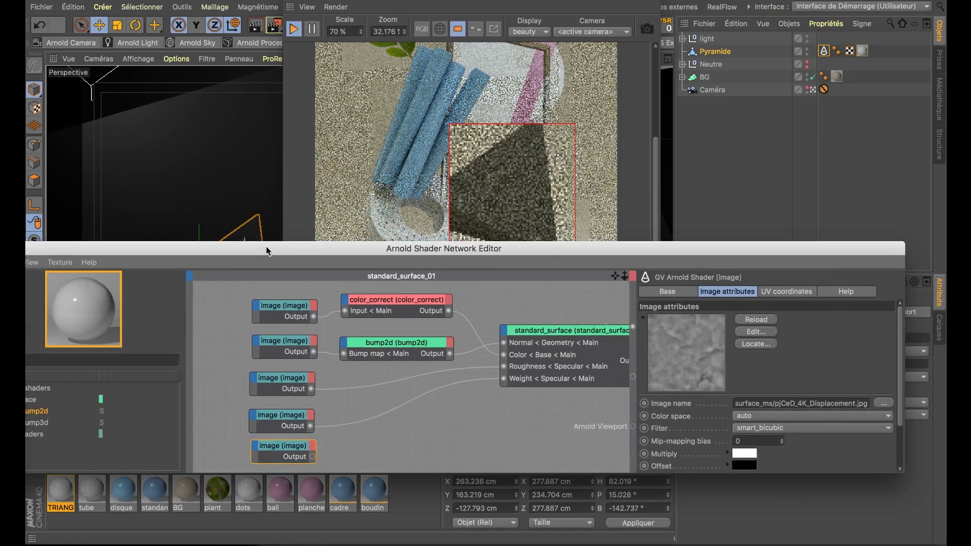
{"action": "left_click_drag", "start_coordinate": [267, 247], "coordinate": [333, 252]}
{"action": "type", "text": "d"}
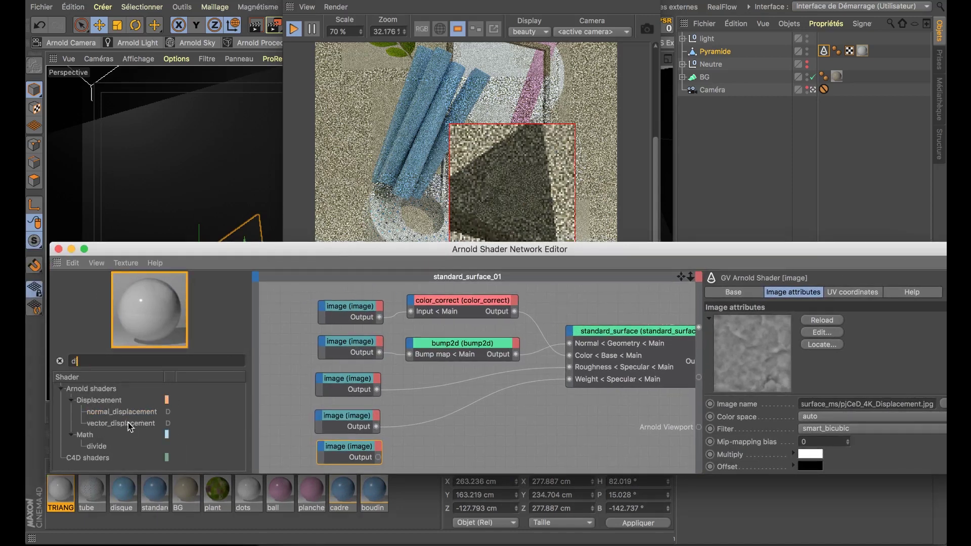
{"action": "type", "text": "i"}
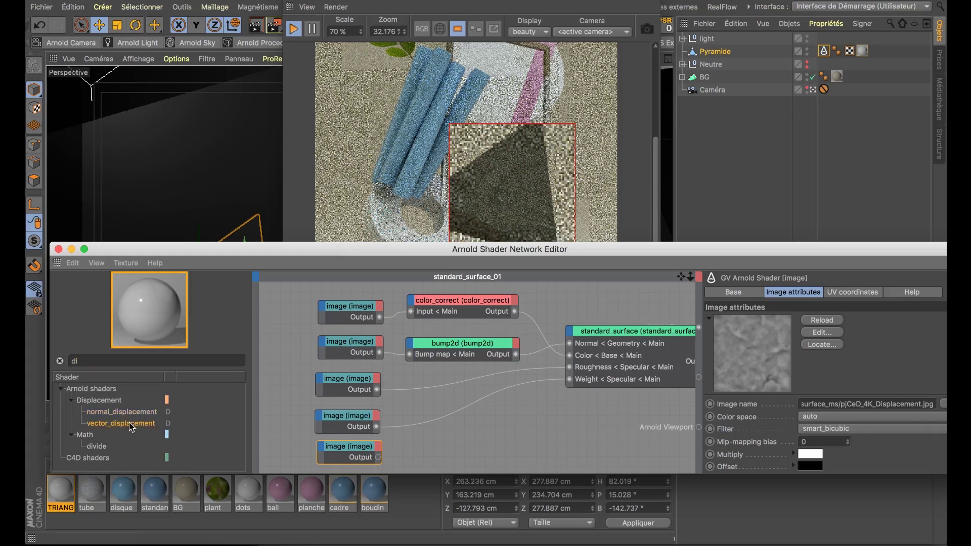
{"action": "left_click_drag", "start_coordinate": [131, 418], "coordinate": [445, 447]}
{"action": "left_click_drag", "start_coordinate": [382, 459], "coordinate": [512, 447]}
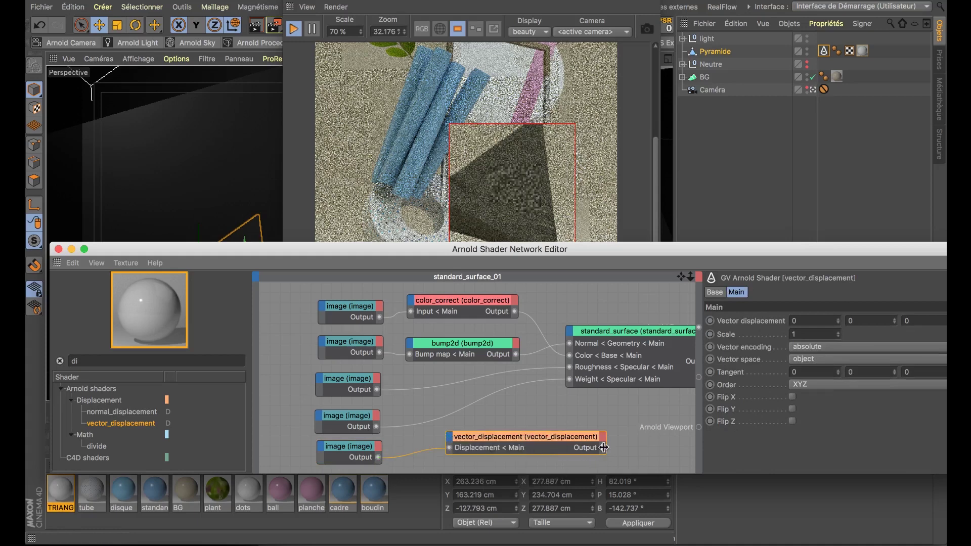
{"action": "left_click_drag", "start_coordinate": [603, 447], "coordinate": [698, 377]}
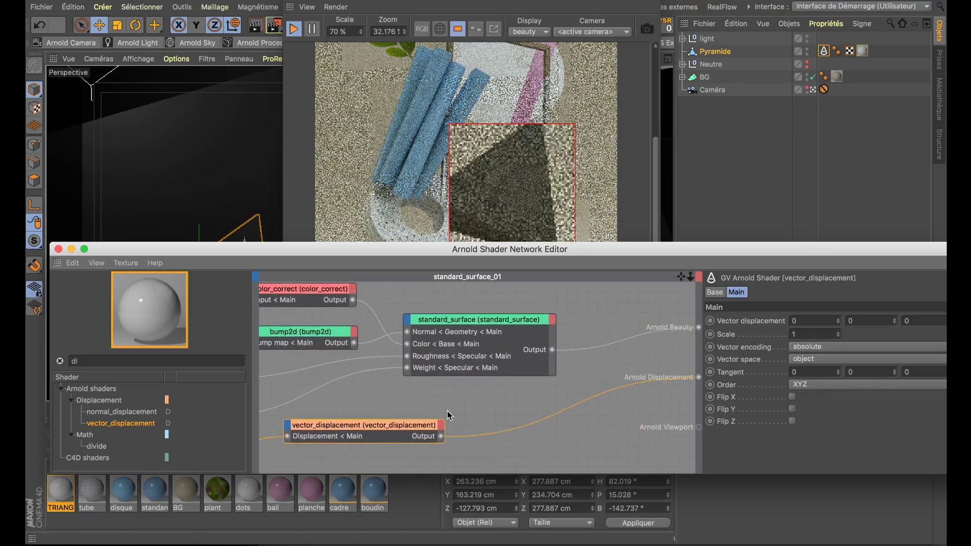
- Set the displacement Height in the Pyramide's Arnold Parameters tag to 2 cm
{"action": "left_click_drag", "start_coordinate": [780, 246], "coordinate": [399, 311]}
{"action": "left_click", "coordinate": [824, 50]}
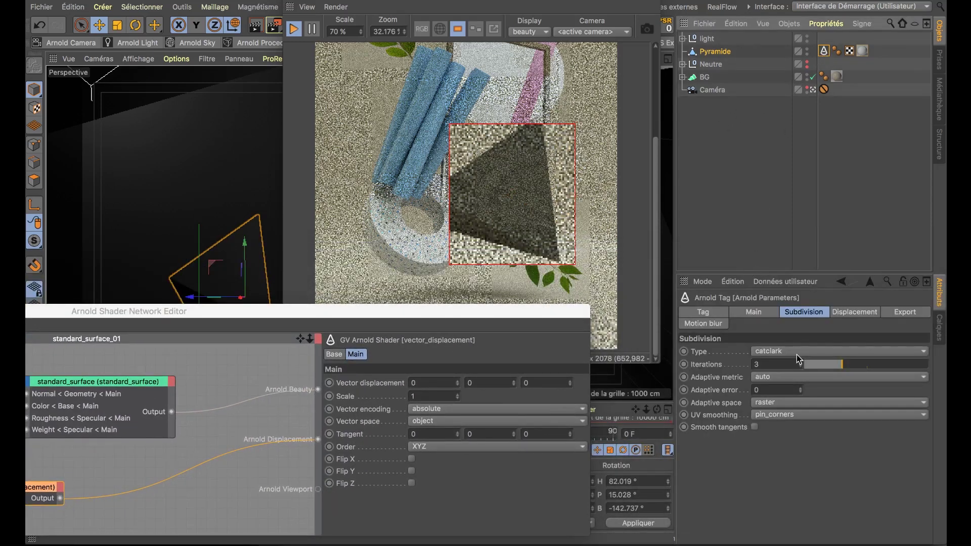
{"action": "left_click", "coordinate": [843, 312]}
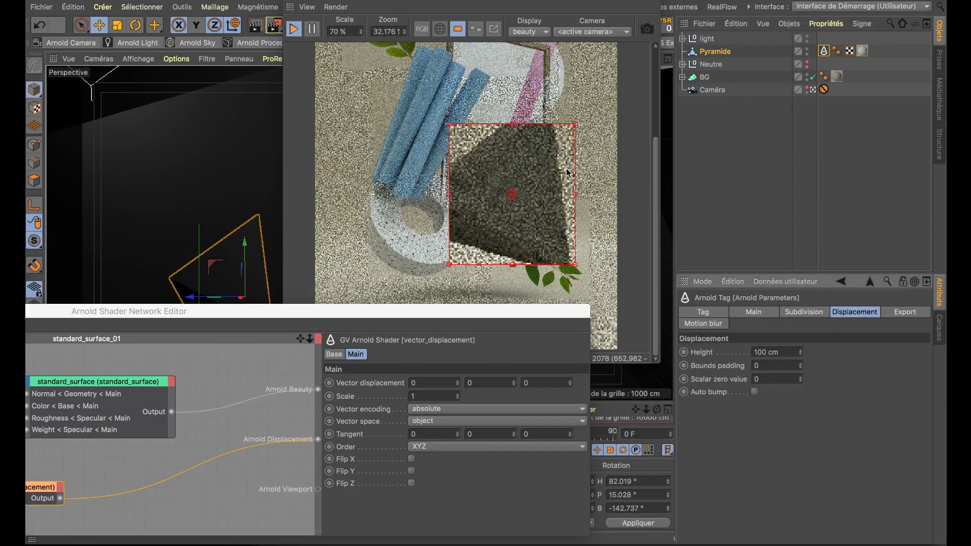
{"action": "left_click", "coordinate": [770, 352]}
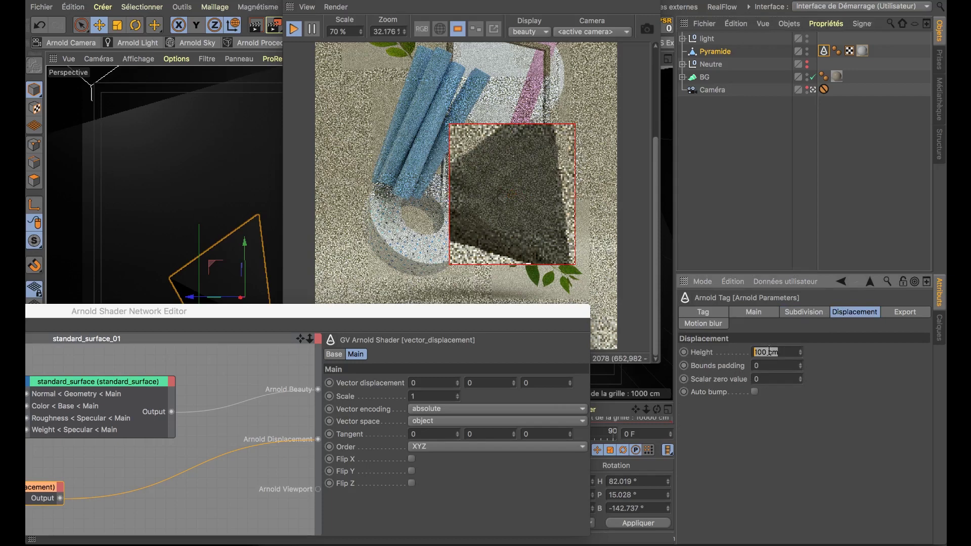
{"action": "type", "text": "2"}
{"action": "key", "text": "Return"}
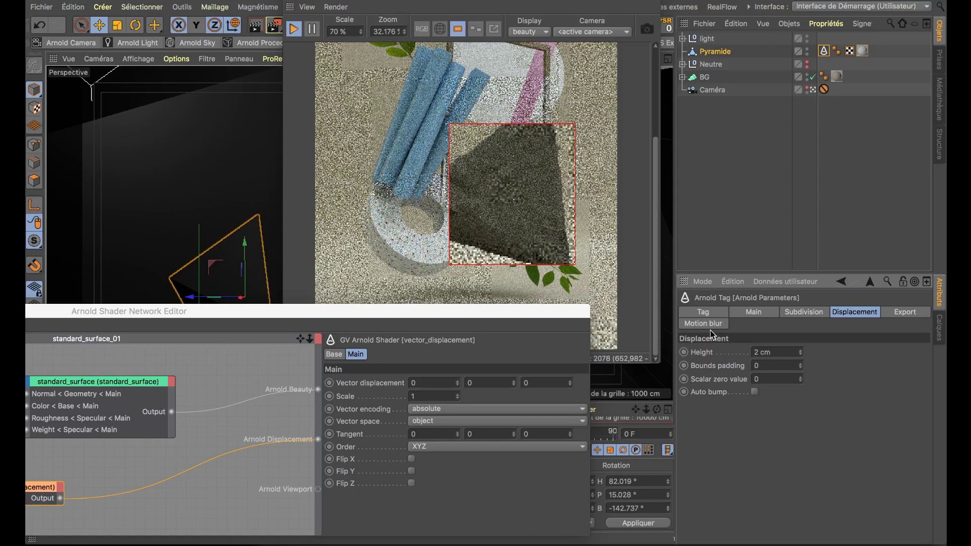
- Raise the color_correct node's Gamma to 2.36 and increase its Contrast
{"action": "left_click", "coordinate": [315, 359]}
{"action": "left_click_drag", "start_coordinate": [315, 355], "coordinate": [226, 349]}
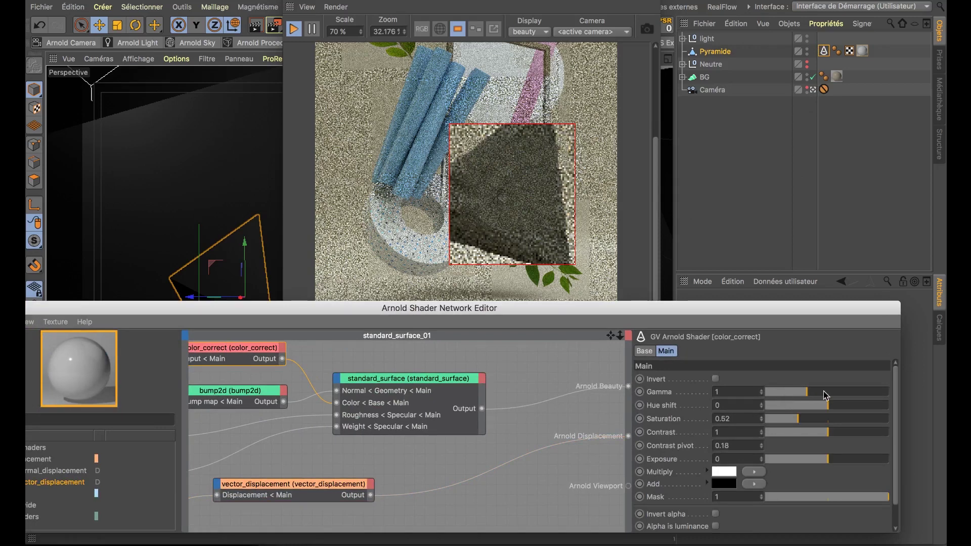
{"action": "left_click", "coordinate": [840, 394]}
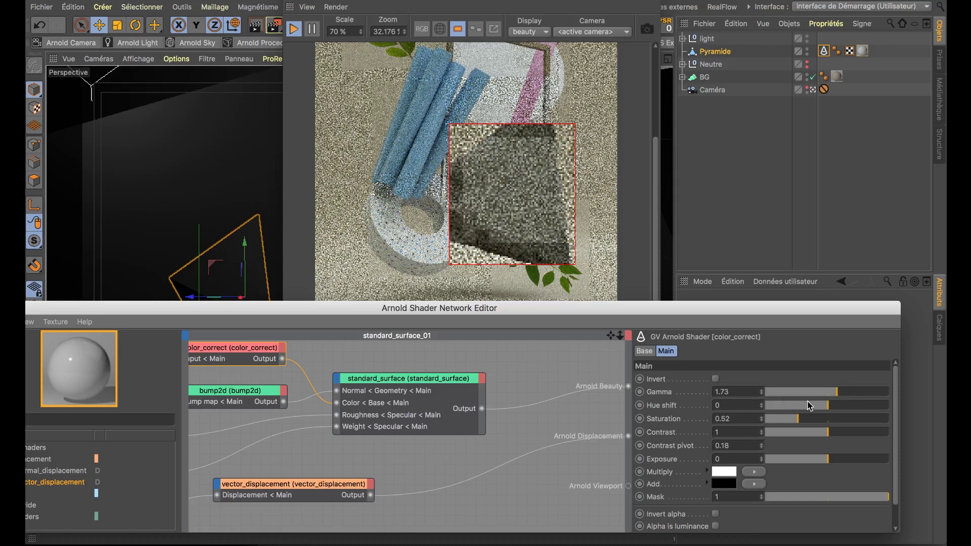
{"action": "left_click", "coordinate": [863, 394]}
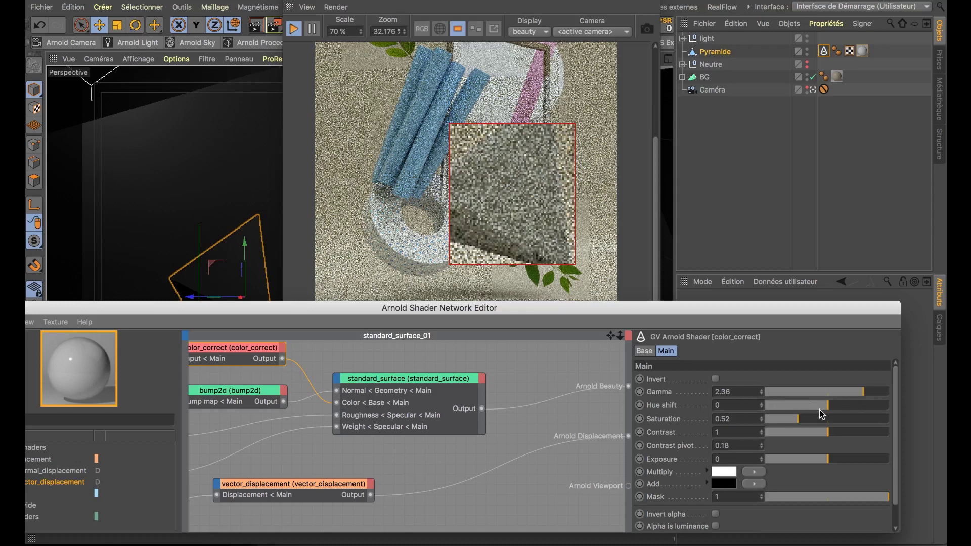
{"action": "left_click", "coordinate": [845, 433]}
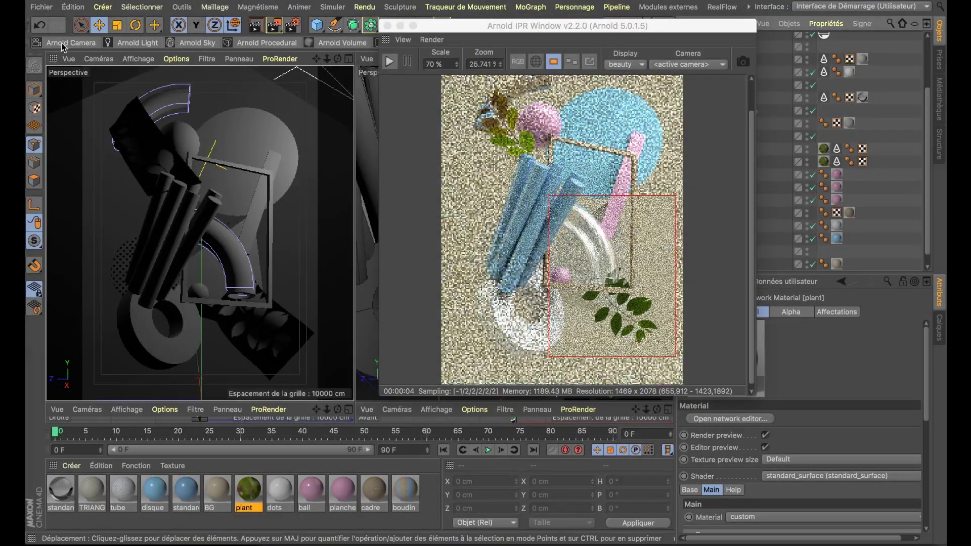
{"action": "left_click", "coordinate": [34, 91]}
{"action": "left_click", "coordinate": [81, 107]}
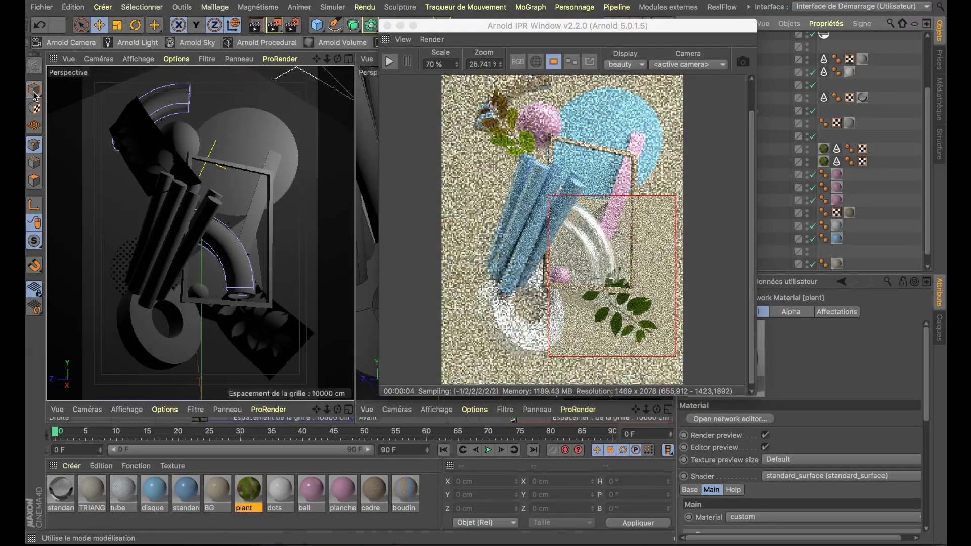
{"action": "left_click", "coordinate": [220, 251]}
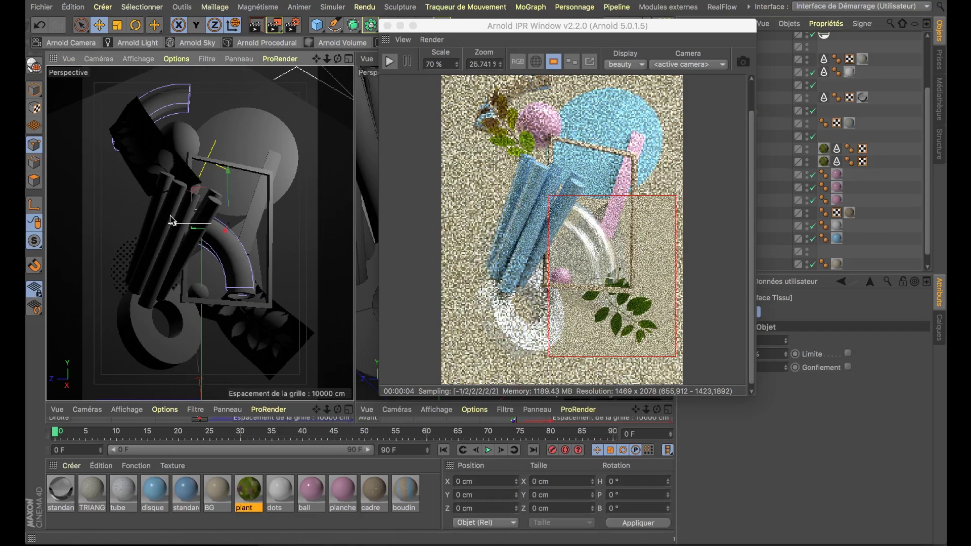
- Raise the Diffuse and Specular samples to 3 in the Arnold Renderer's sampling settings
{"action": "left_click", "coordinate": [292, 25]}
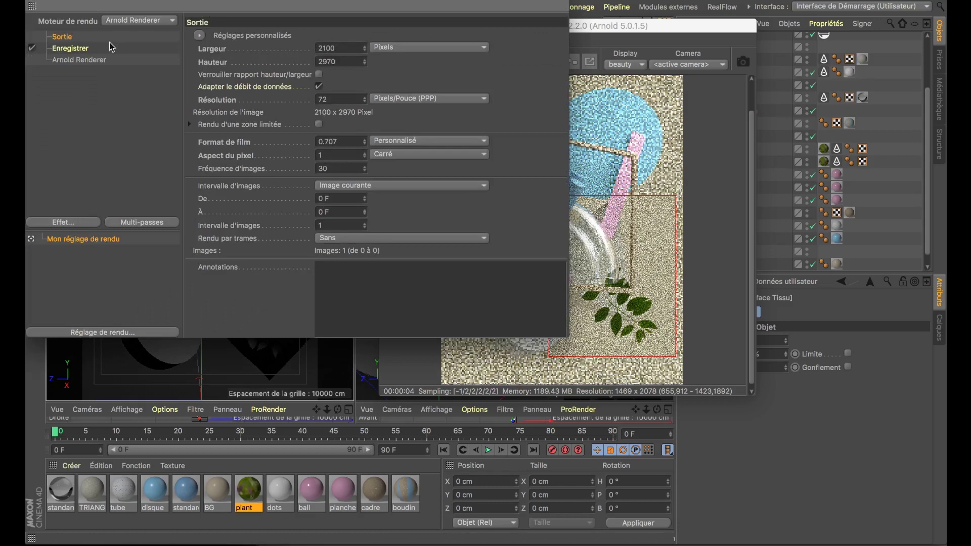
{"action": "left_click", "coordinate": [80, 61]}
{"action": "left_click", "coordinate": [408, 123]}
{"action": "left_click_drag", "start_coordinate": [627, 27], "coordinate": [670, 28]}
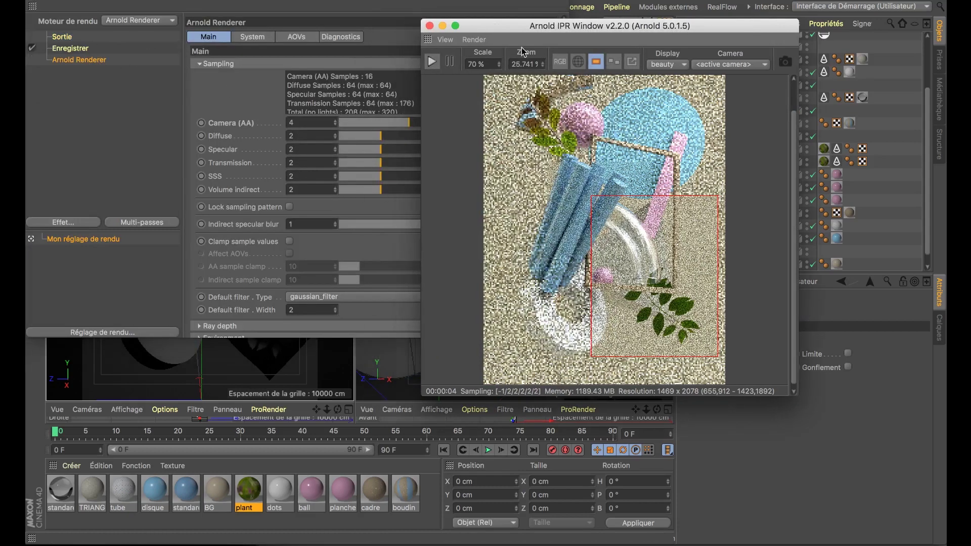
{"action": "left_click_drag", "start_coordinate": [465, 30], "coordinate": [587, 25]}
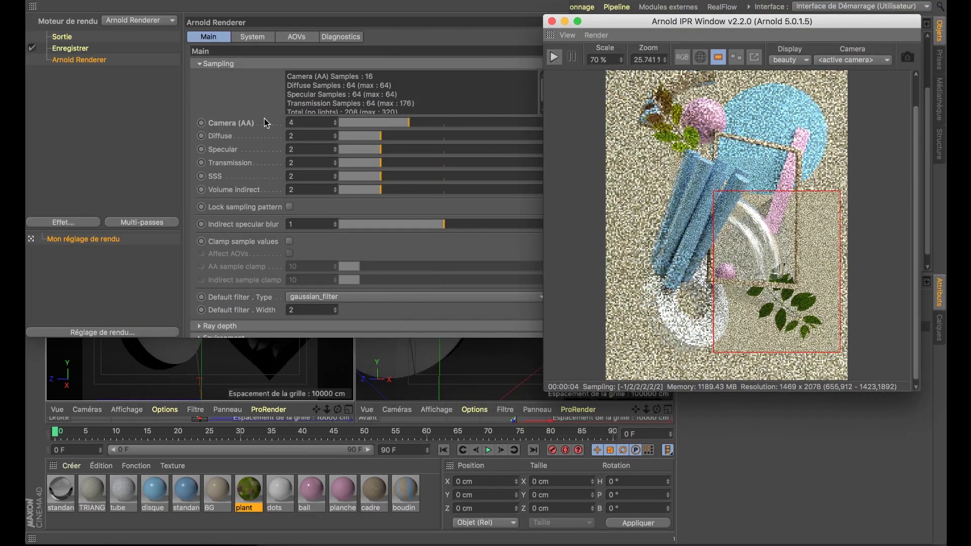
{"action": "left_click", "coordinate": [278, 124]}
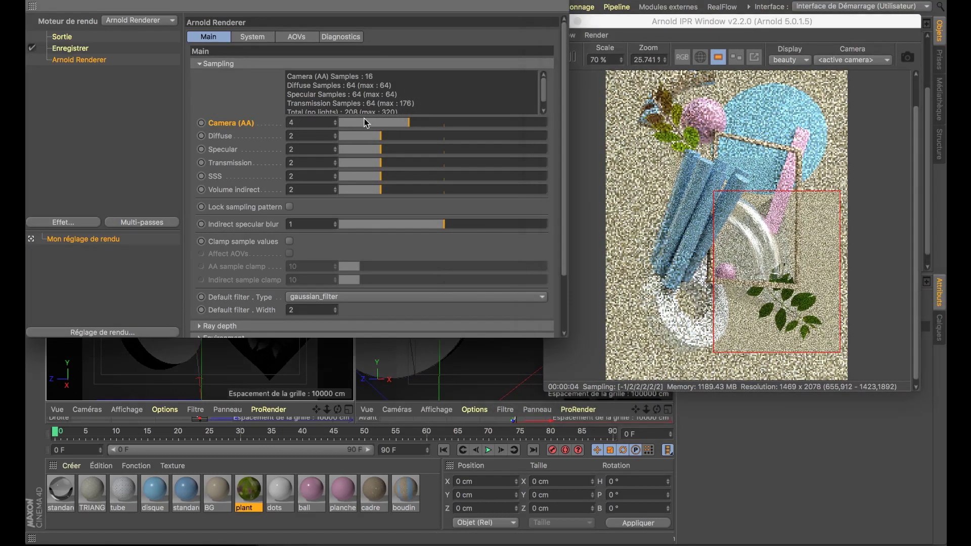
{"action": "mouse_move", "coordinate": [715, 244]}
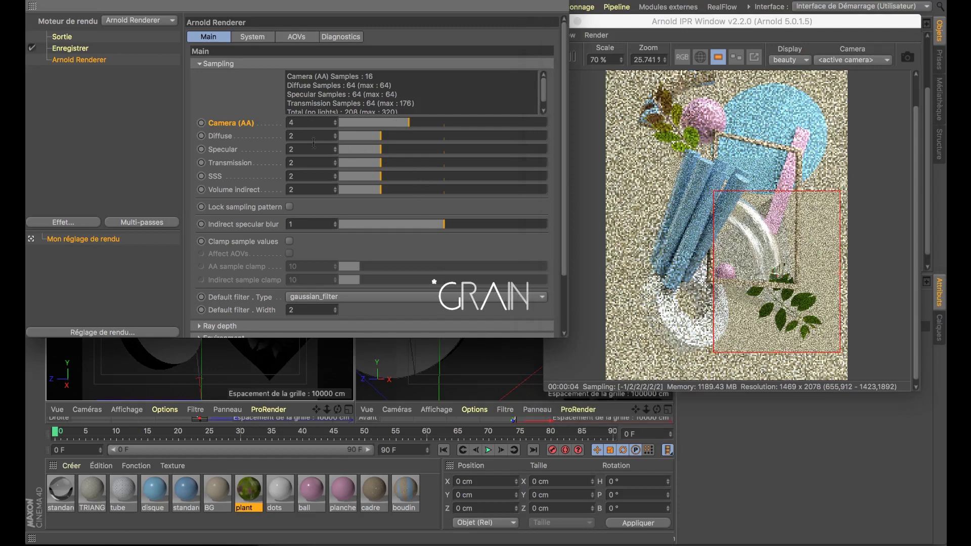
{"action": "left_click", "coordinate": [399, 137]}
{"action": "left_click", "coordinate": [399, 150]}
{"action": "mouse_move", "coordinate": [758, 239]}
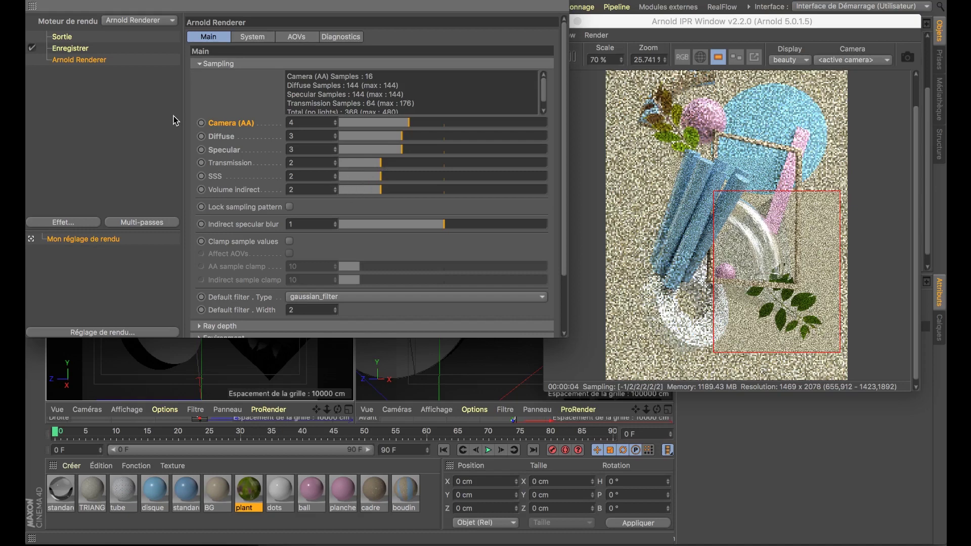
- Activate the diffuse, specular, specular_direct and specular_indirect AOVs for the Arnold render
{"action": "left_click", "coordinate": [253, 37]}
{"action": "left_click", "coordinate": [293, 38]}
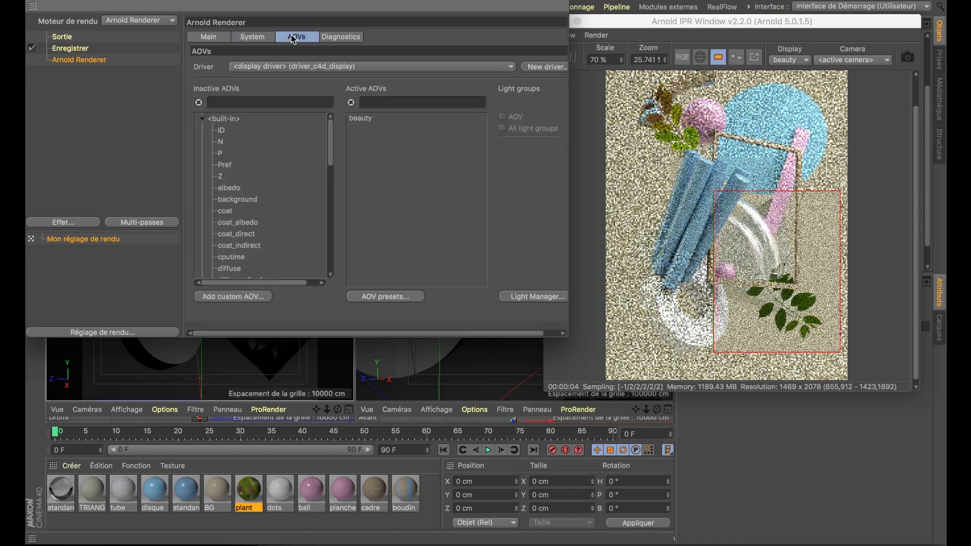
{"action": "scroll", "coordinate": [329, 153], "scroll_direction": "down", "scroll_amount": 4}
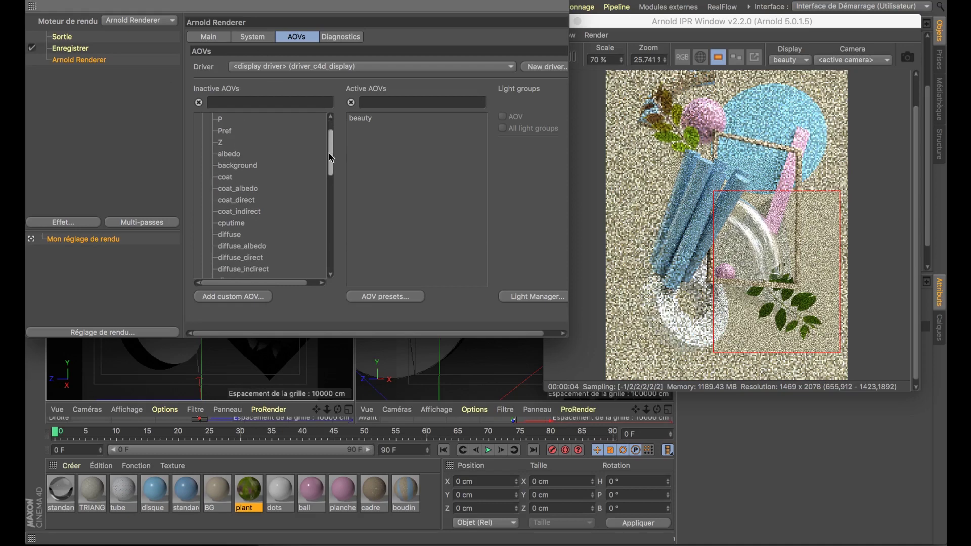
{"action": "scroll", "coordinate": [329, 170], "scroll_direction": "down", "scroll_amount": 1}
{"action": "double_click", "coordinate": [228, 175]}
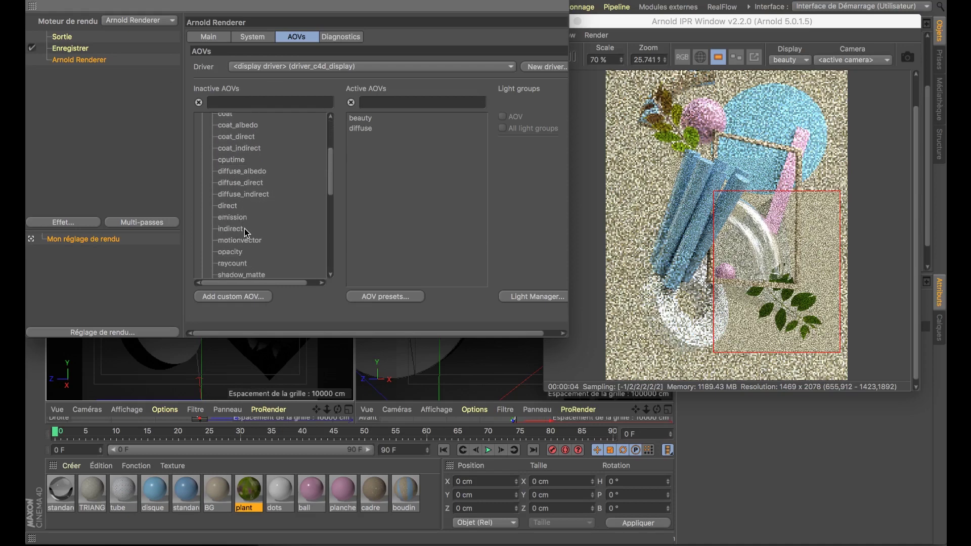
{"action": "scroll", "coordinate": [332, 196], "scroll_direction": "down", "scroll_amount": 3}
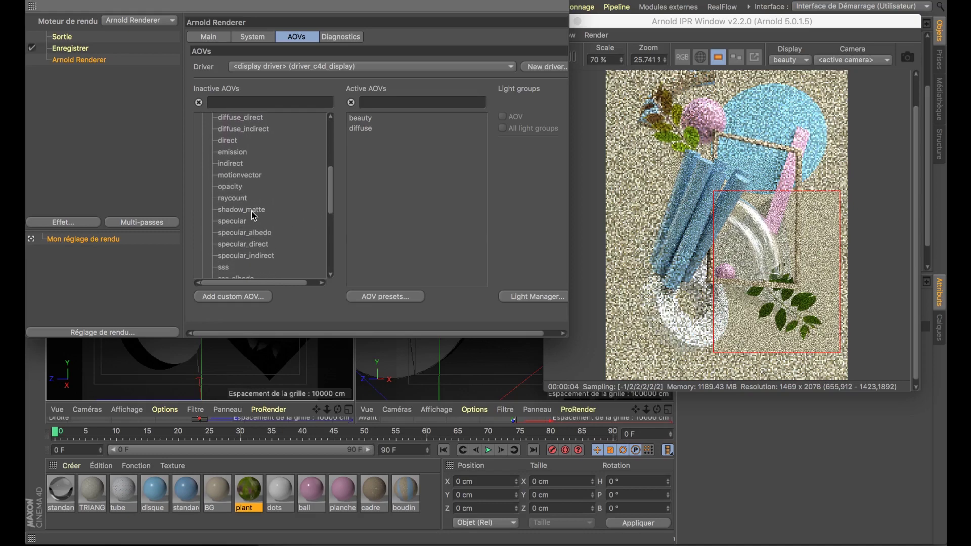
{"action": "double_click", "coordinate": [238, 224]}
{"action": "double_click", "coordinate": [240, 234]}
{"action": "double_click", "coordinate": [240, 233]}
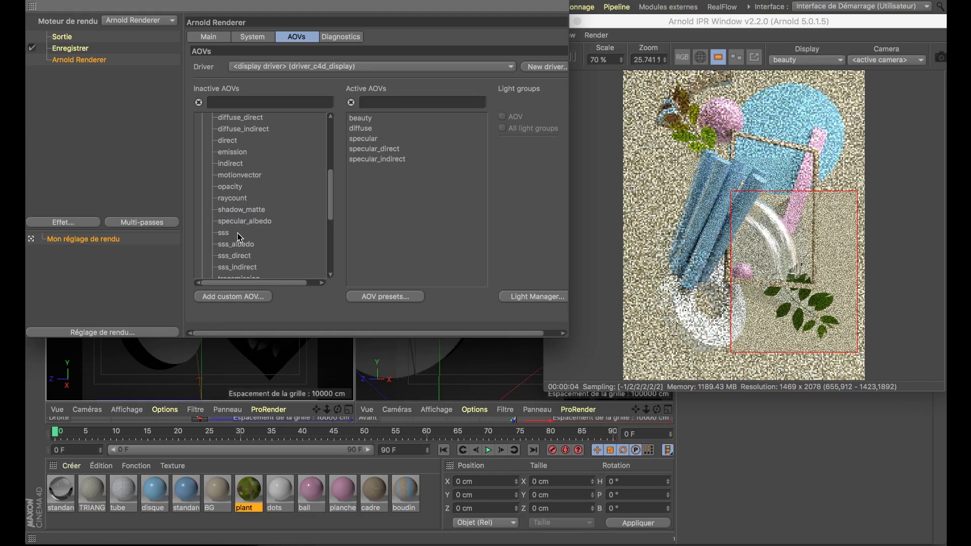
{"action": "scroll", "coordinate": [339, 212], "scroll_direction": "right", "scroll_amount": 1}
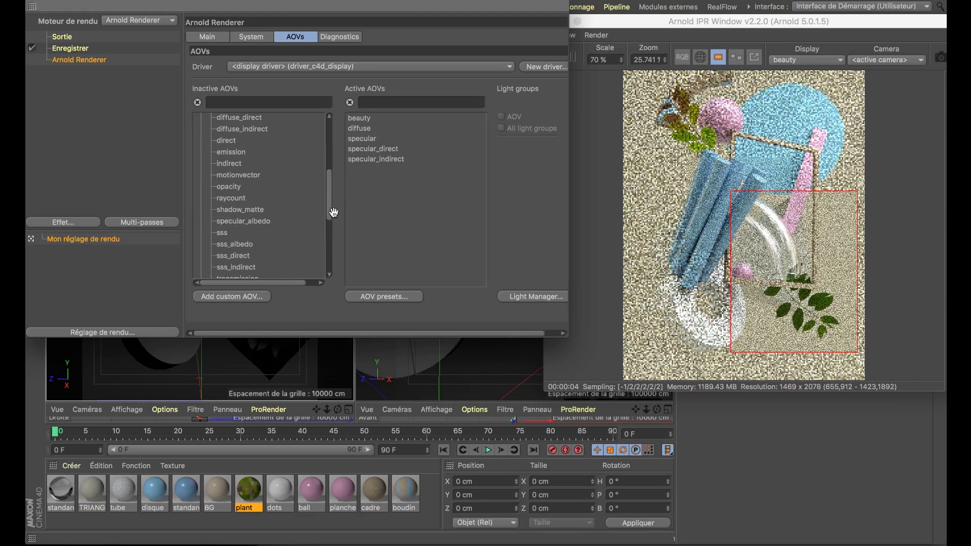
- Add an Arnold Object Mask tag to the BG object
{"action": "left_click_drag", "start_coordinate": [420, 11], "coordinate": [397, 255]}
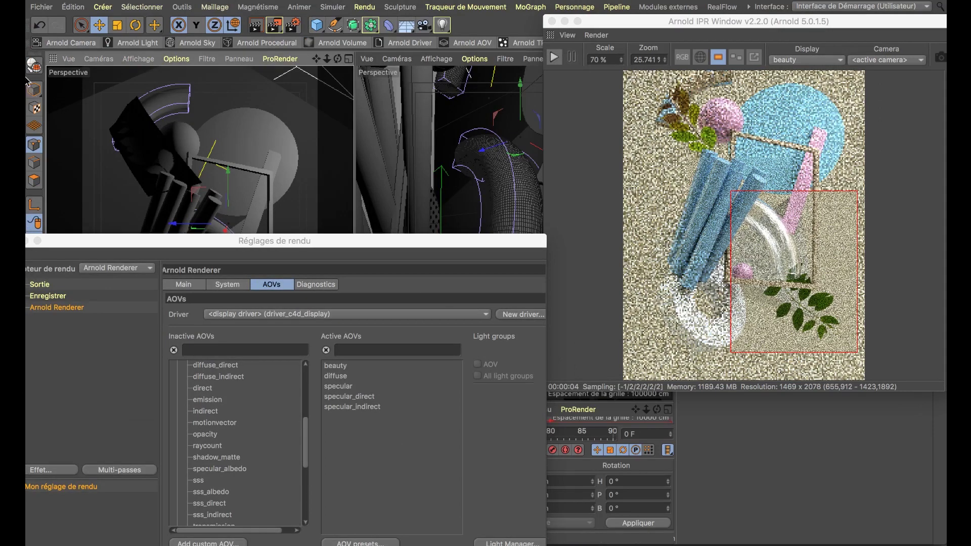
{"action": "left_click", "coordinate": [412, 81]}
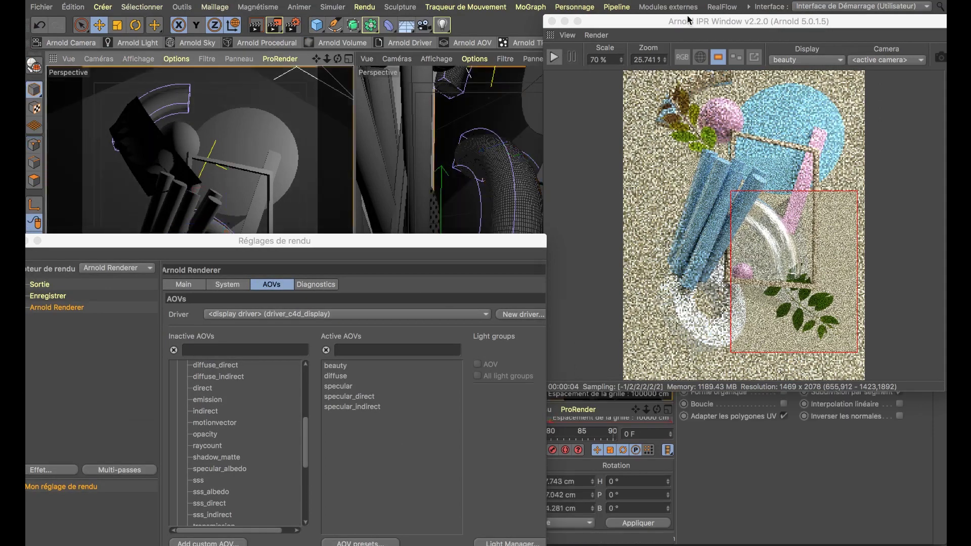
{"action": "left_click_drag", "start_coordinate": [687, 19], "coordinate": [231, 79]}
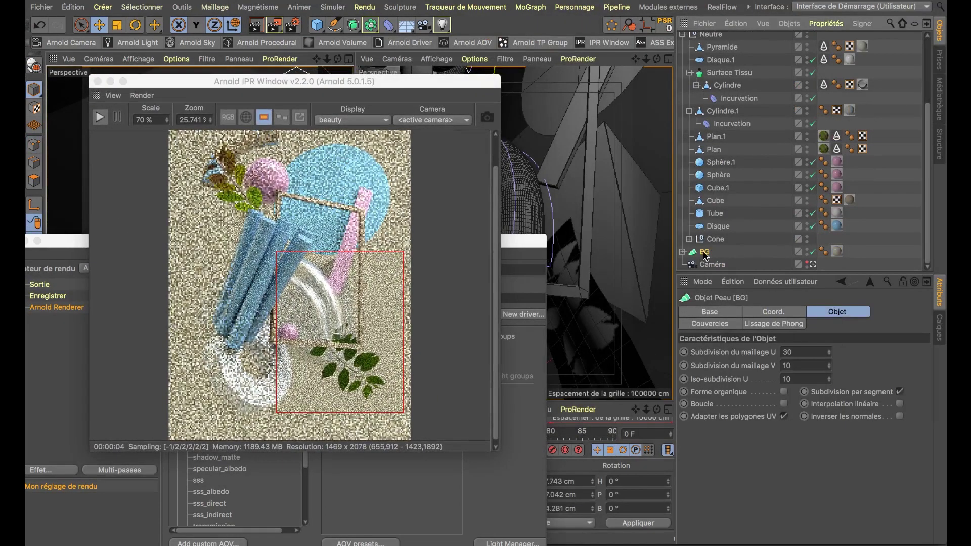
{"action": "right_click", "coordinate": [705, 256]}
{"action": "mouse_move", "coordinate": [756, 29]}
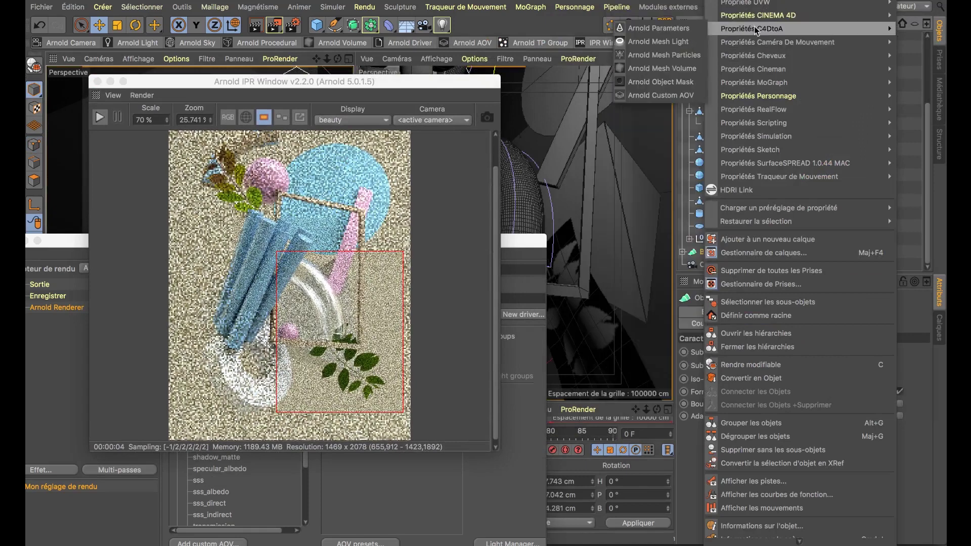
{"action": "left_click", "coordinate": [661, 82]}
- Activate the custom object_mask1 AOV in the Arnold render settings
{"action": "left_click_drag", "start_coordinate": [403, 84], "coordinate": [742, 27]}
{"action": "left_click_drag", "start_coordinate": [284, 246], "coordinate": [325, 165]}
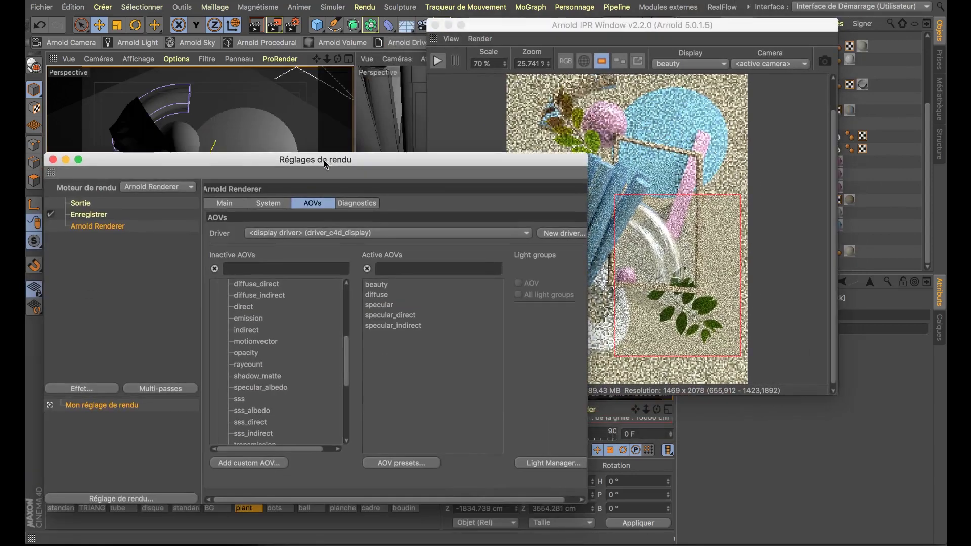
{"action": "left_click", "coordinate": [268, 203]}
{"action": "left_click", "coordinate": [310, 203]}
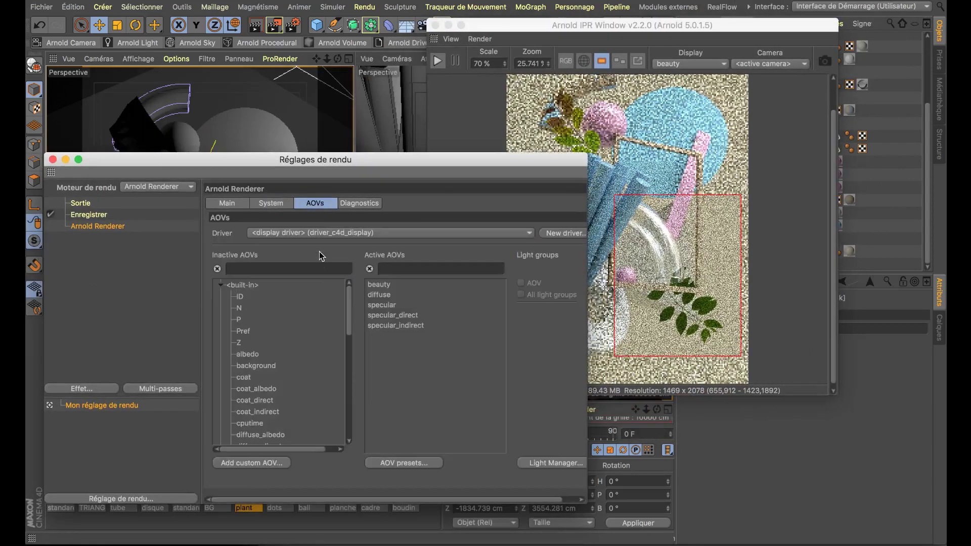
{"action": "left_click_drag", "start_coordinate": [349, 306], "coordinate": [349, 362]}
{"action": "double_click", "coordinate": [266, 342]}
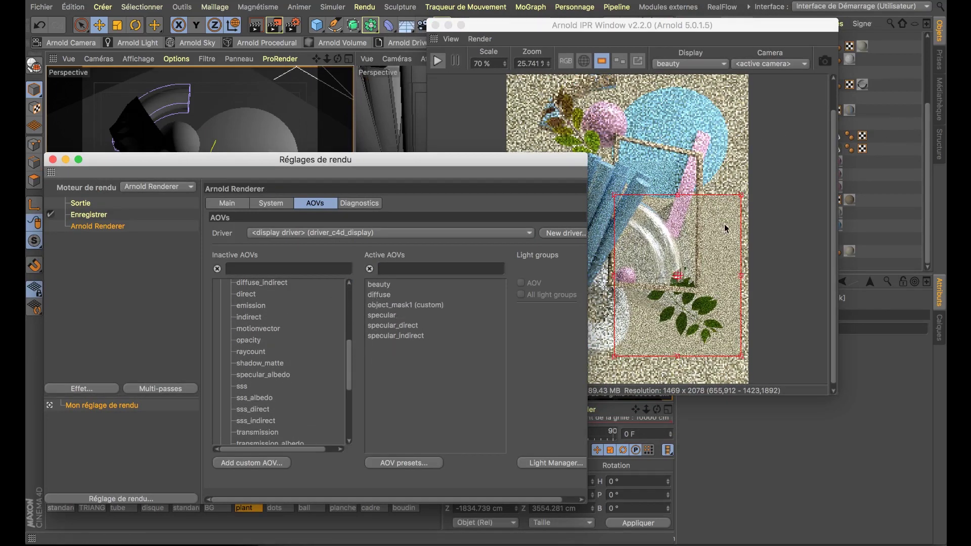
- Set the Arnold Sky's Samples to 3 and display the Arnold quad_light's settings
{"action": "left_click_drag", "start_coordinate": [512, 164], "coordinate": [608, 311]}
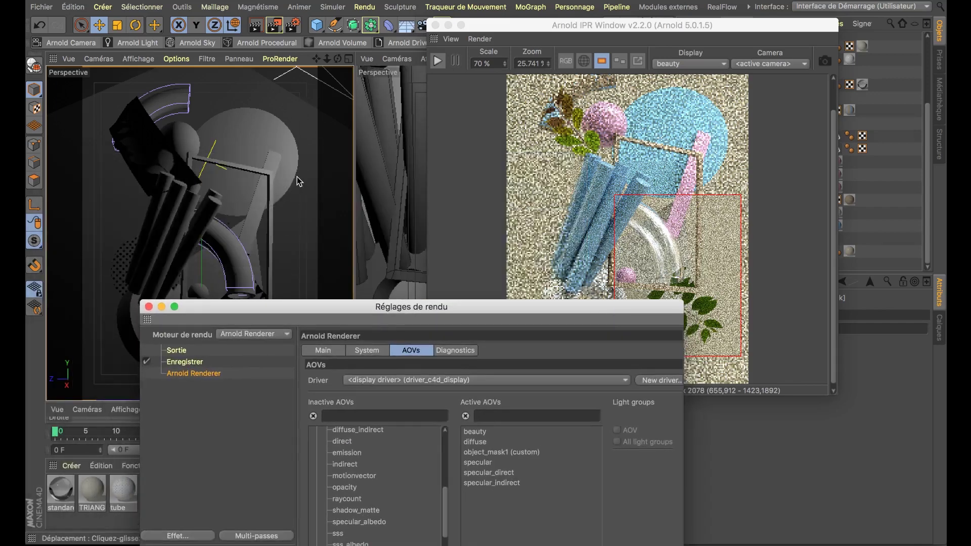
{"action": "left_click_drag", "start_coordinate": [310, 313], "coordinate": [274, 279]}
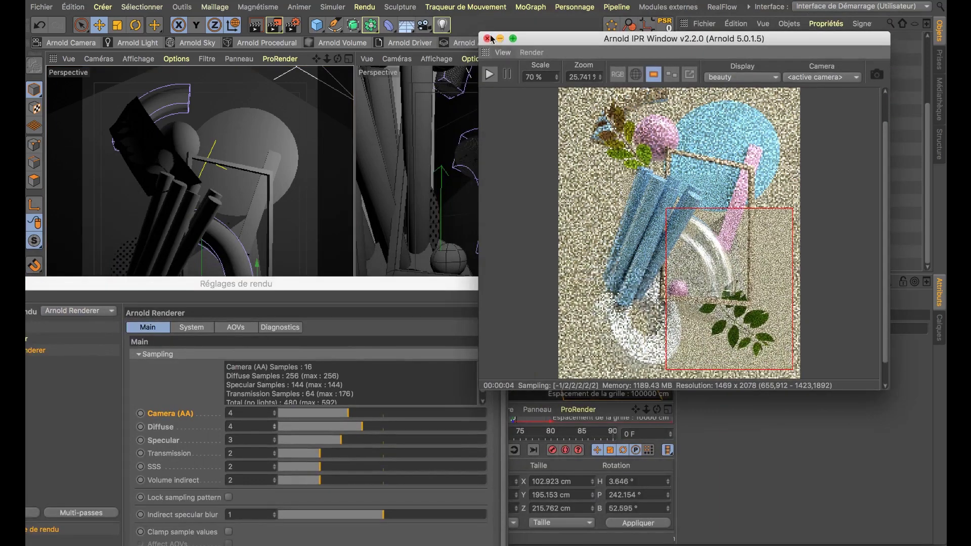
{"action": "left_click", "coordinate": [489, 39]}
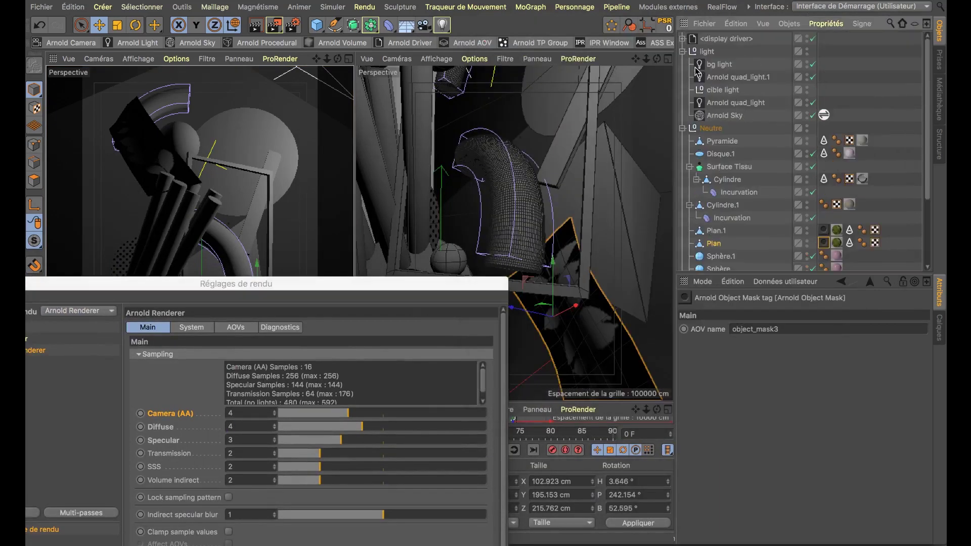
{"action": "left_click", "coordinate": [721, 116]}
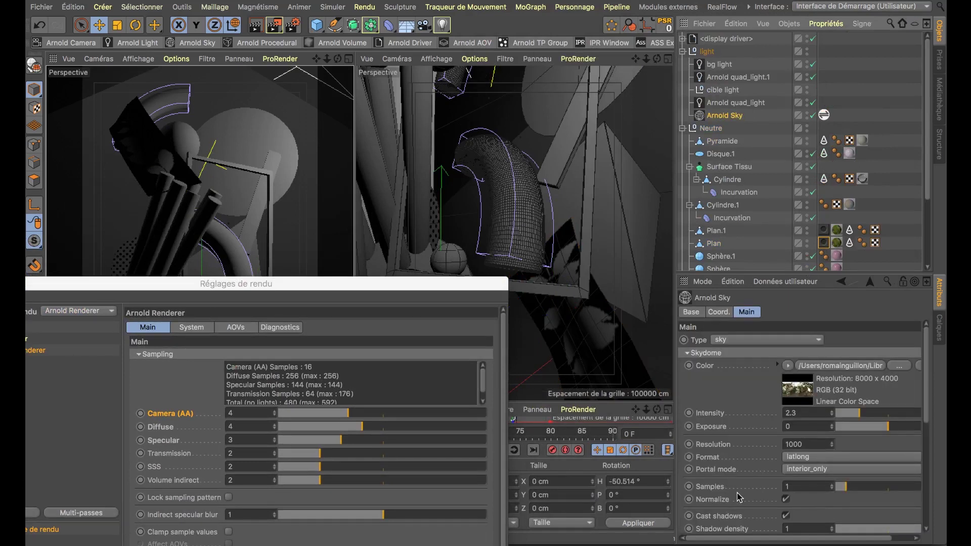
{"action": "left_click", "coordinate": [832, 485]}
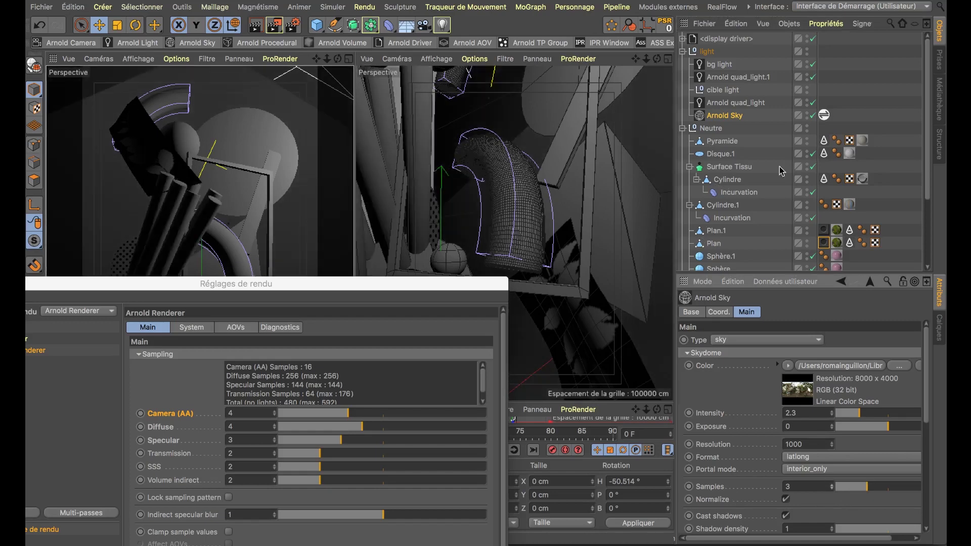
{"action": "left_click", "coordinate": [745, 103]}
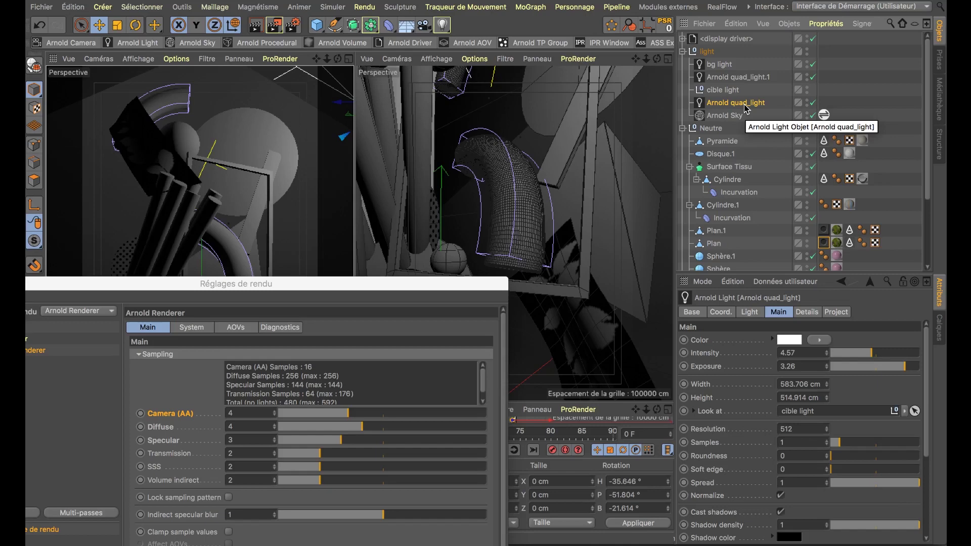
- Lock the render output's width-to-height ratio and set the width to 2600 pixels
{"action": "left_click_drag", "start_coordinate": [479, 286], "coordinate": [833, 143]}
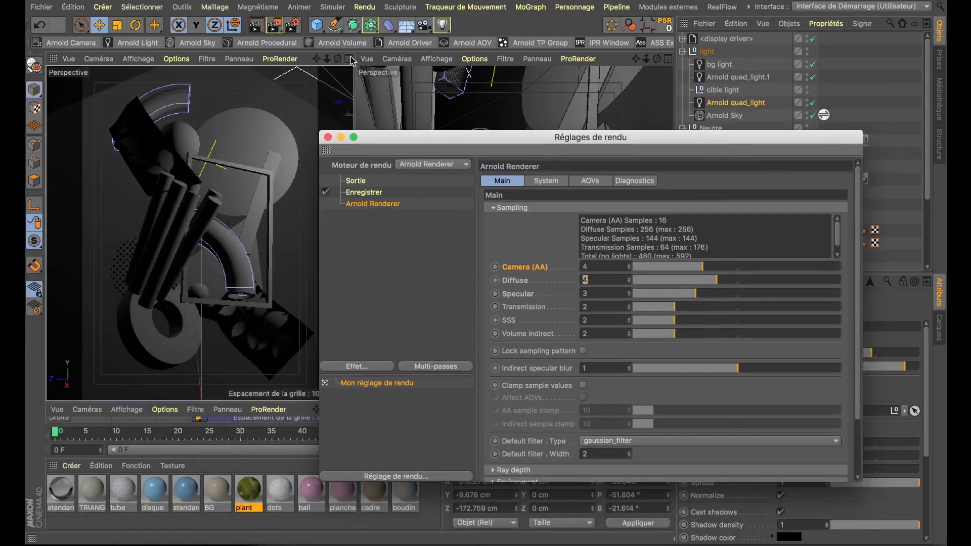
{"action": "left_click", "coordinate": [349, 59]}
{"action": "left_click", "coordinate": [356, 182]}
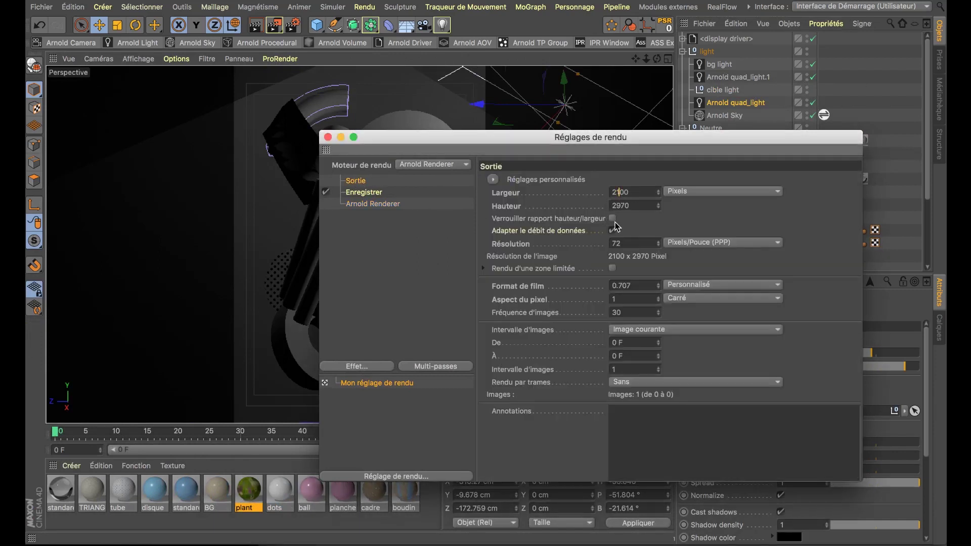
{"action": "left_click", "coordinate": [631, 197]}
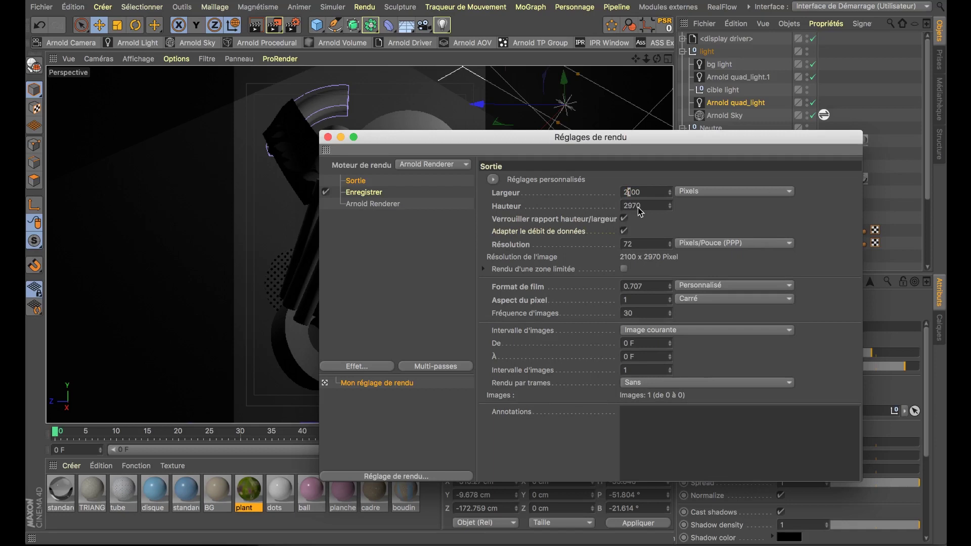
{"action": "type", "text": "9."}
{"action": "type", "text": "6"}
{"action": "key", "text": "Return"}
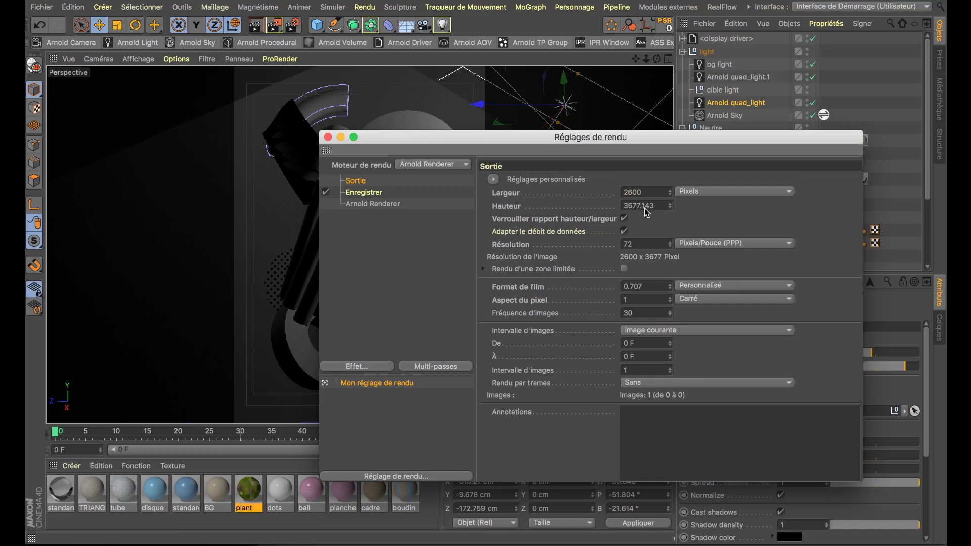
- Set the standard image's save format to PNG and start choosing its save location
{"action": "left_click", "coordinate": [369, 194]}
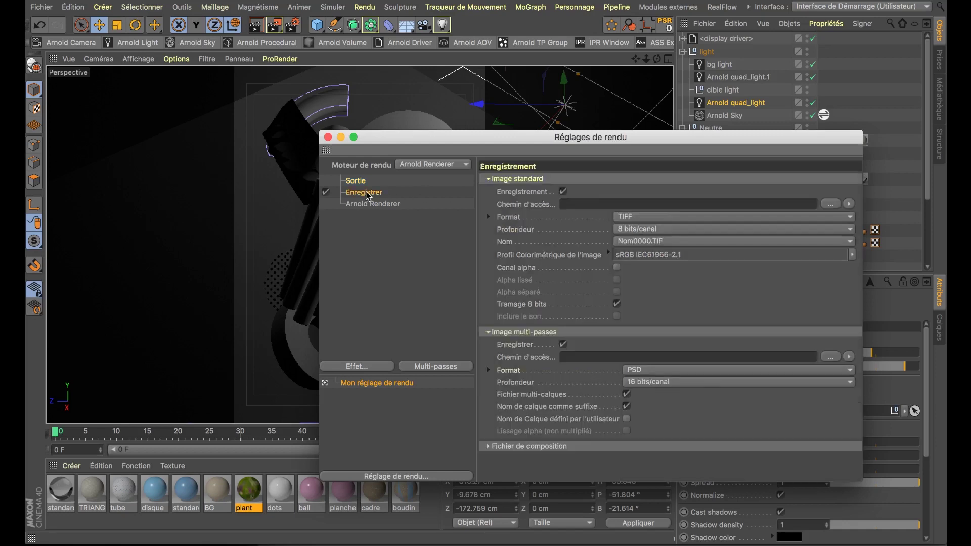
{"action": "left_click", "coordinate": [665, 217]}
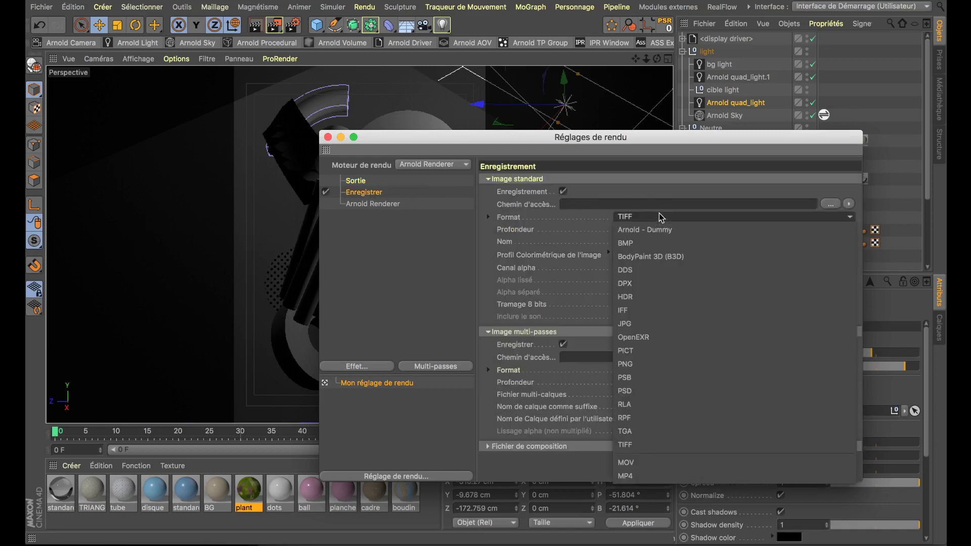
{"action": "left_click", "coordinate": [684, 364]}
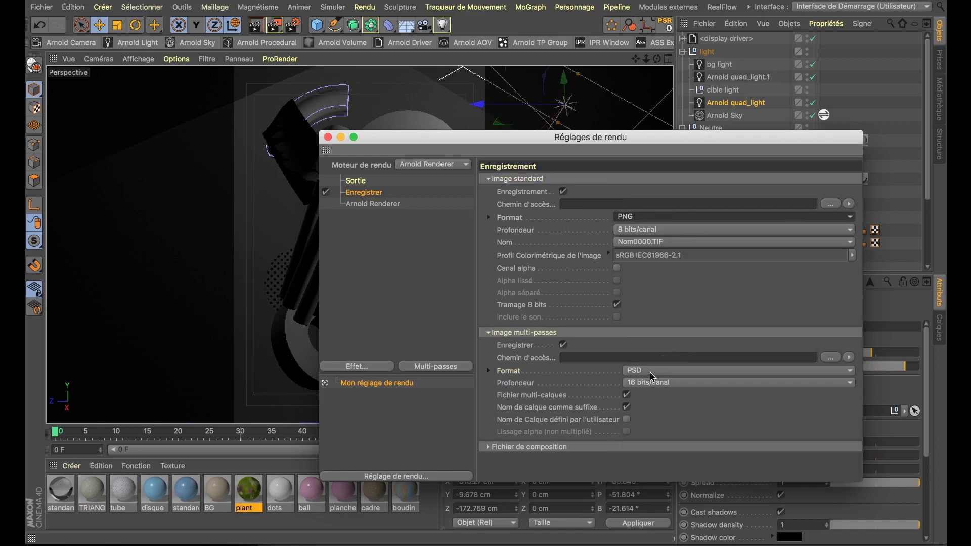
{"action": "left_click", "coordinate": [826, 205]}
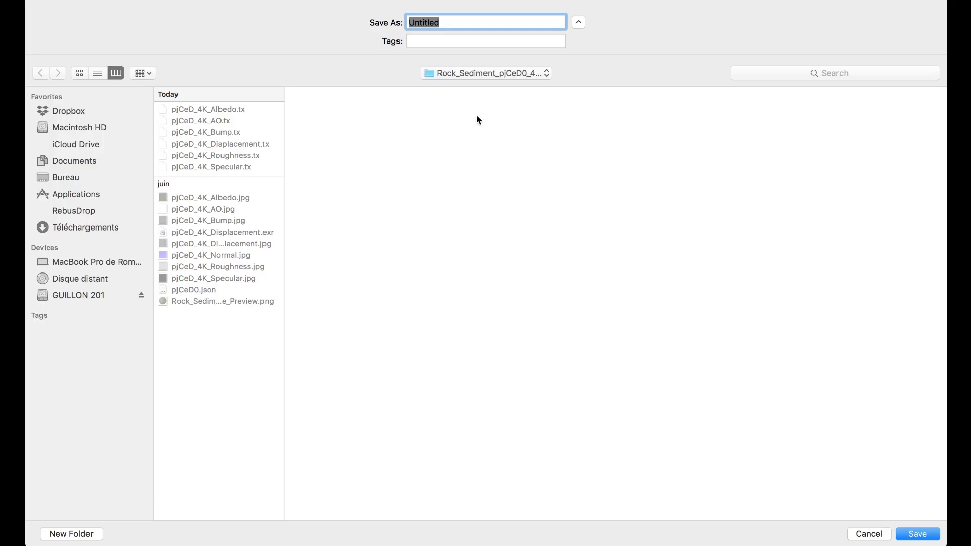
{"action": "left_click", "coordinate": [494, 75]}
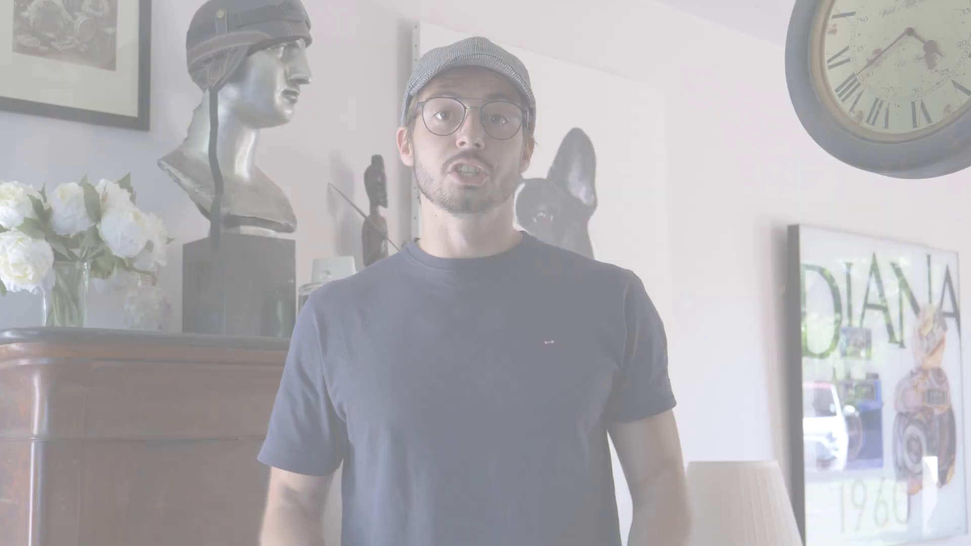